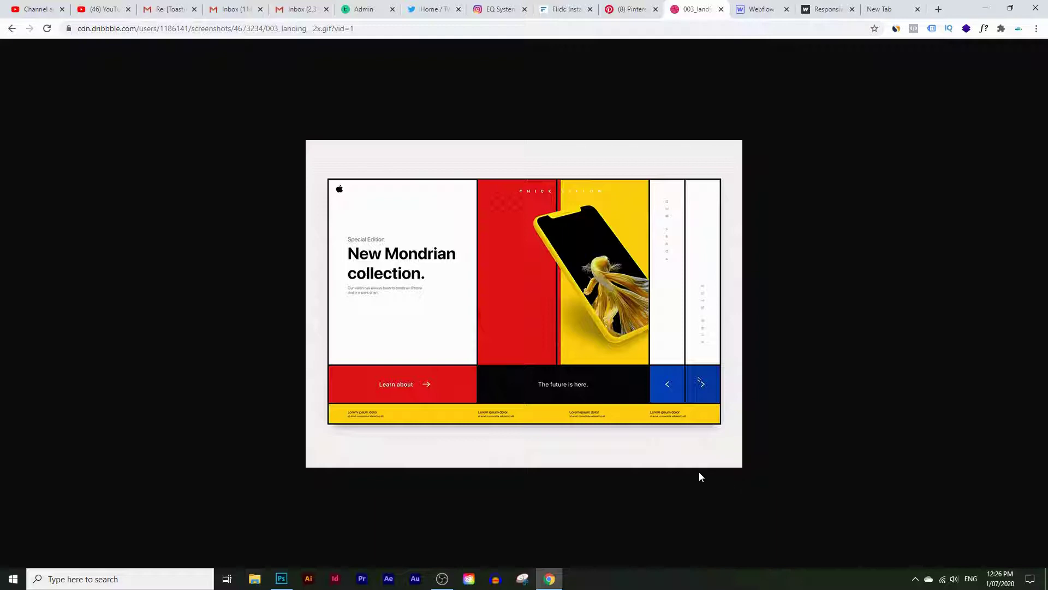
Look over the blank Webflow project and the published responsive grid site, and return to the Mondrian reference design
click(753, 8)
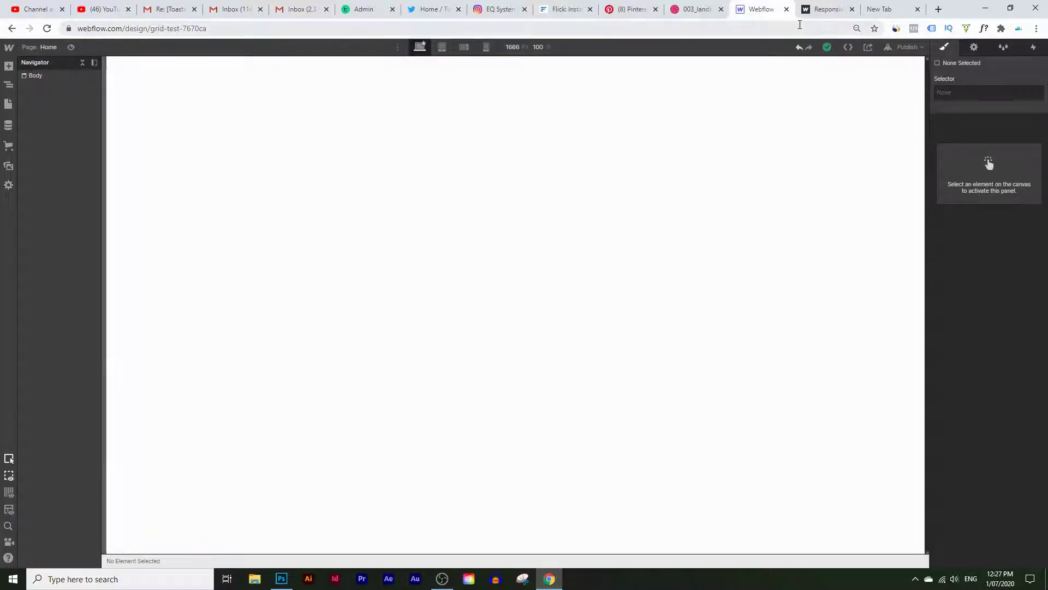
click(816, 10)
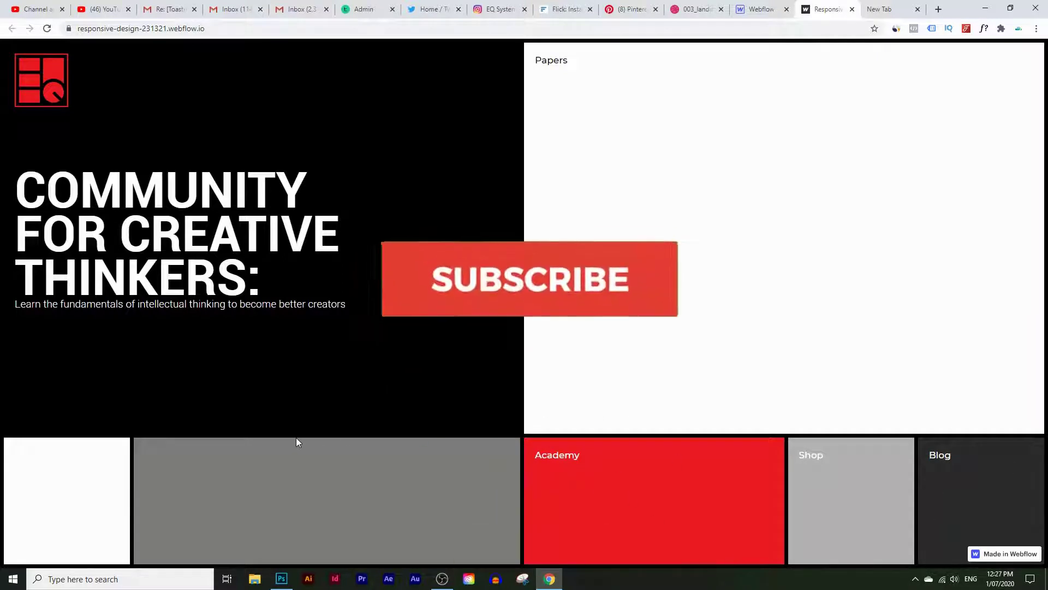
drag(289, 305, 122, 233)
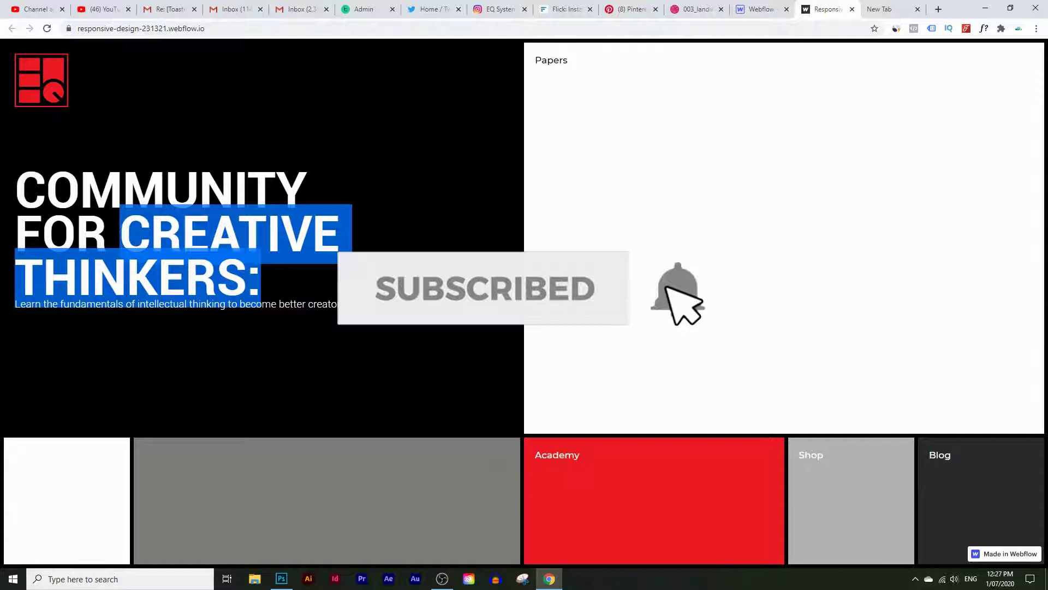
click(735, 7)
click(692, 9)
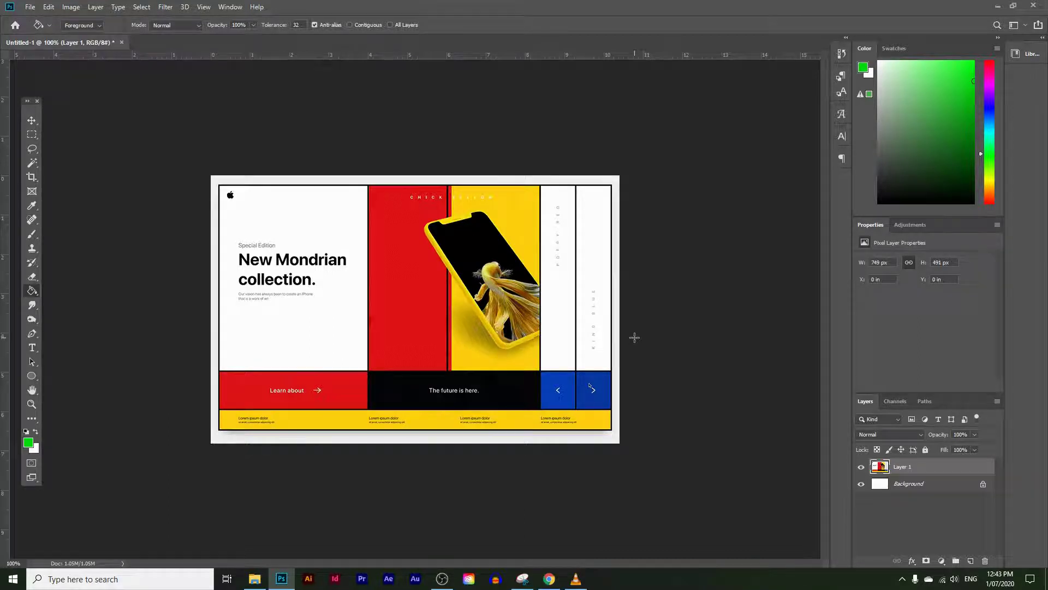
In Photoshop, rename the layer holding the Mondrian reference image as WEB DESIGN
double_click(919, 467)
text(WEB DESIGN)
key(Return)
Add a new layer above WEB DESIGN and name it Vertical Grid
click(970, 561)
double_click(908, 468)
text(VER)
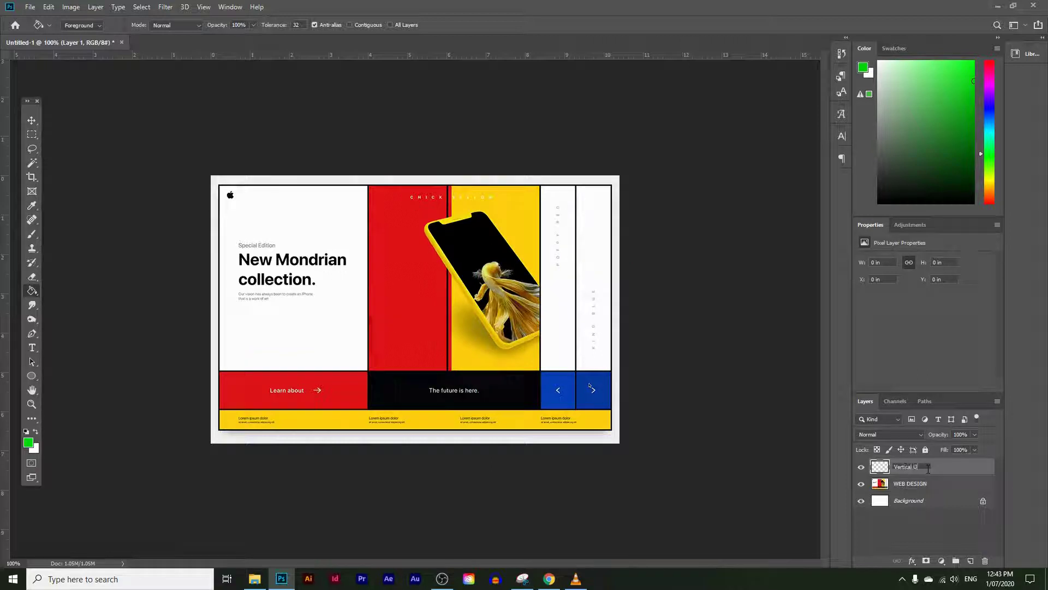
text(tical Grid)
key(Return)
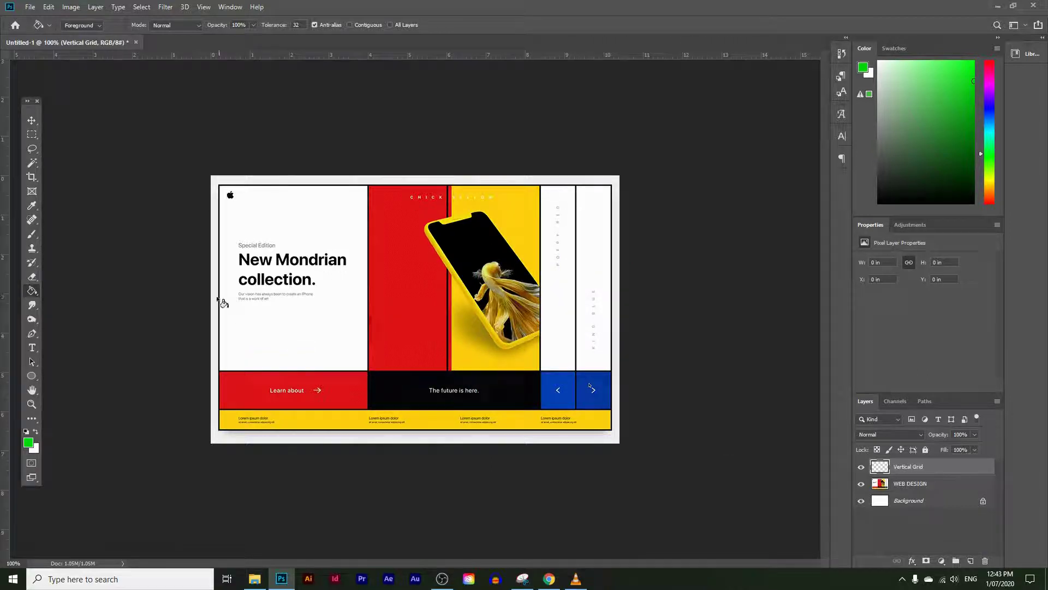
Make a rectangular selection about 0.92 by 6.25 in over the design's rightmost column, from its upper border to the yellow strip's lower edge
click(32, 136)
click(32, 404)
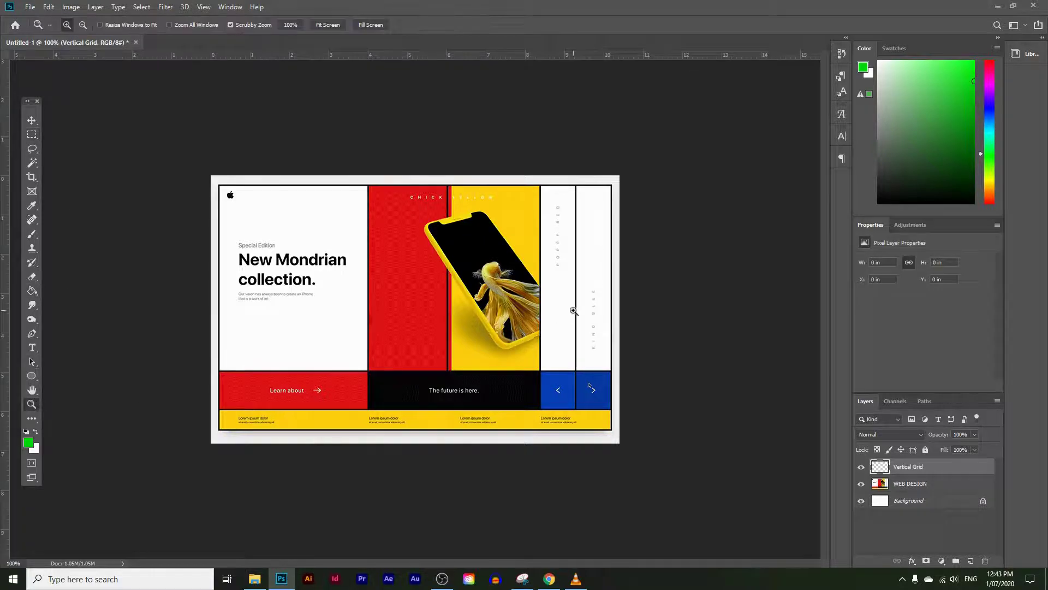
click(580, 245)
drag(570, 565, 591, 563)
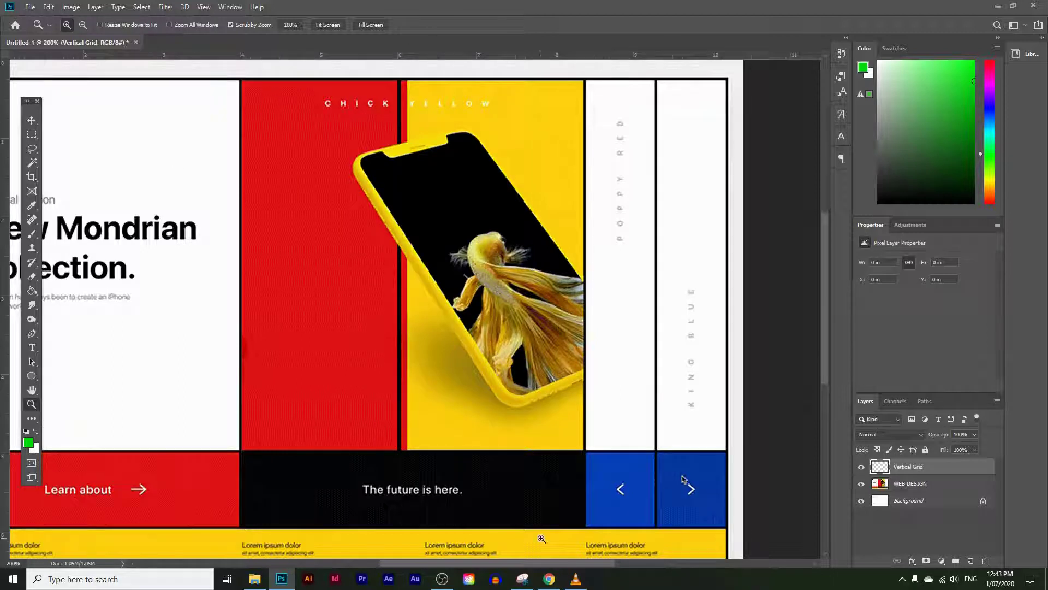
drag(588, 563, 615, 561)
scroll(629, 494, down, 1)
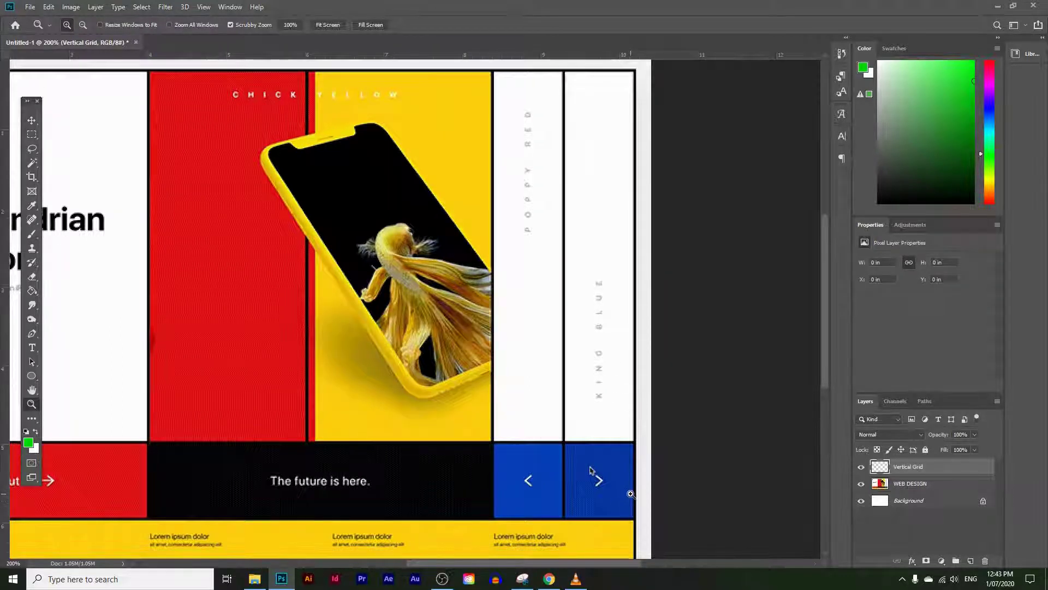
click(31, 134)
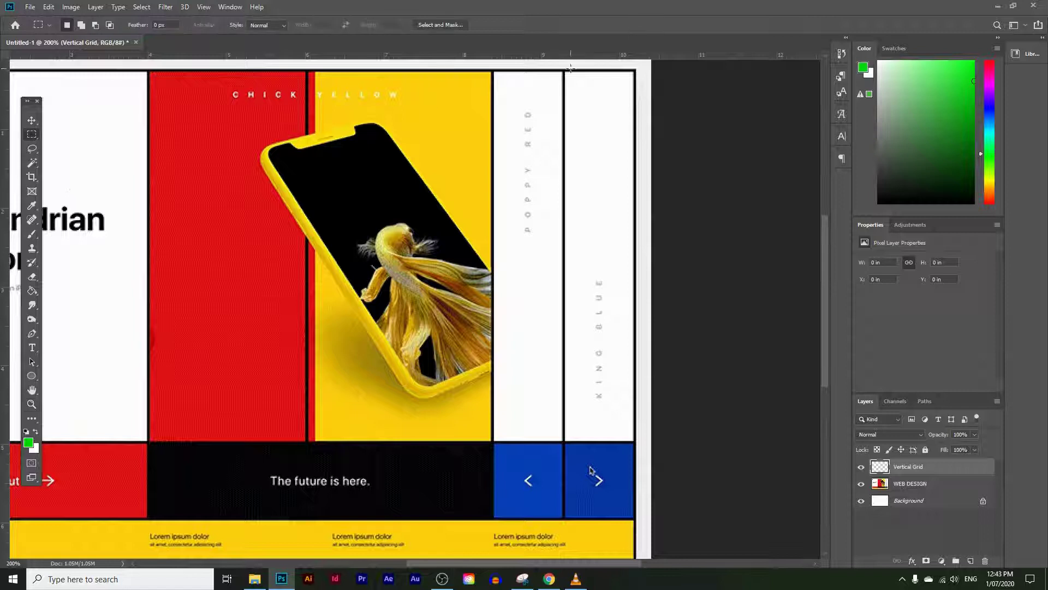
drag(565, 66, 636, 537)
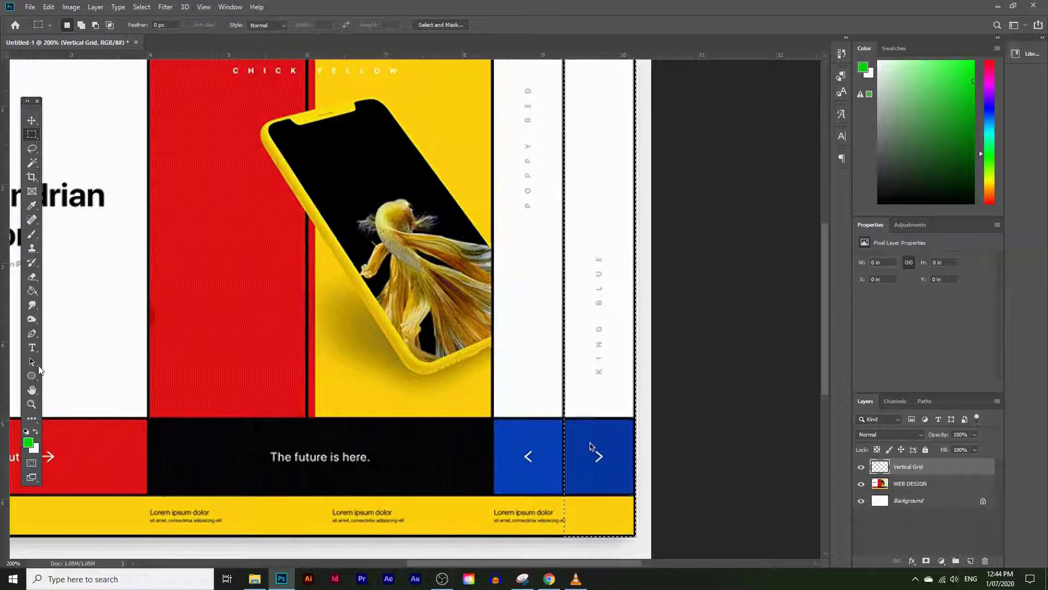
Fill the selected column with green 00ec0b on the Vertical Grid layer and deselect it
click(32, 290)
click(27, 441)
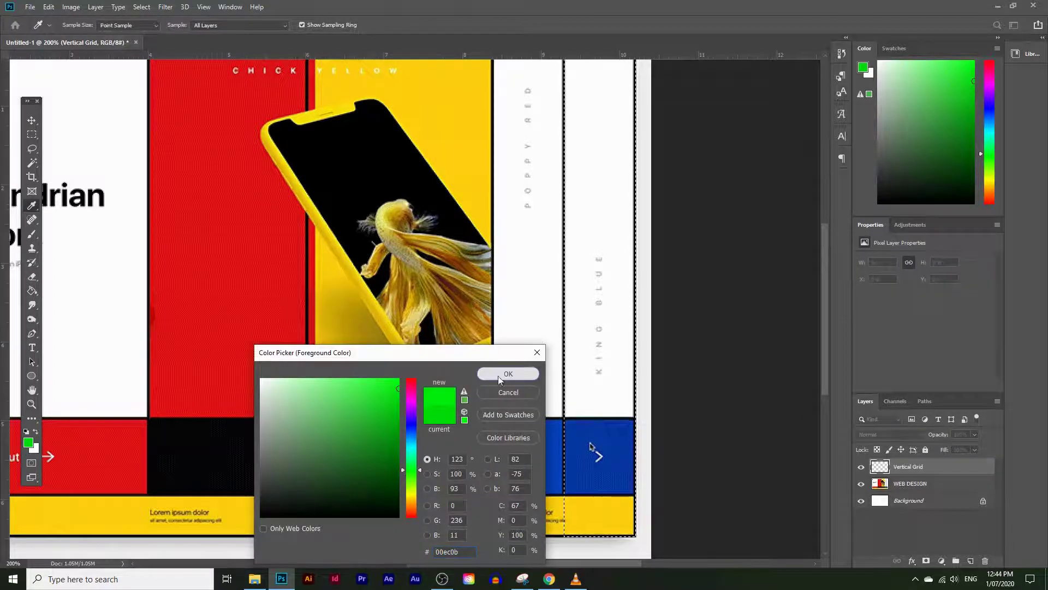
click(503, 373)
click(589, 326)
key(ctrl+d)
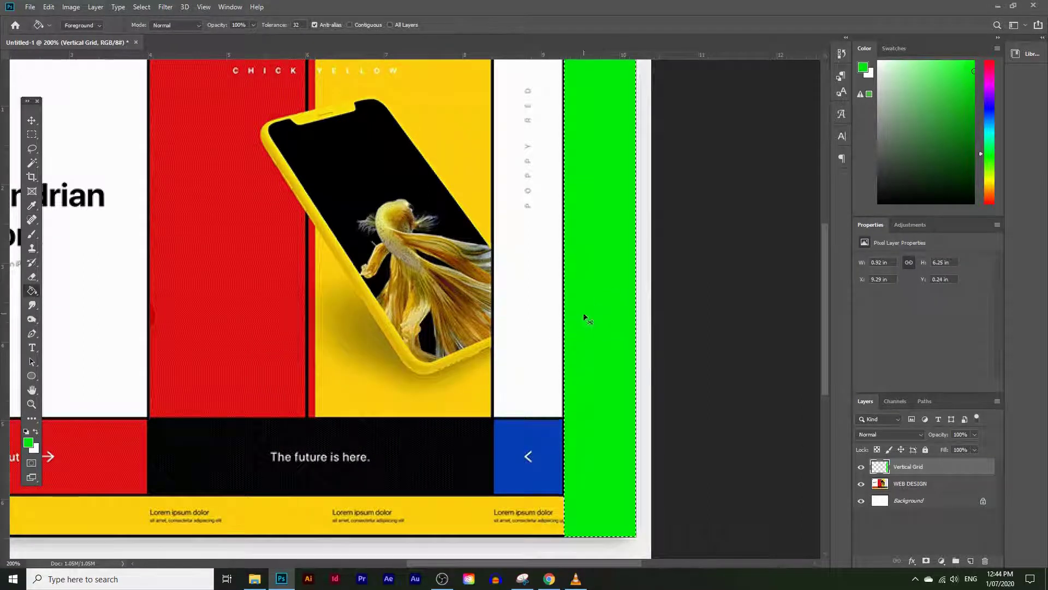
Lower the Vertical Grid layer's opacity to 74% so the design shows through the green strip
click(31, 405)
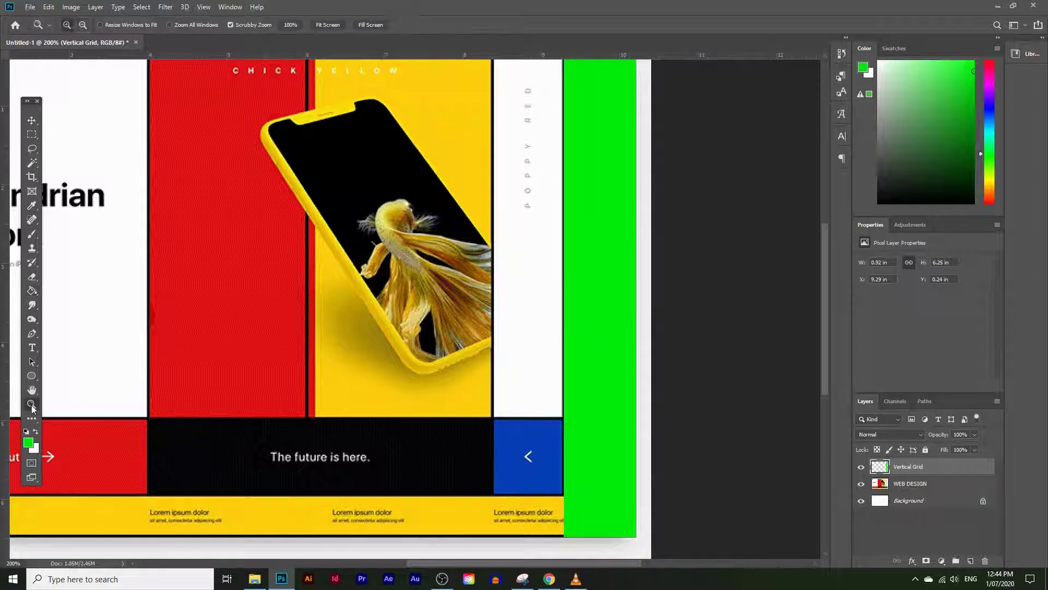
alt+click(444, 390)
alt+click(438, 382)
click(394, 230)
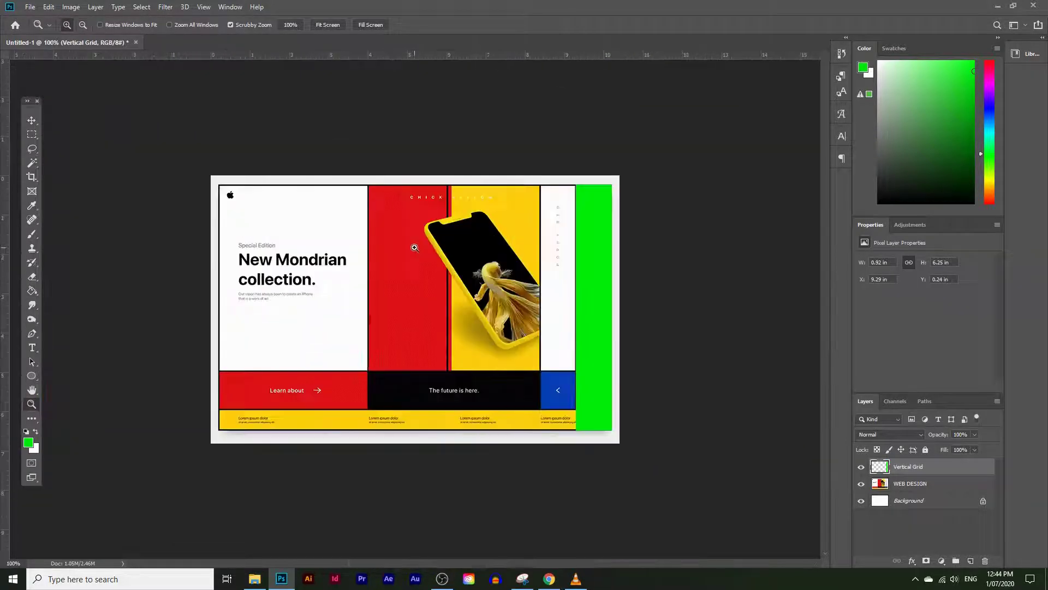
click(418, 250)
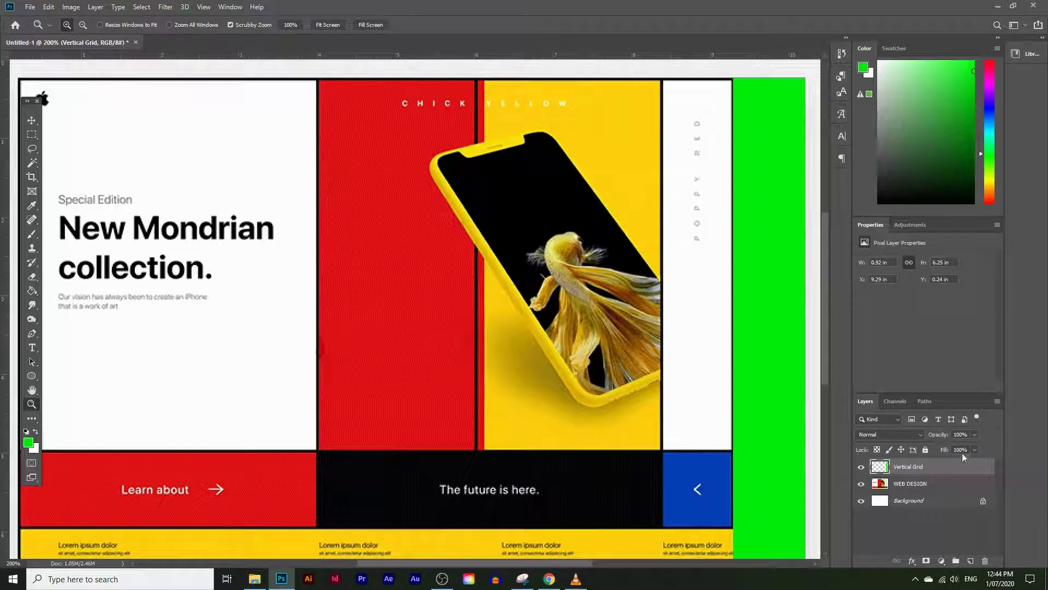
click(975, 434)
drag(971, 446, 961, 446)
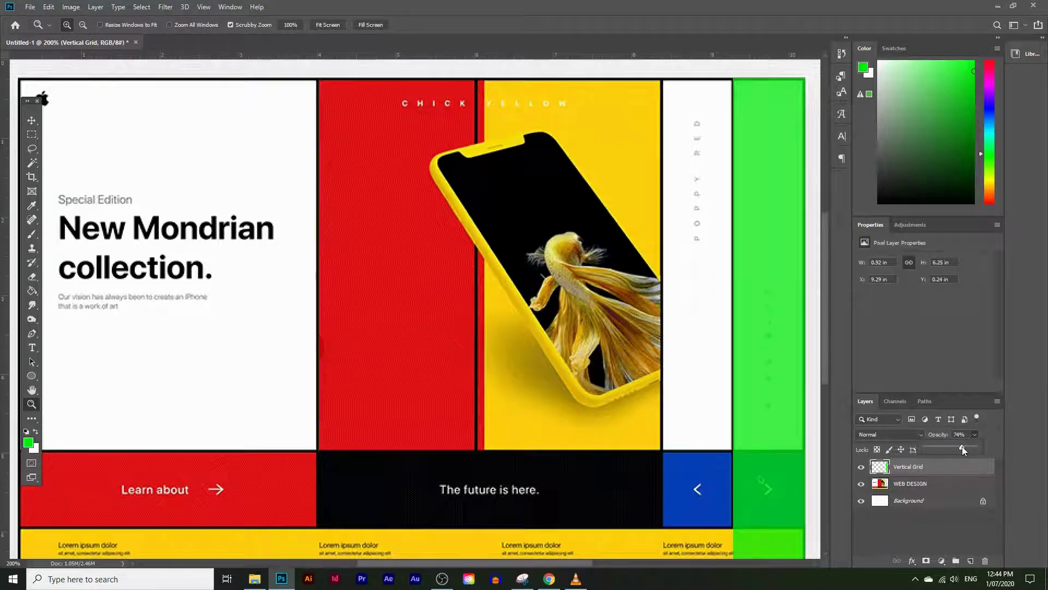
scroll(583, 422, down, 2)
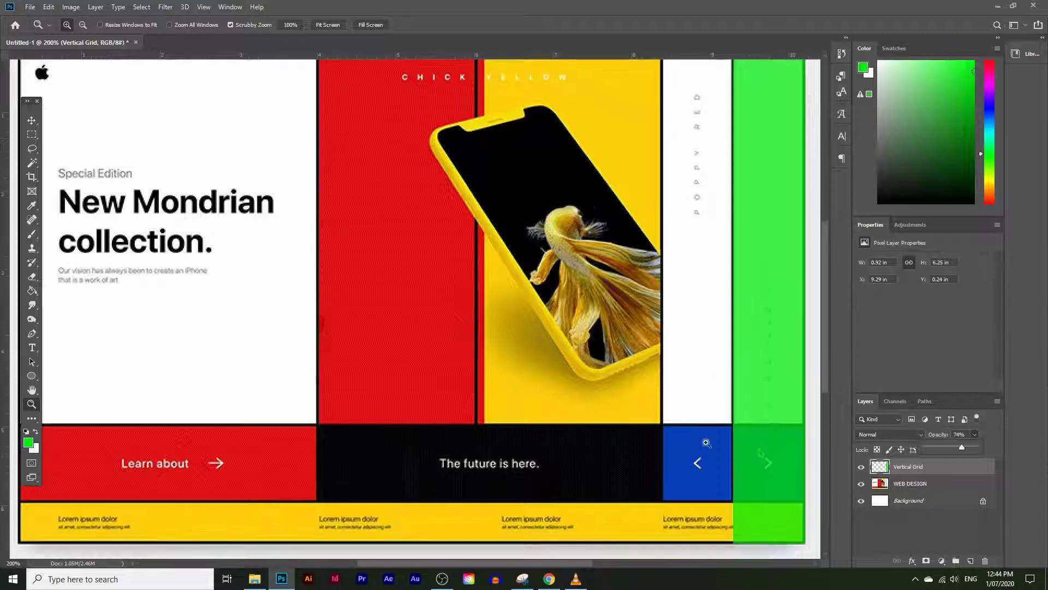
Duplicate the Vertical Grid layer and move the copy over the neighbouring POPPY RED column, leaving the thin dividing gap
click(949, 472)
drag(935, 470, 968, 556)
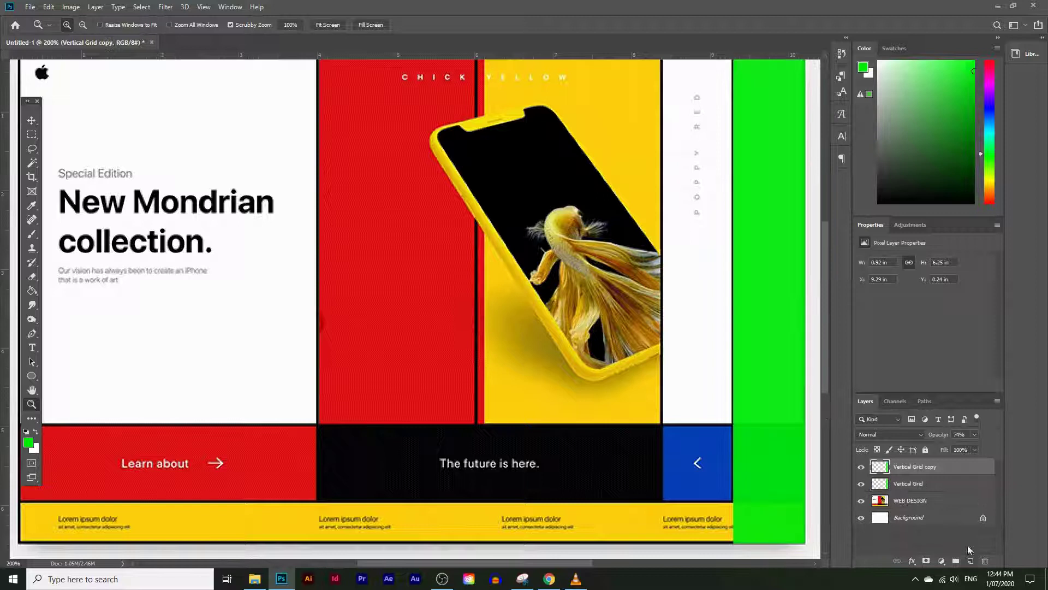
click(31, 121)
drag(751, 263, 680, 262)
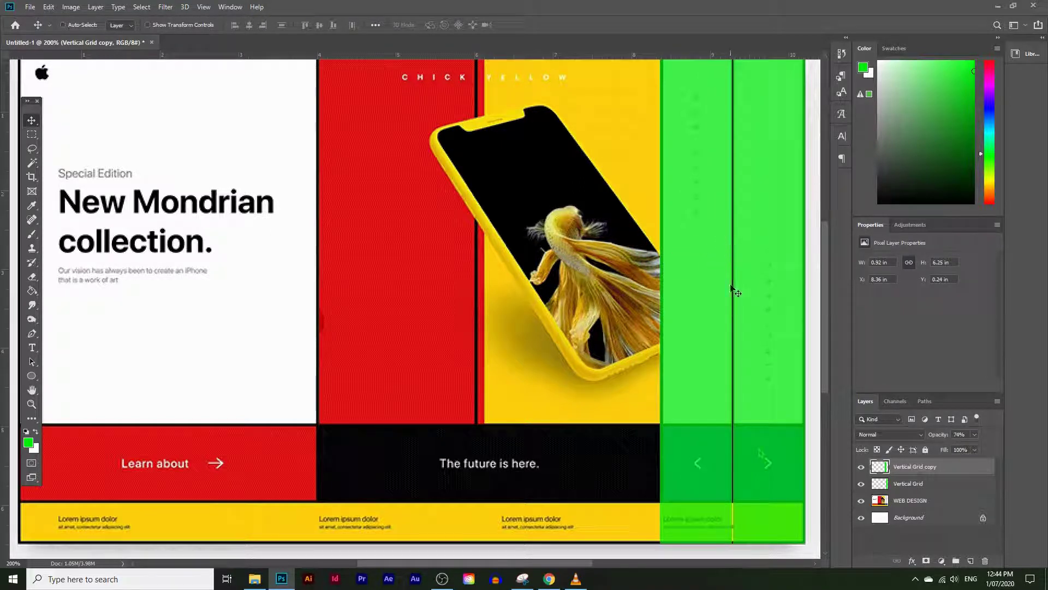
scroll(732, 290, up, 1)
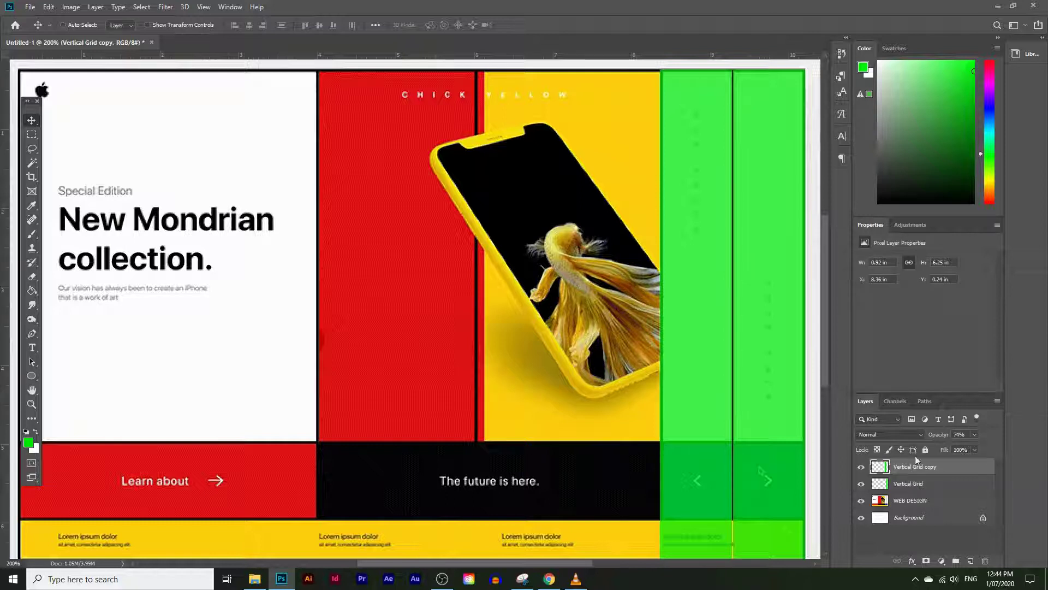
Group the two green strip layers and name the group 2 vertical grids
shift+click(932, 486)
key(ctrl+g)
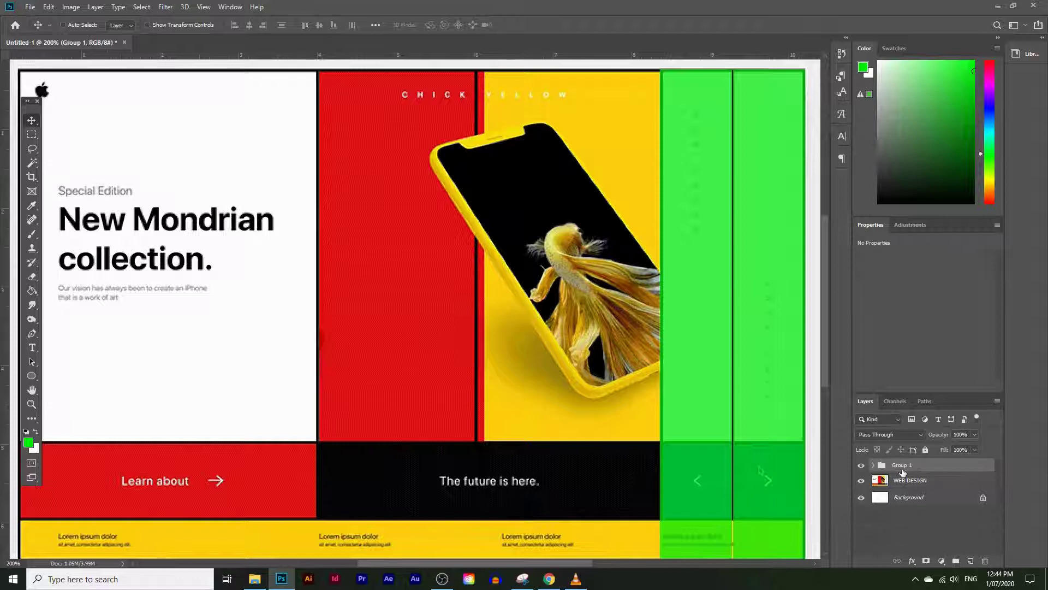
double_click(902, 467)
text(V)
text( vertical grid)
text(s)
key(Return)
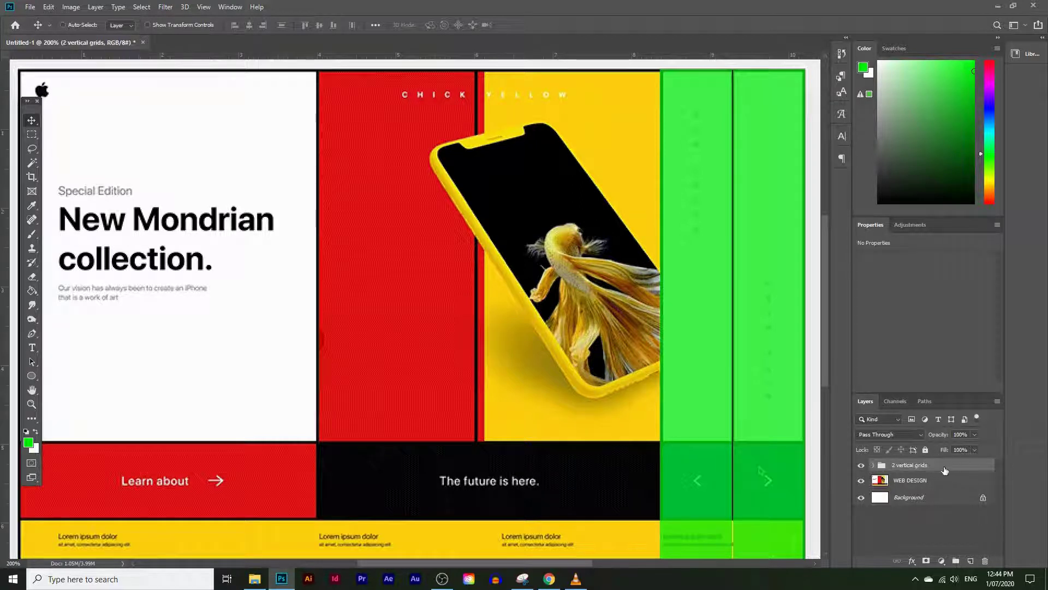
Duplicate the 2 vertical grids group over the phone panel, and add another copied strip on the left side of the duplicated pair
drag(943, 467, 970, 560)
drag(744, 322, 591, 327)
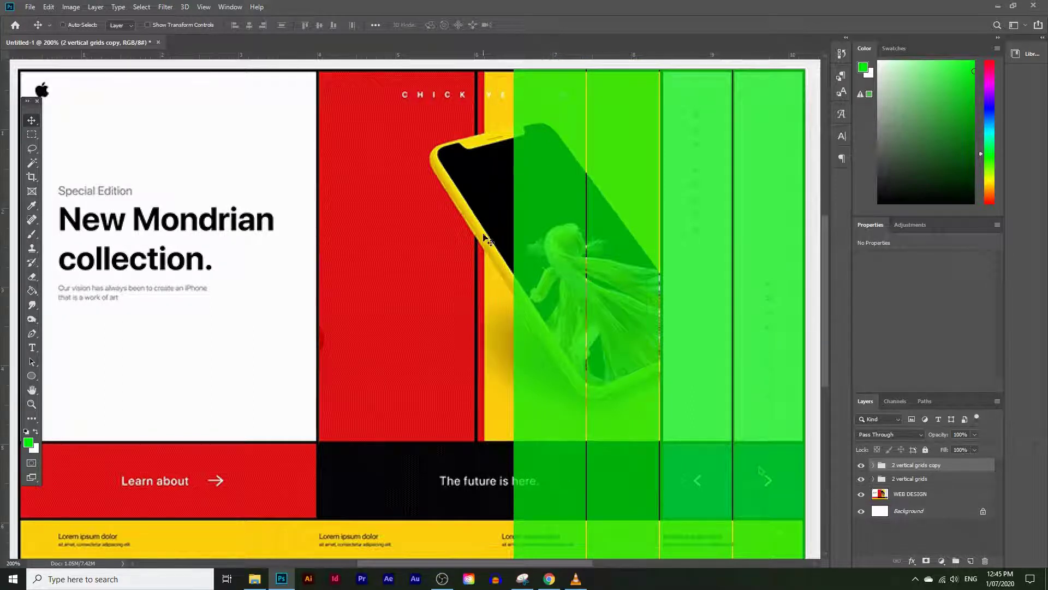
click(873, 465)
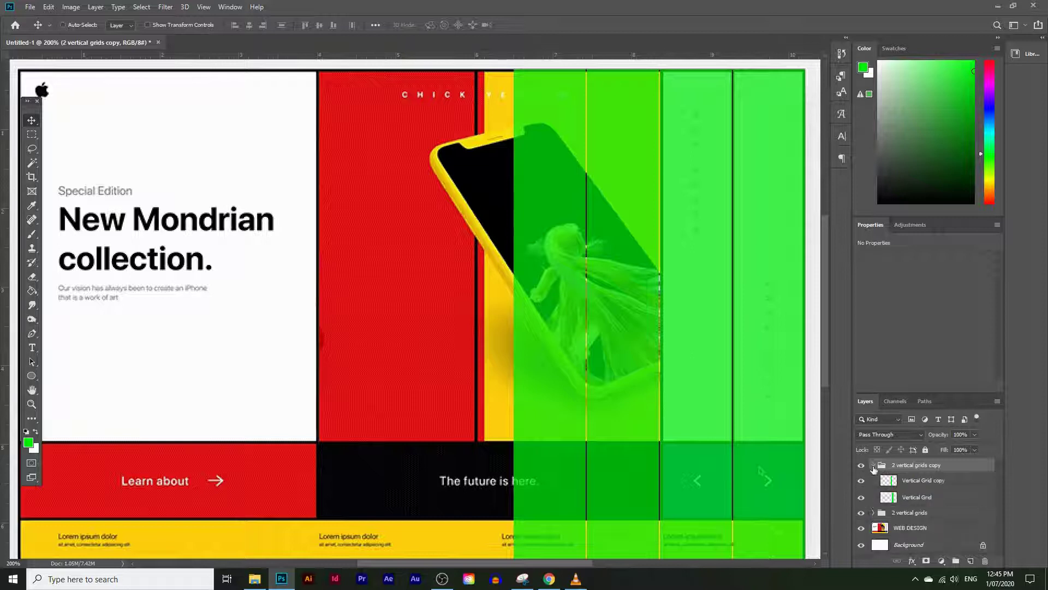
click(916, 481)
key(ctrl+j)
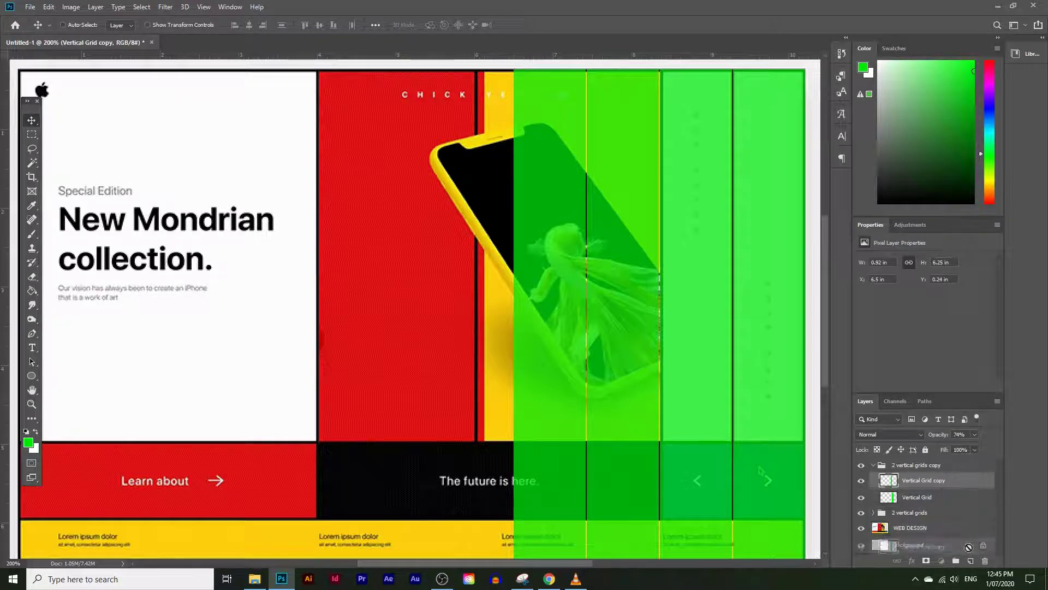
drag(563, 305, 484, 296)
Cut away the part of the added strip that overlaps the red panel, keeping a piece about 0.44 in wide, and deselect
scroll(470, 93, up, 1)
click(28, 137)
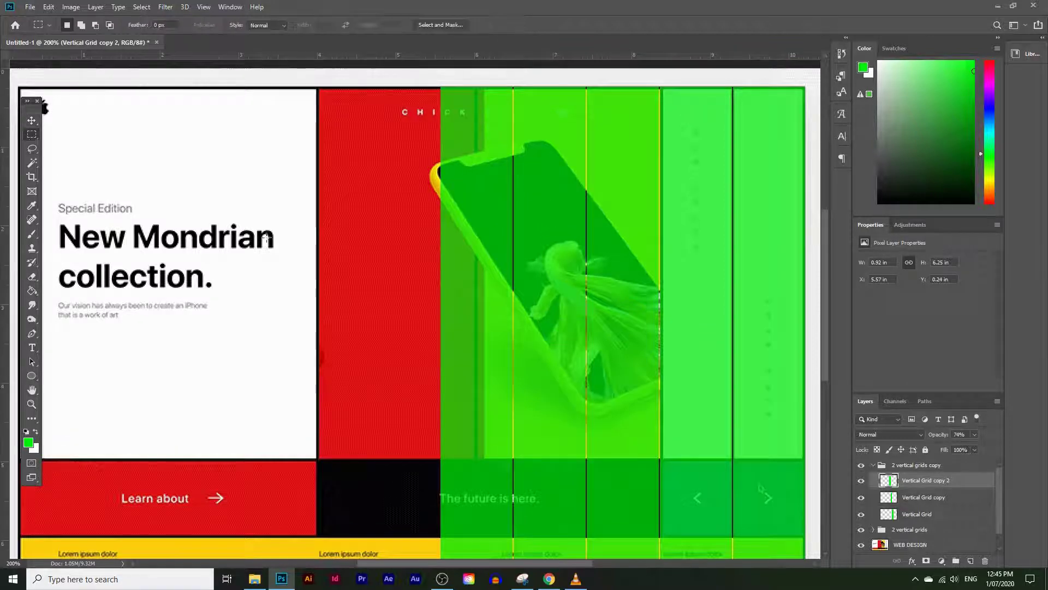
scroll(196, 197, down, 1)
drag(409, 75, 476, 468)
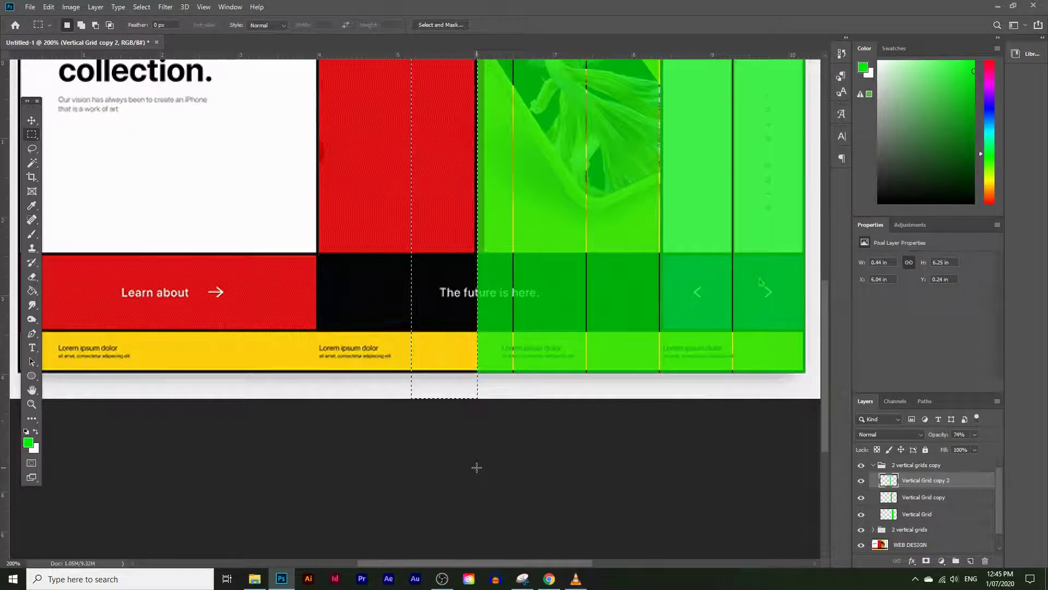
key(Delete)
scroll(477, 467, up, 3)
scroll(475, 459, up, 5)
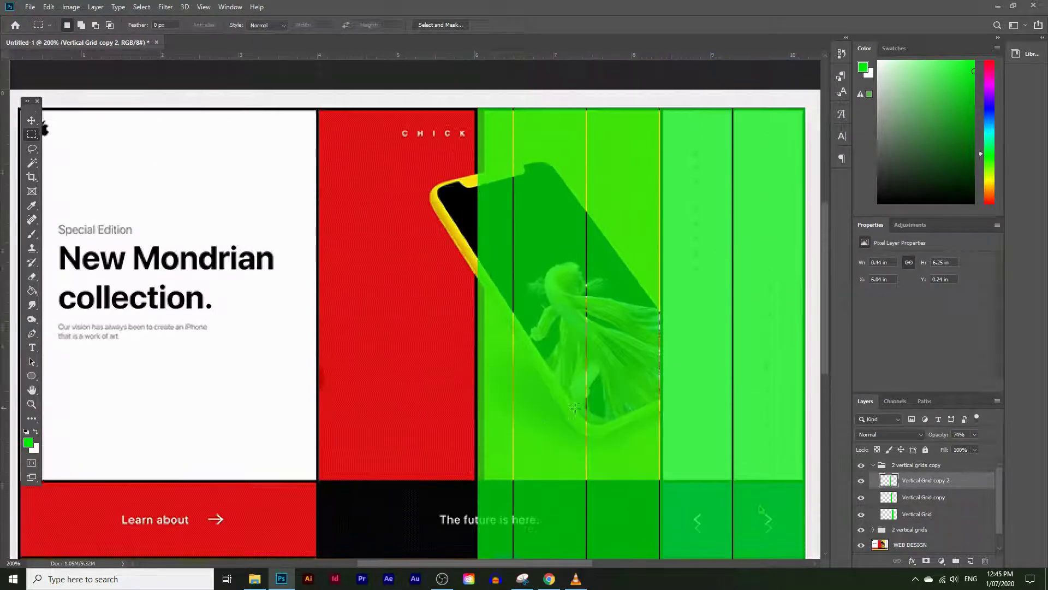
key(ctrl+d)
Duplicate the original 2 vertical grids group, place it first in the layer stack, and move its strips over the red panel
click(873, 465)
drag(926, 480, 970, 560)
drag(919, 480, 920, 462)
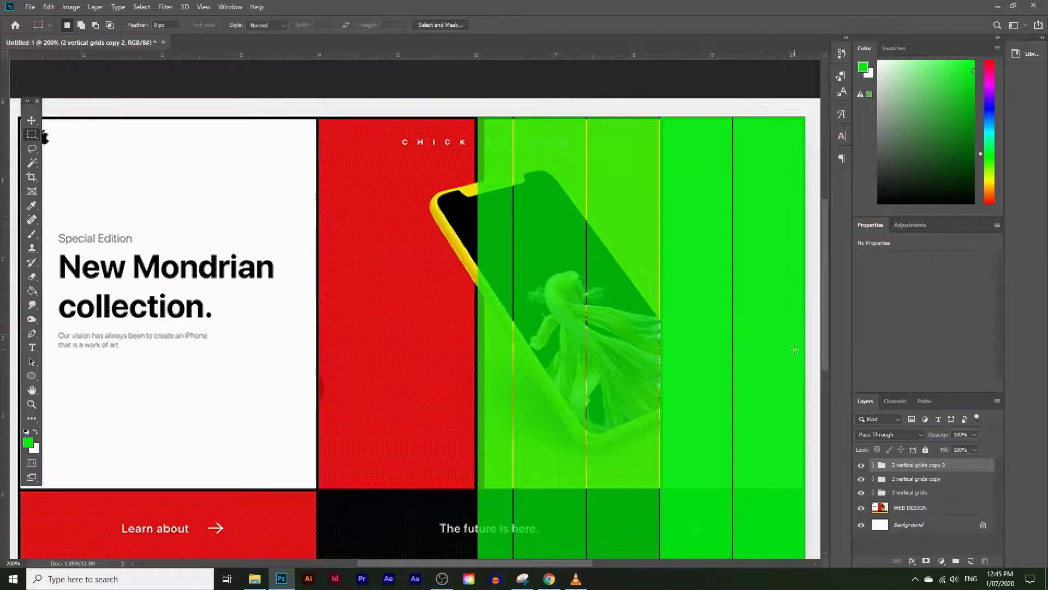
click(27, 122)
drag(423, 258, 392, 290)
drag(755, 284, 417, 271)
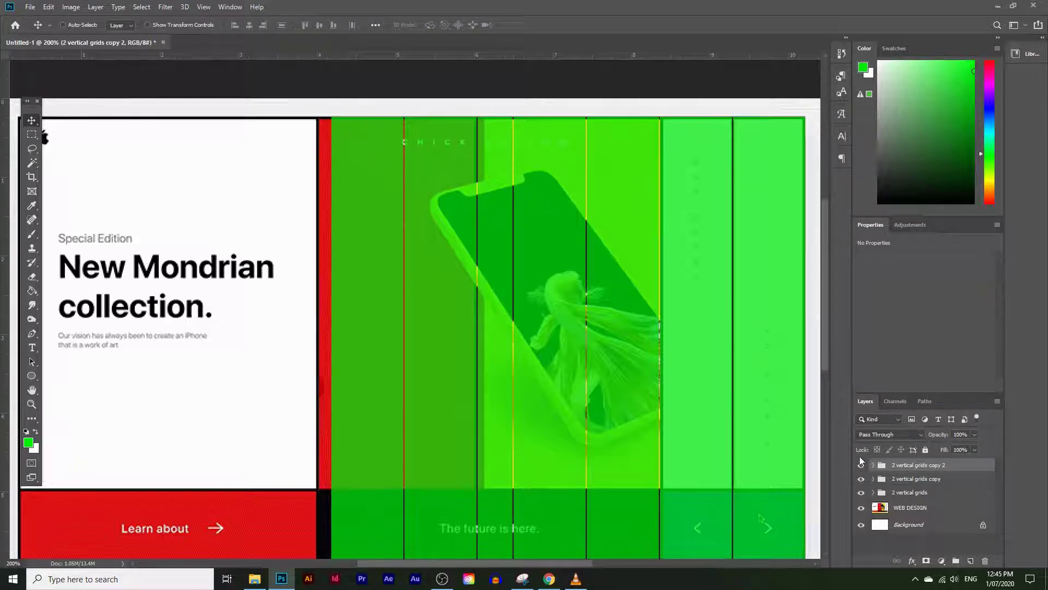
Duplicate the leftmost strip in the newest group and place the copy beside it, reaching into the white headline panel
click(874, 464)
drag(930, 484, 970, 560)
drag(394, 284, 318, 276)
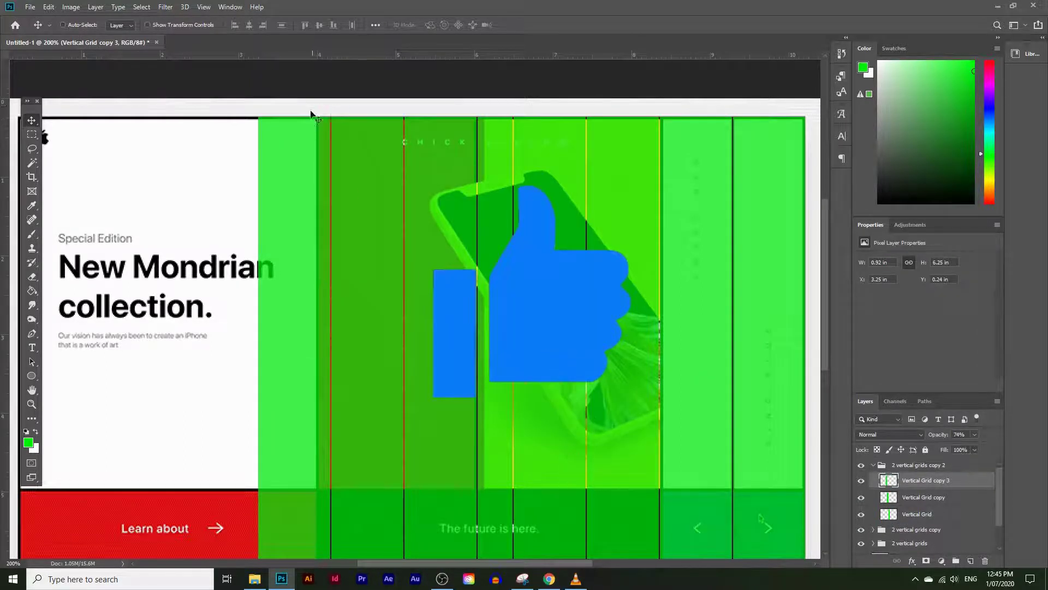
Delete the part of the newest strip that covers the white headline panel, keeping a sliver about 0.15 in wide, and deselect
scroll(186, 229, down, 2)
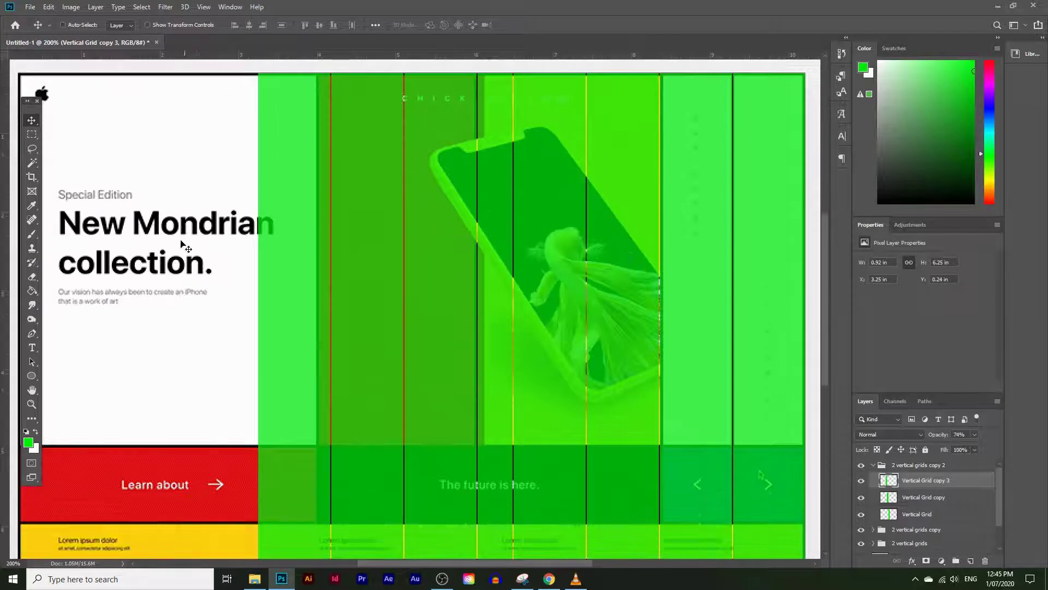
double_click(31, 404)
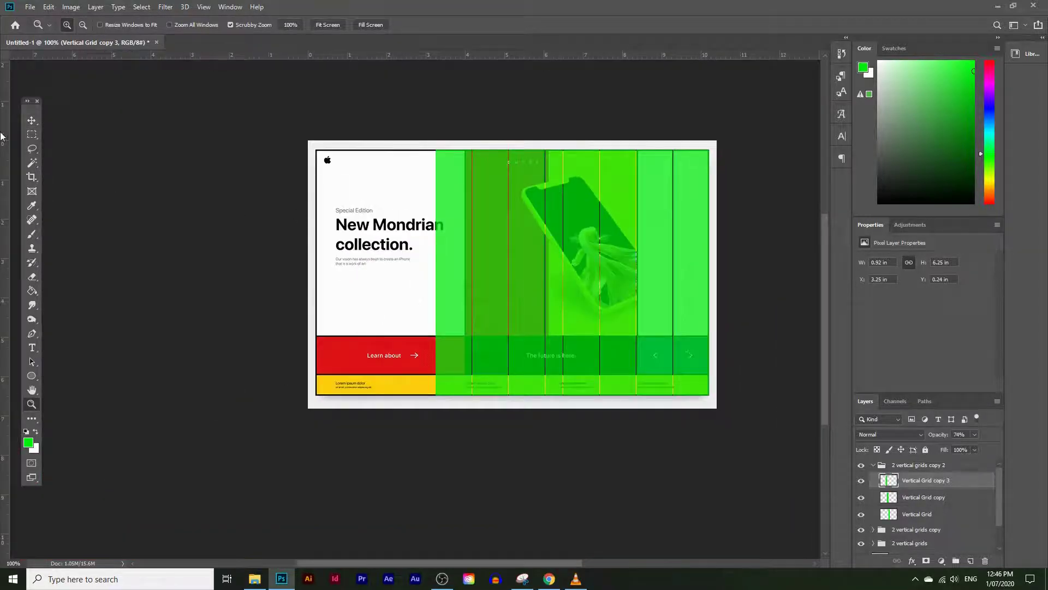
click(32, 135)
drag(418, 140, 447, 300)
drag(463, 422, 465, 427)
key(Delete)
key(ctrl+d)
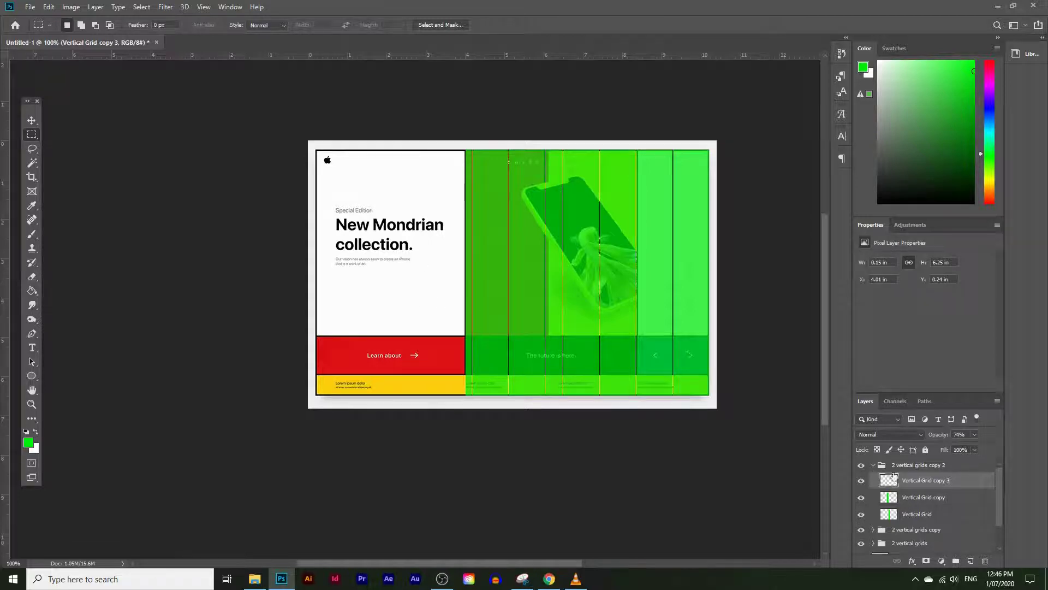
Duplicate the original 2 vertical grids group and move the copy over the half of the headline panel next to the red panel
click(872, 465)
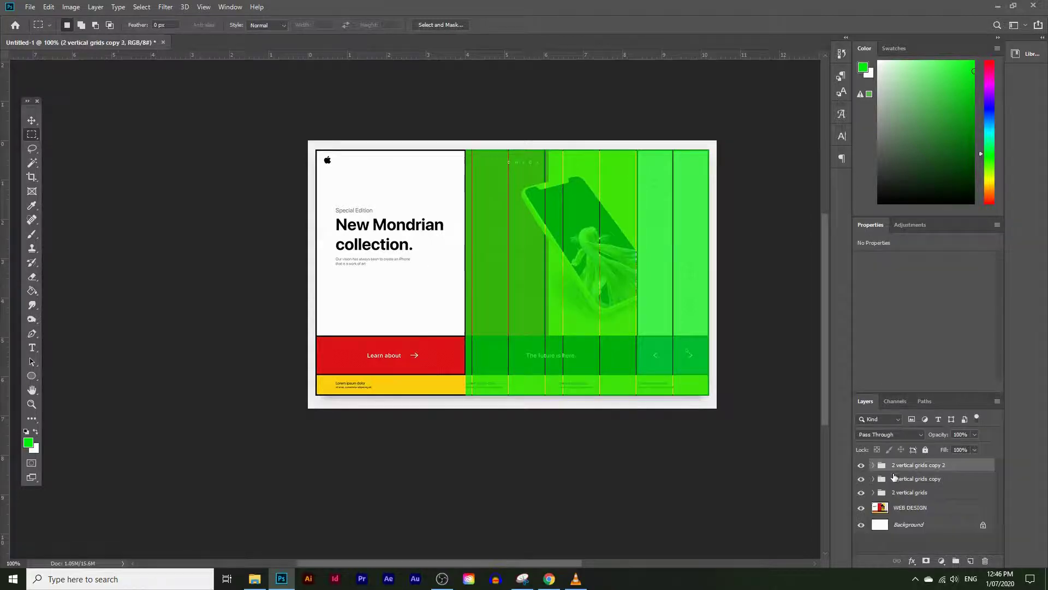
click(926, 492)
key(ctrl+j)
key(v)
drag(475, 235, 412, 227)
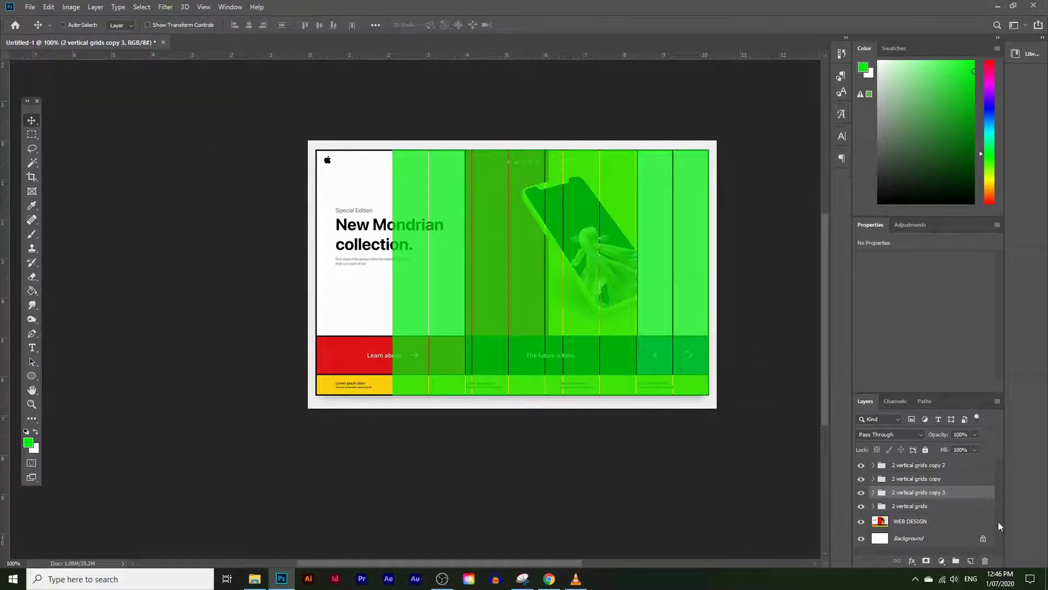
Duplicate the original 2 vertical grids group again and align the copy over the remaining outer half of the headline panel, keeping a thin gap between strips
click(938, 506)
key(ctrl+j)
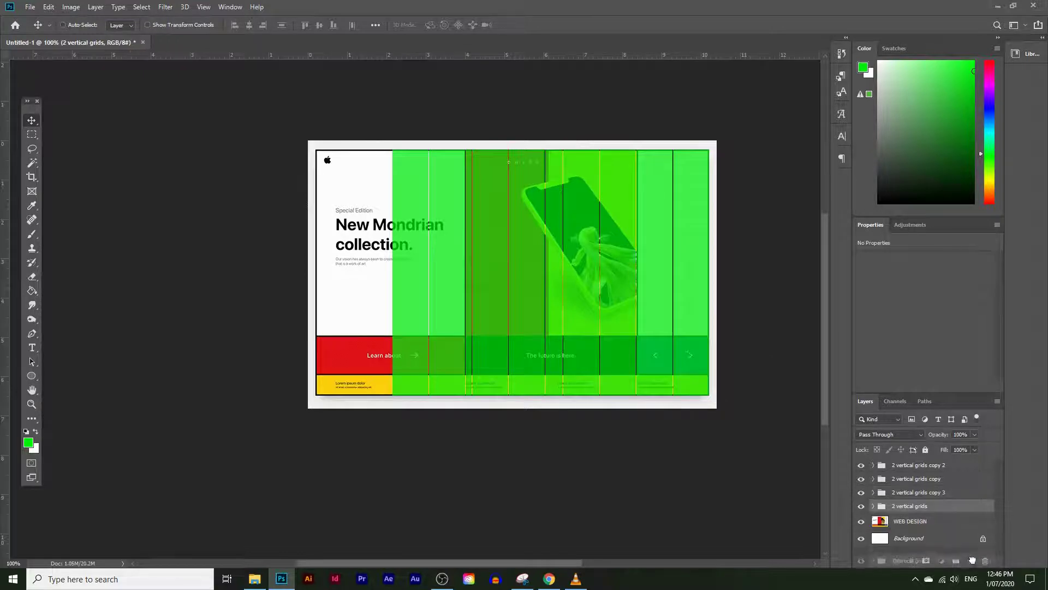
drag(733, 316, 374, 293)
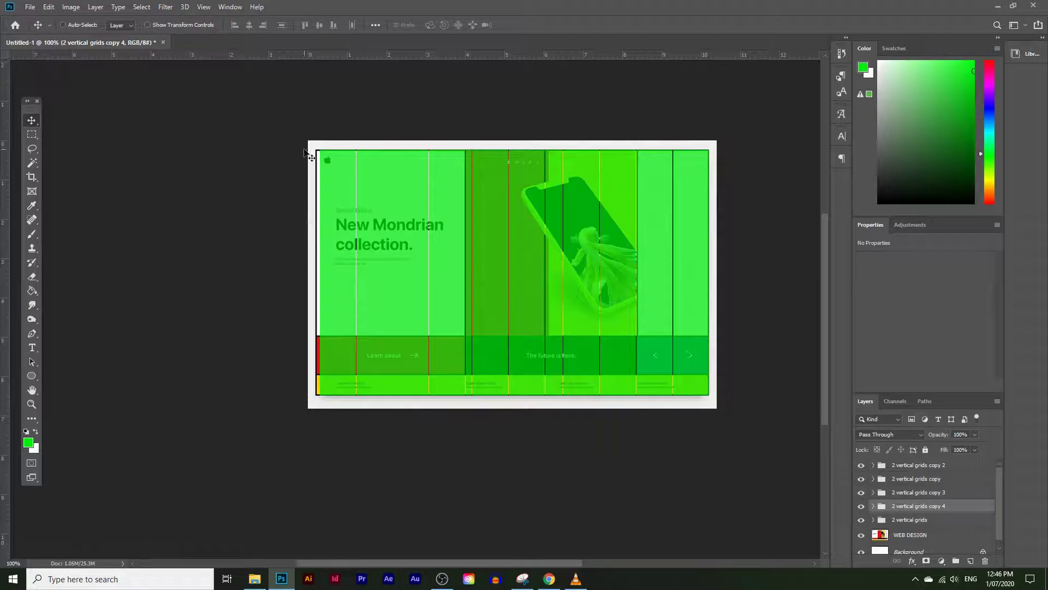
key(Left)
key(Left)
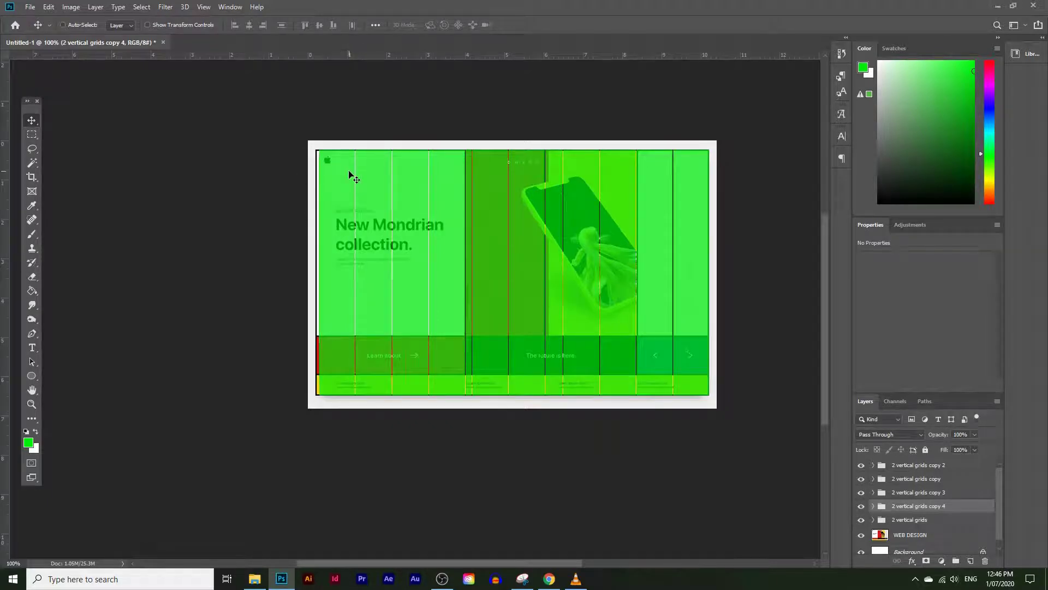
key(Right)
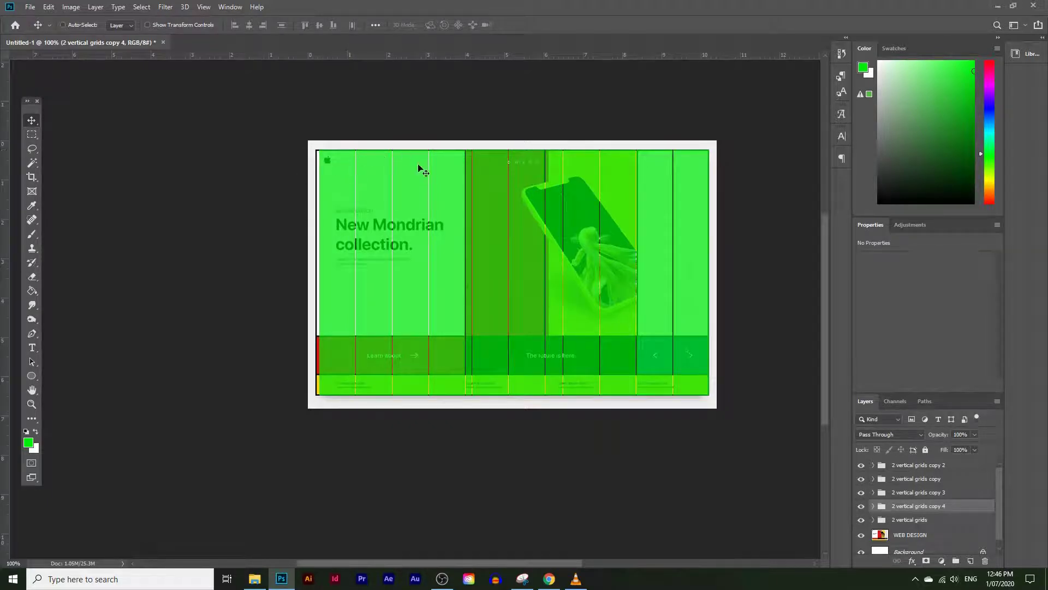
Inspect the column alignment up close, and hide the WEB DESIGN layer to examine the spacing of the vertical grid alone
click(31, 404)
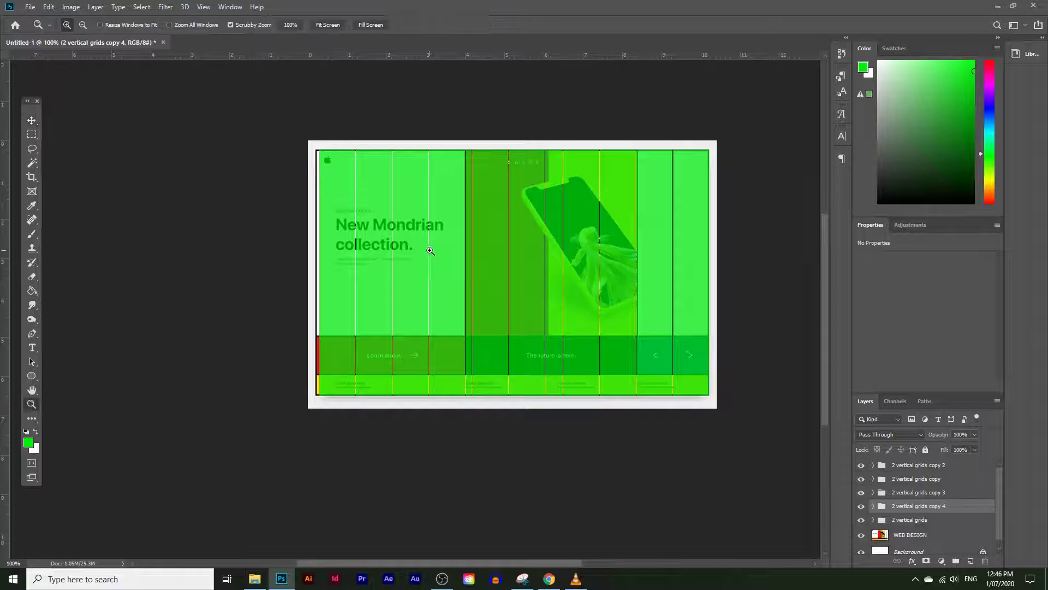
click(430, 250)
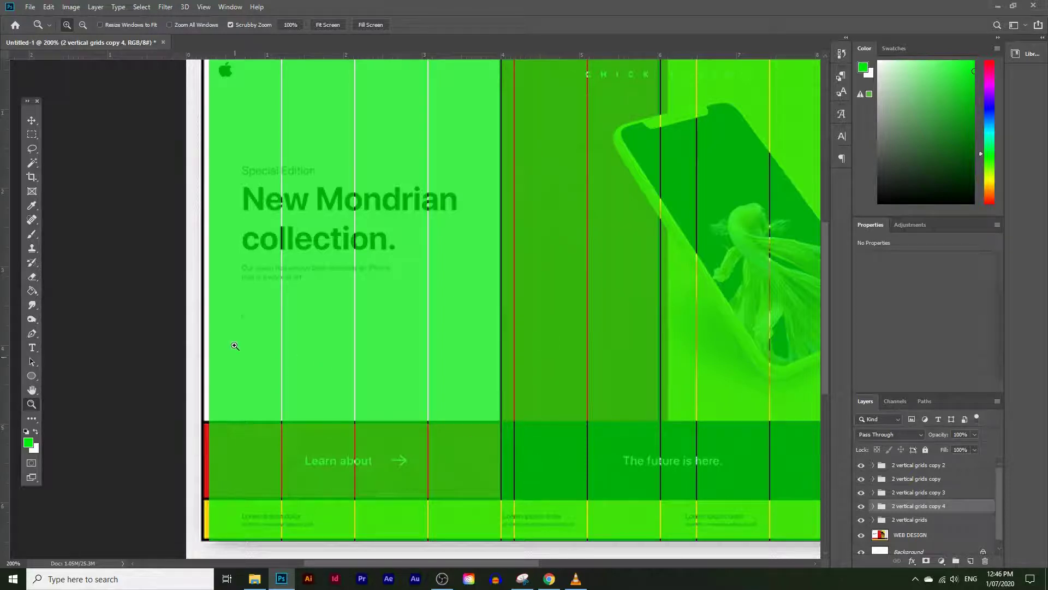
alt+click(329, 314)
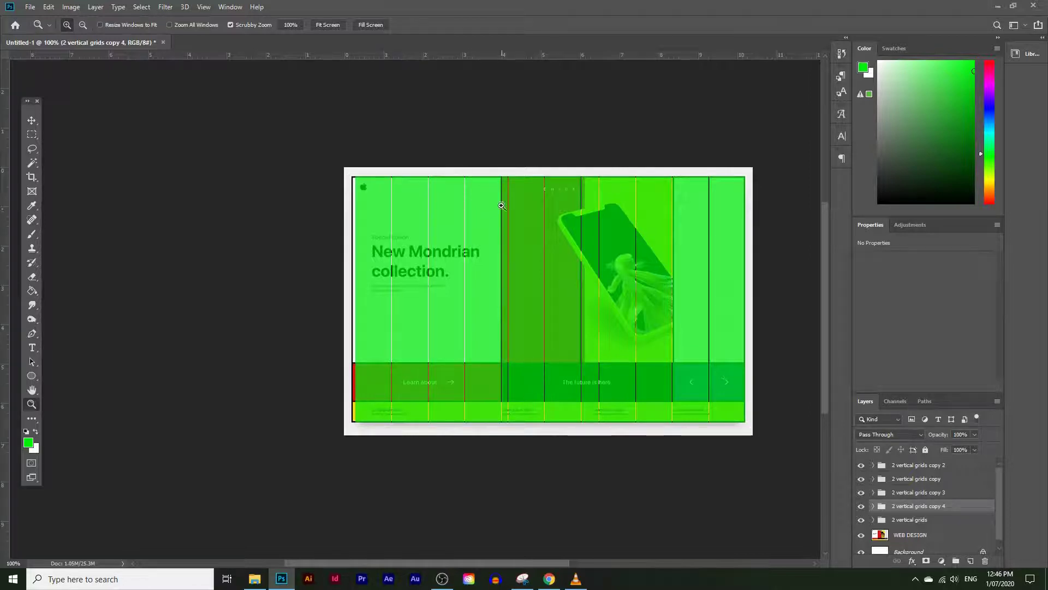
scroll(910, 519, down, 1)
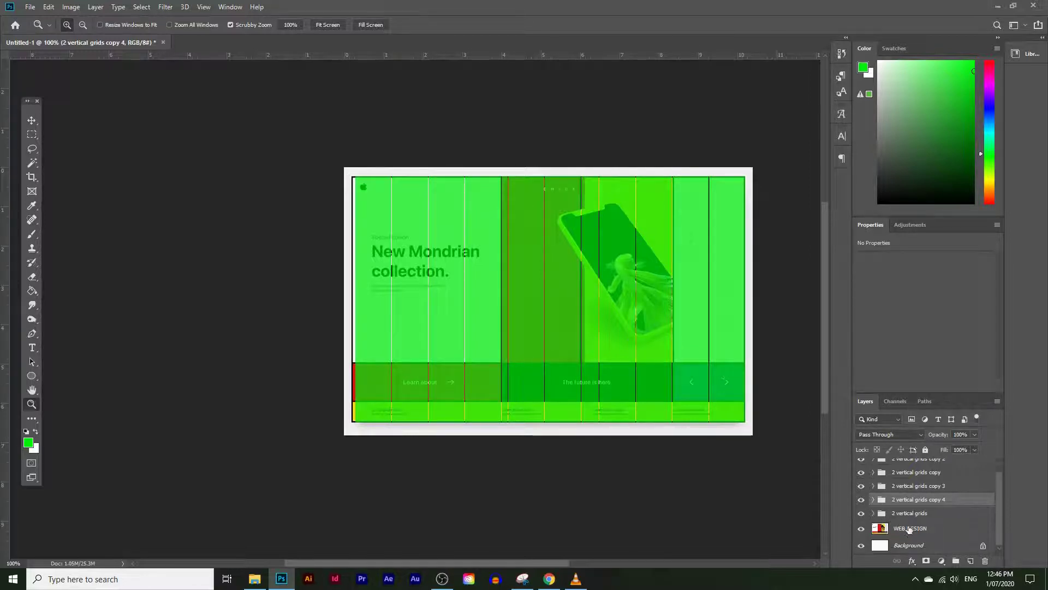
click(918, 529)
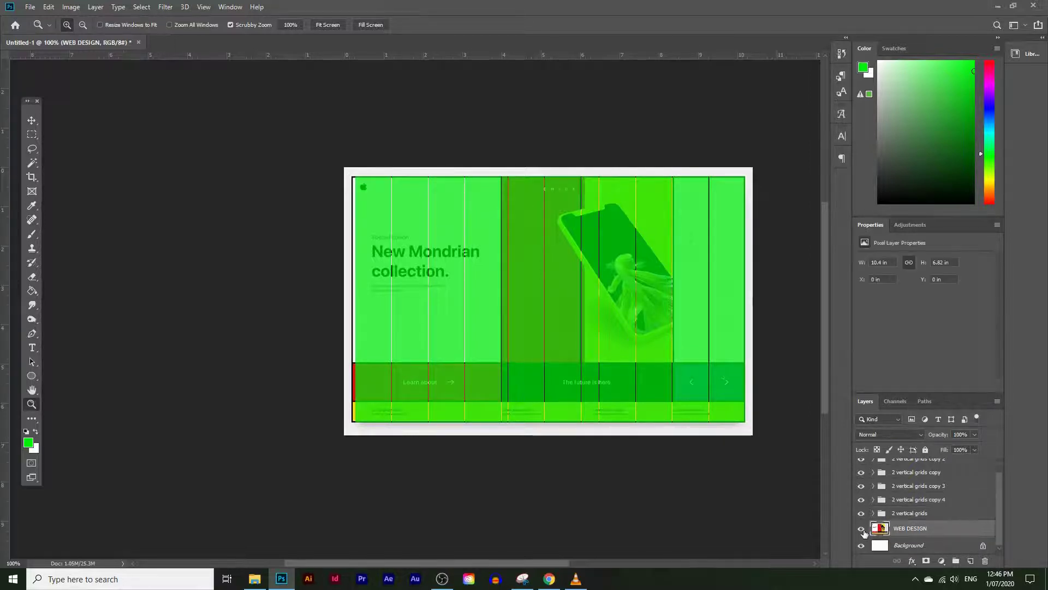
click(862, 529)
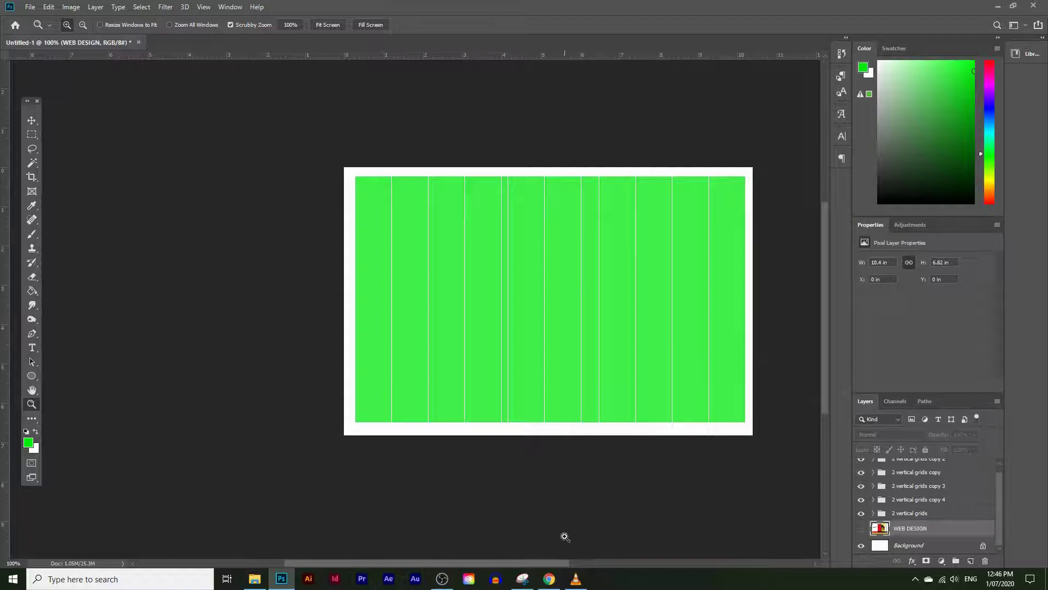
drag(569, 562, 596, 563)
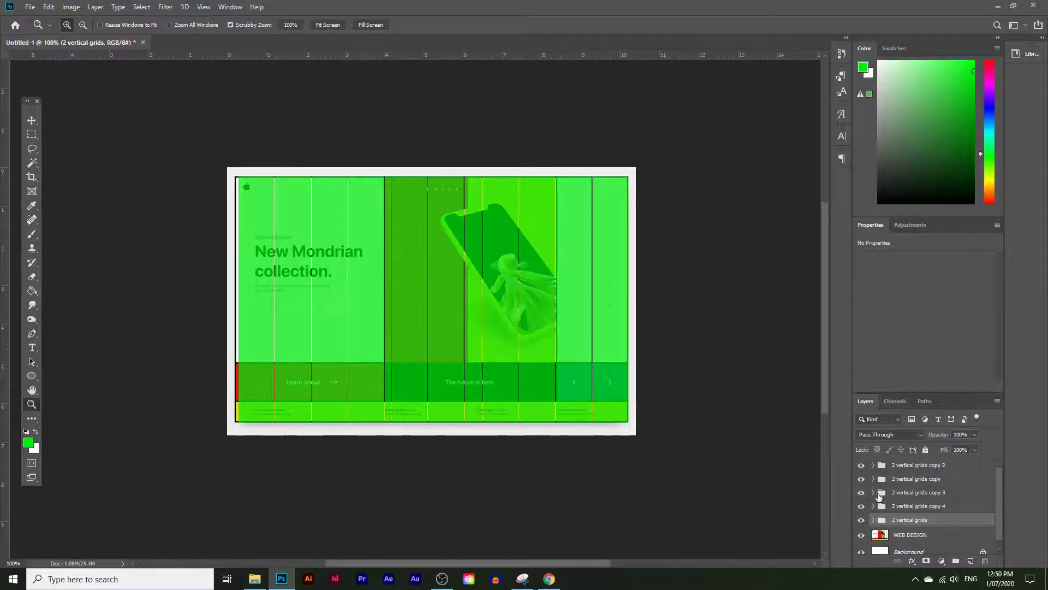
Combine all five vertical grids groups into one group named Vertical
shift+click(930, 466)
key(ctrl+g)
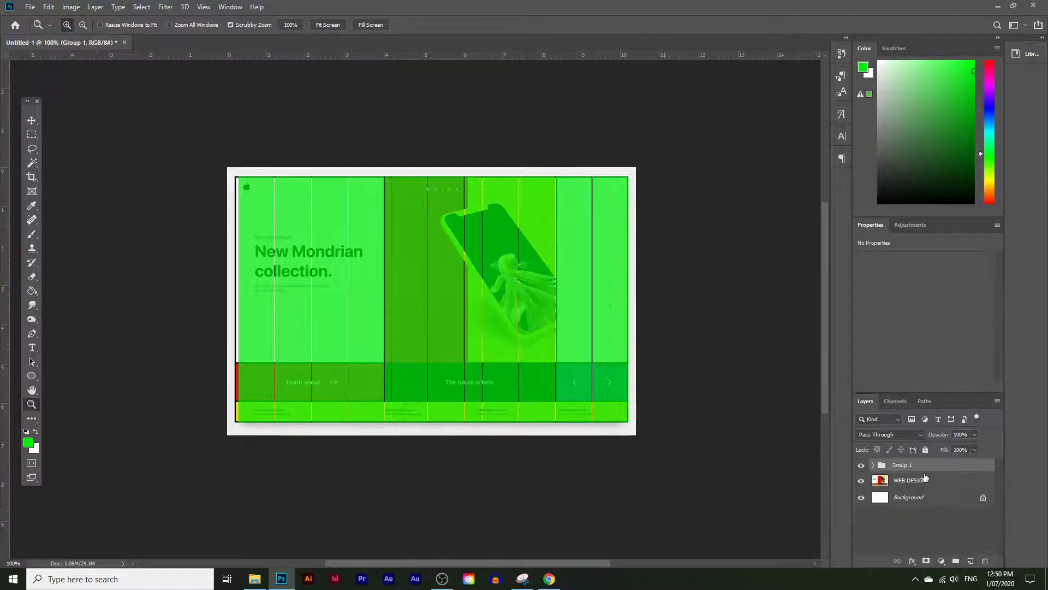
double_click(905, 466)
text(Ve)
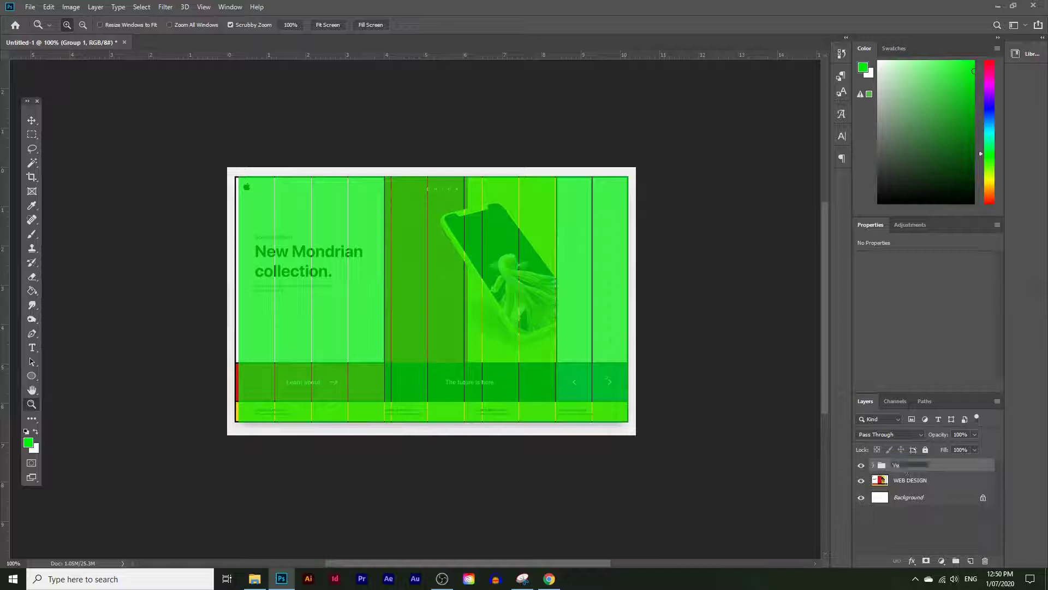
text(rtical)
key(Return)
Add a new empty layer above the Vertical group and hide that group to uncover the web design
click(972, 560)
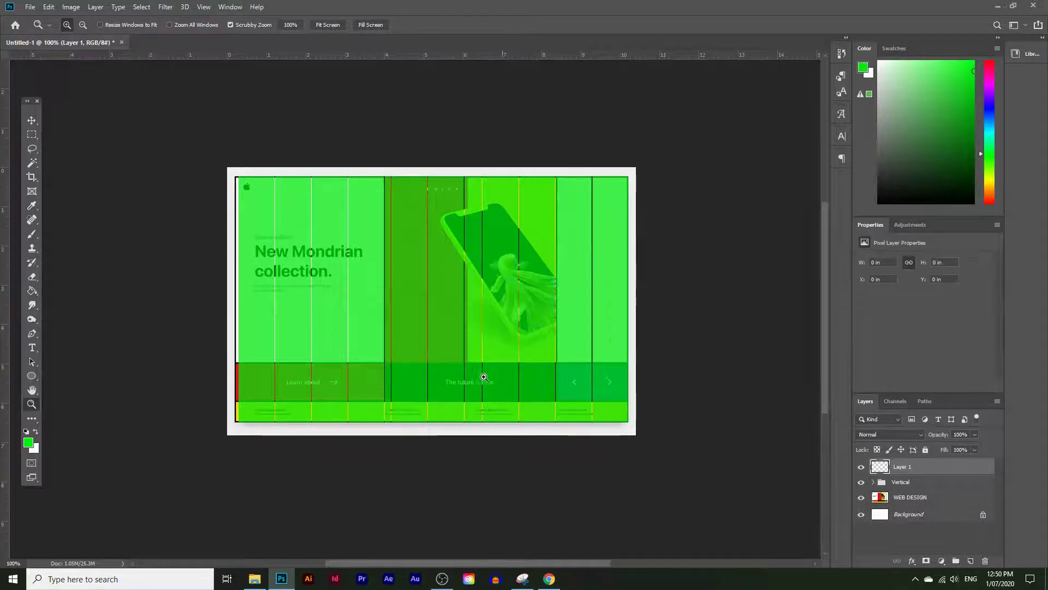
click(469, 405)
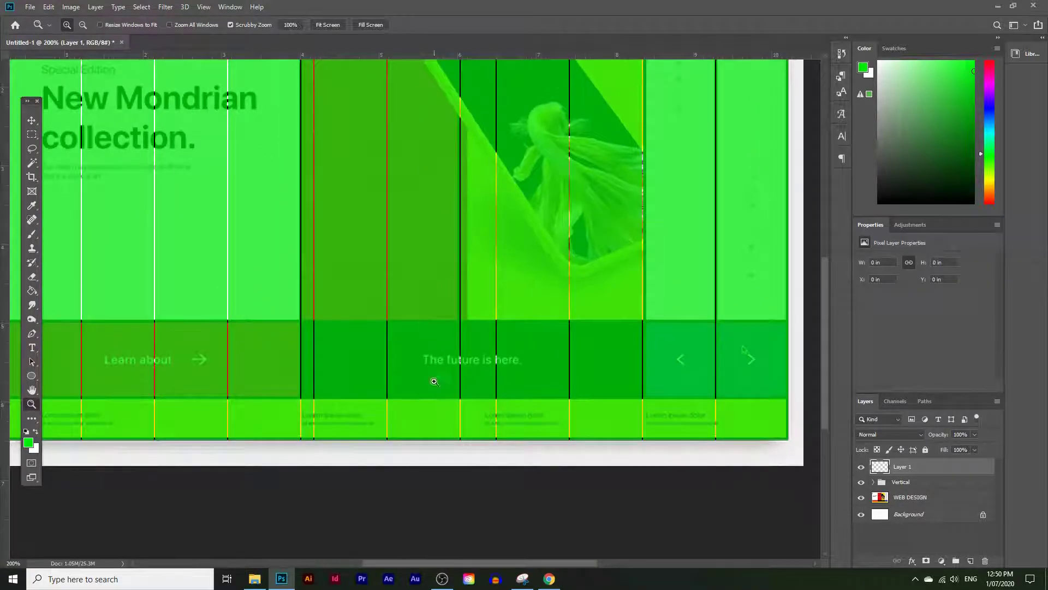
click(863, 483)
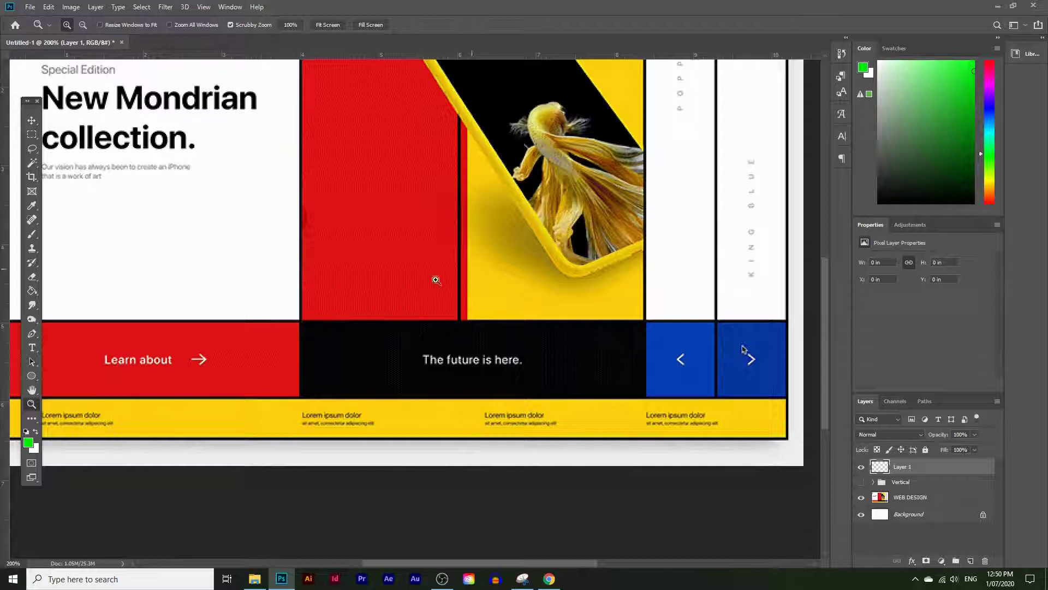
Select the web design's full yellow footer strip with a rectangular marquee about 10 in wide and 0.54 in high
click(30, 138)
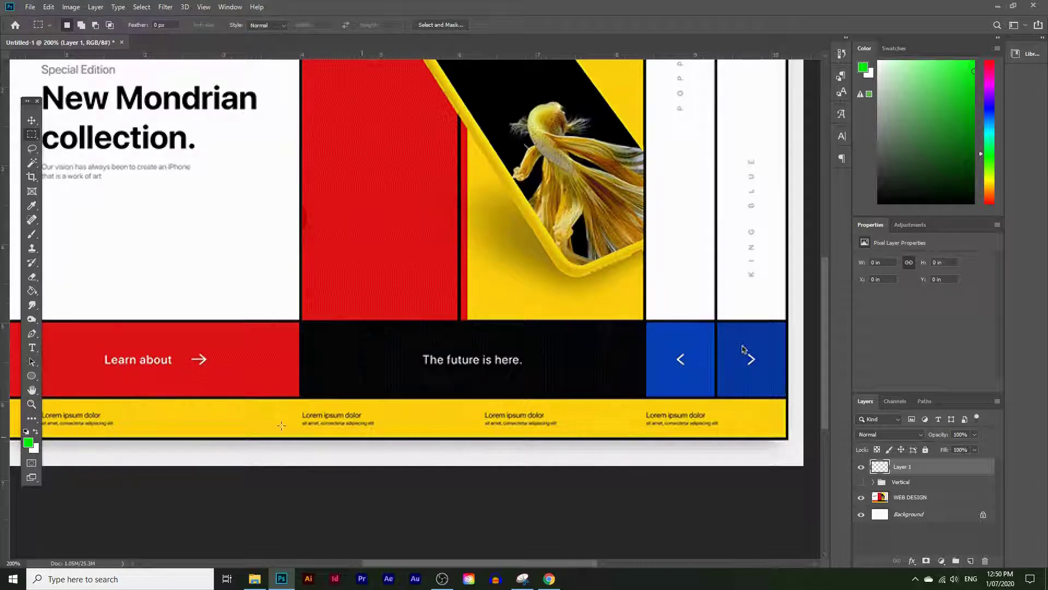
click(31, 404)
alt+click(366, 415)
scroll(350, 377, up, 2)
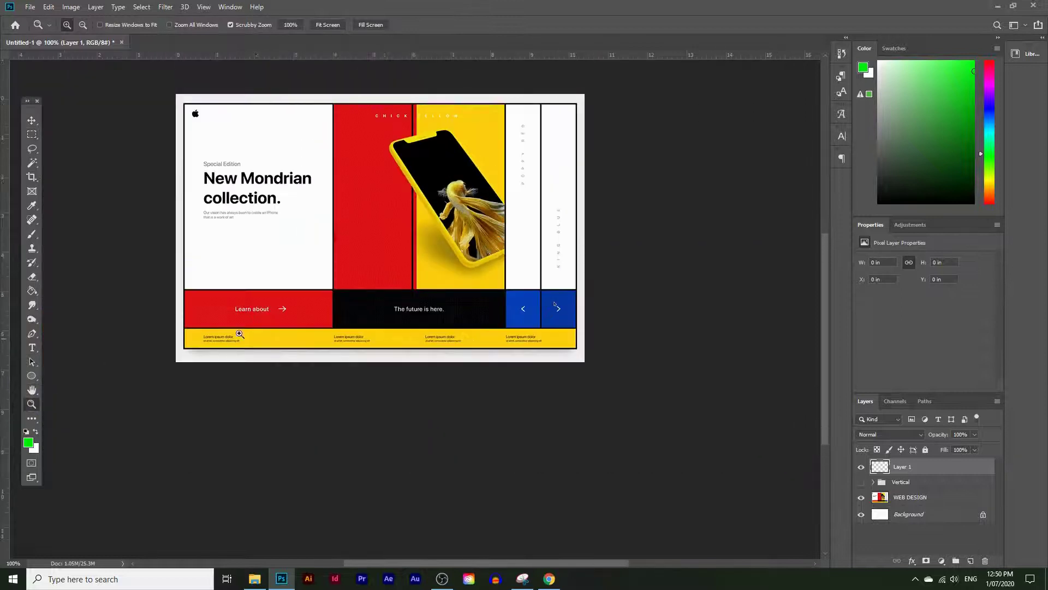
click(27, 135)
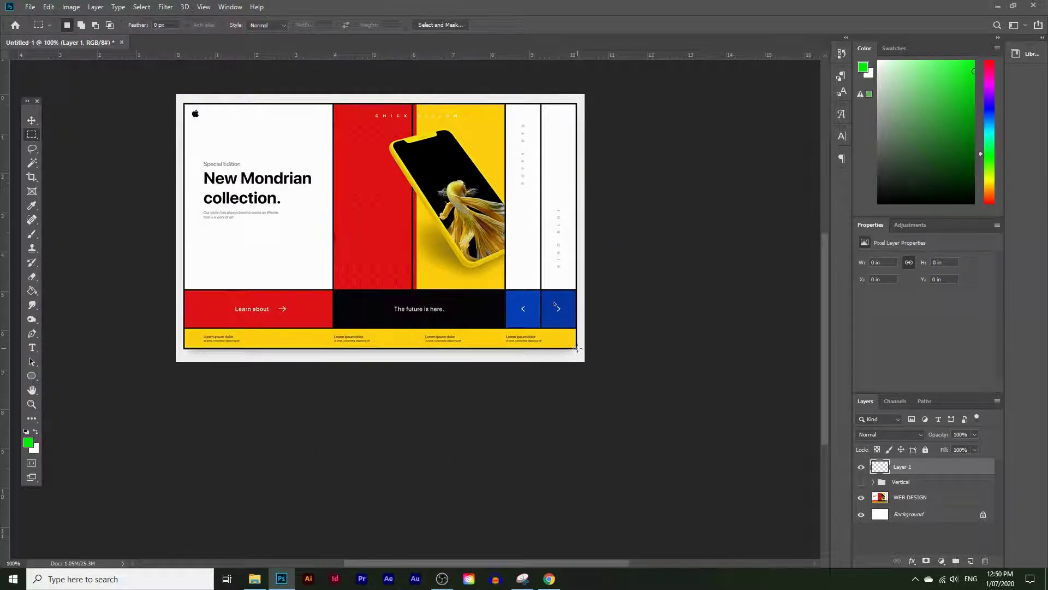
drag(576, 348, 184, 328)
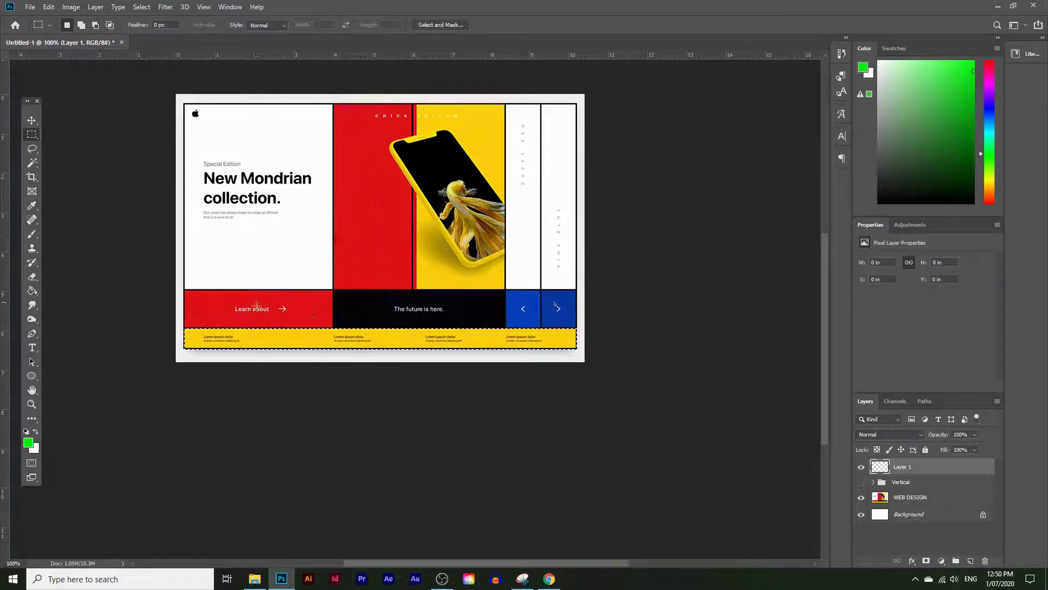
scroll(248, 345, up, 1)
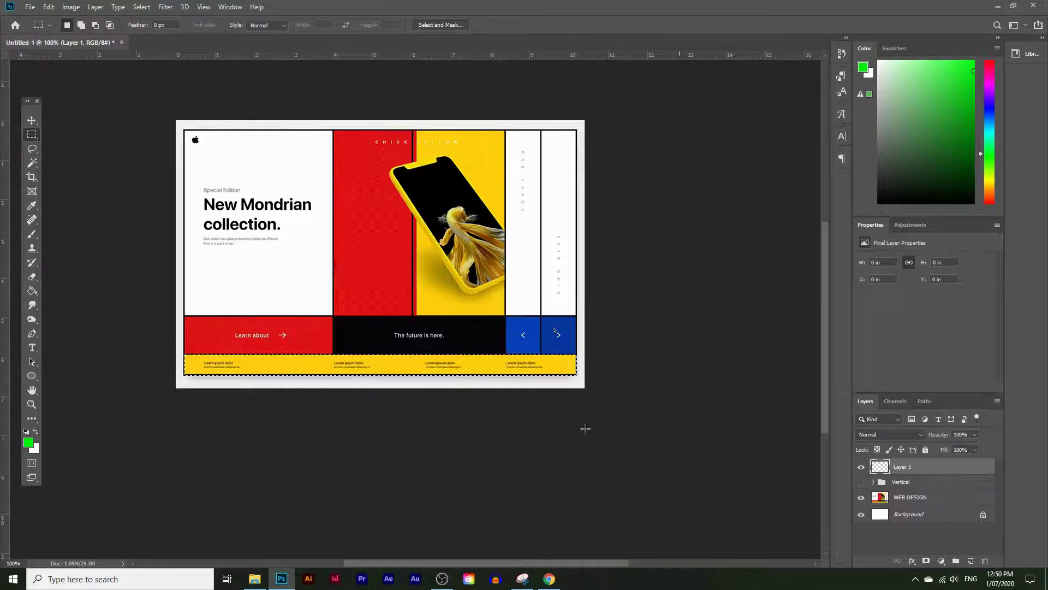
Fill the footer selection with green, deselect, and lower the layer's opacity to 58%
click(31, 291)
click(208, 353)
key(ctrl+d)
click(975, 435)
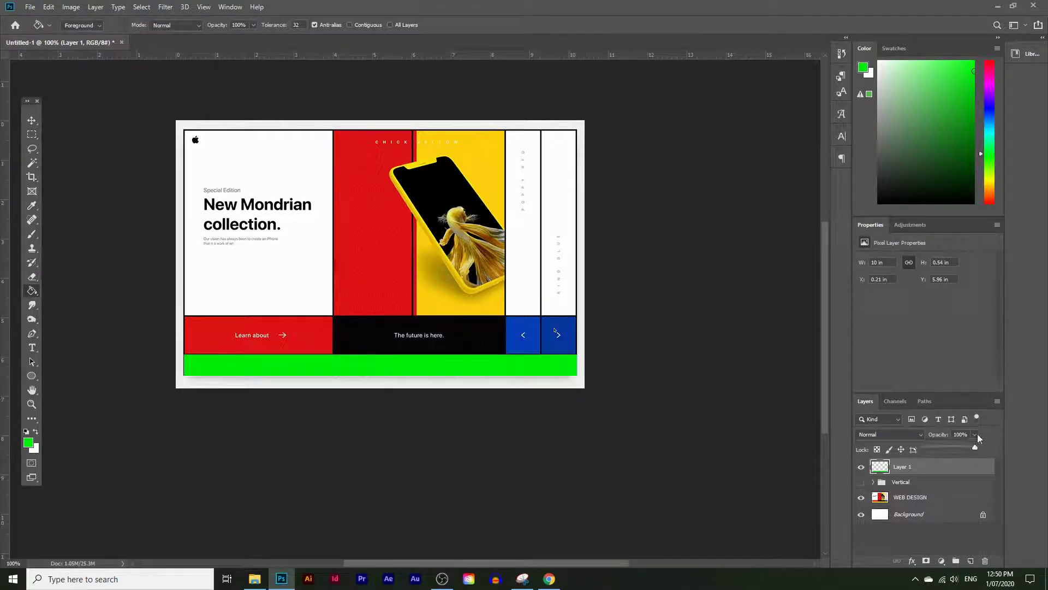
drag(962, 447, 948, 448)
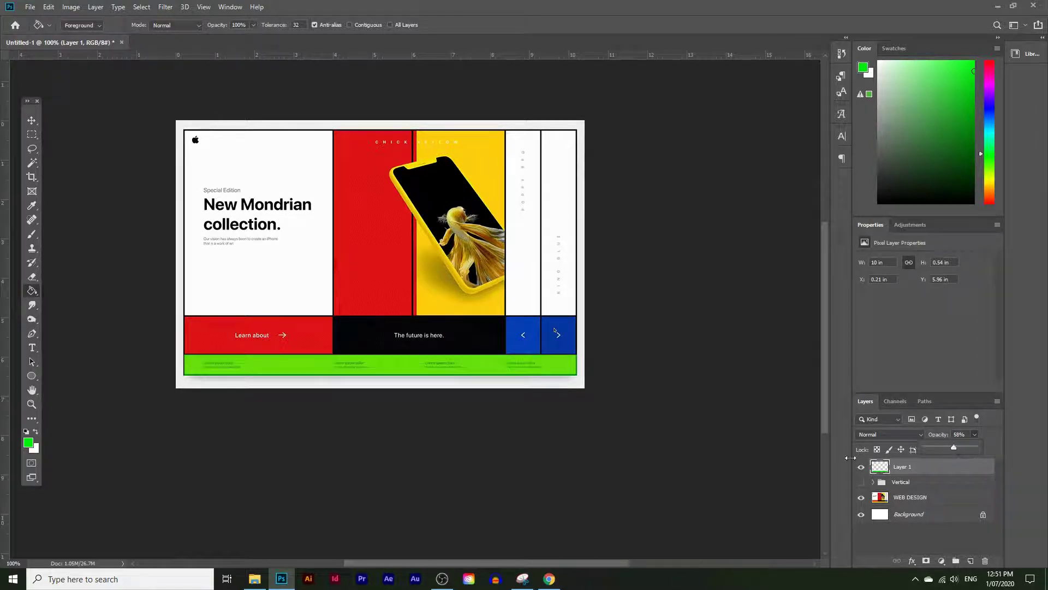
Rename the green footer strip's layer as Horizontal grid
click(31, 404)
drag(363, 292, 431, 310)
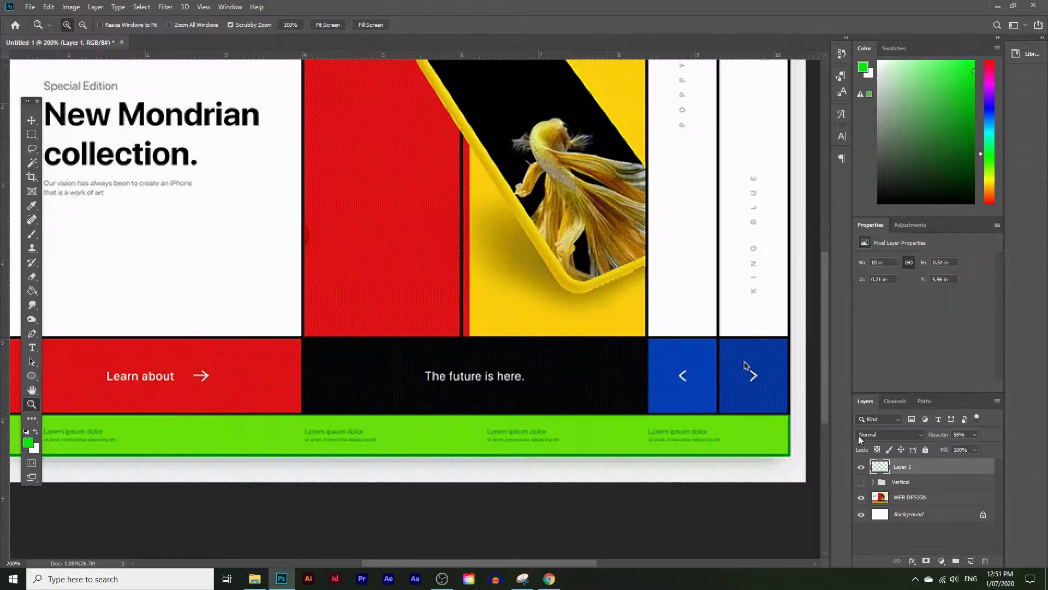
double_click(903, 467)
text(Horizontal grid)
key(Return)
Duplicate the Horizontal grid layer and place the copy just above the footer, over the lower part of the Learn about row
drag(949, 467, 969, 560)
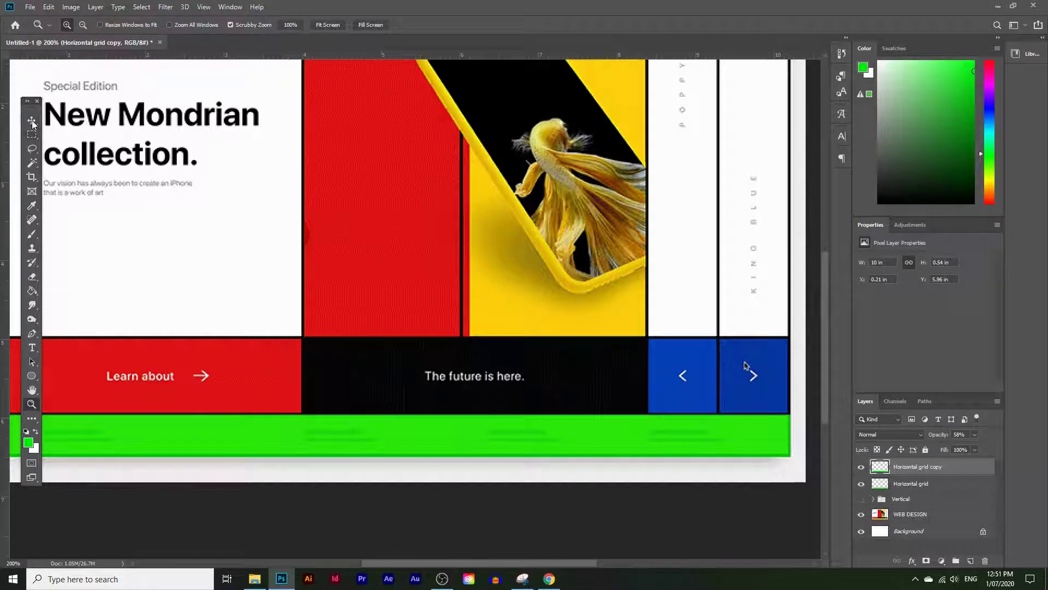
key(v)
drag(689, 437, 697, 386)
key(Up)
key(Down)
key(Up)
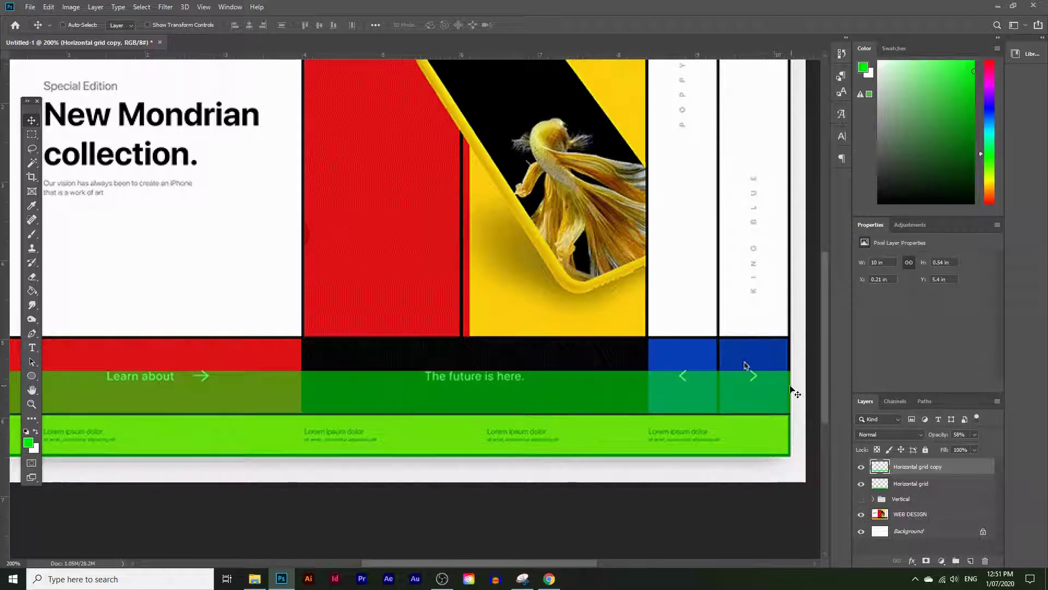
Duplicate the newest strip over the upper part of the Learn about row and cut off its overhang, keeping a height of about 0.43 in
key(ctrl+j)
drag(746, 384, 745, 342)
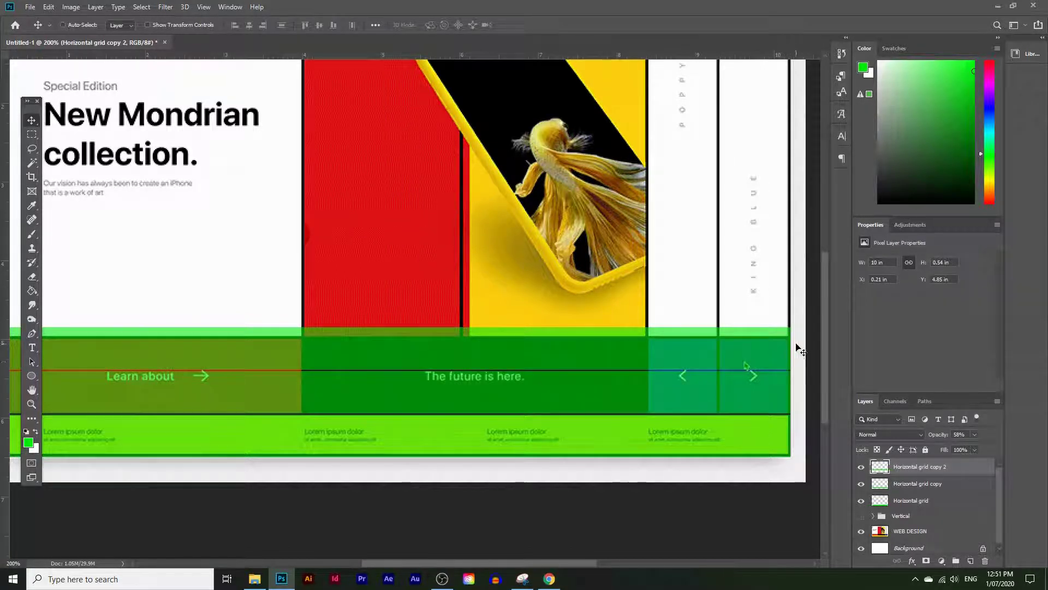
click(32, 405)
alt+click(276, 373)
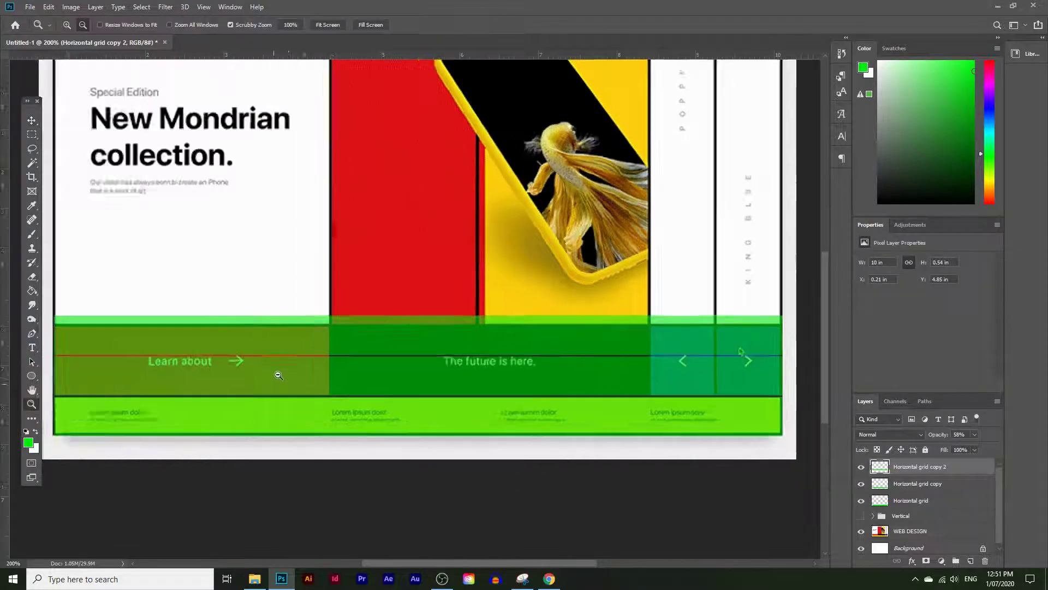
click(32, 134)
drag(272, 264, 717, 284)
key(Delete)
key(ctrl+d)
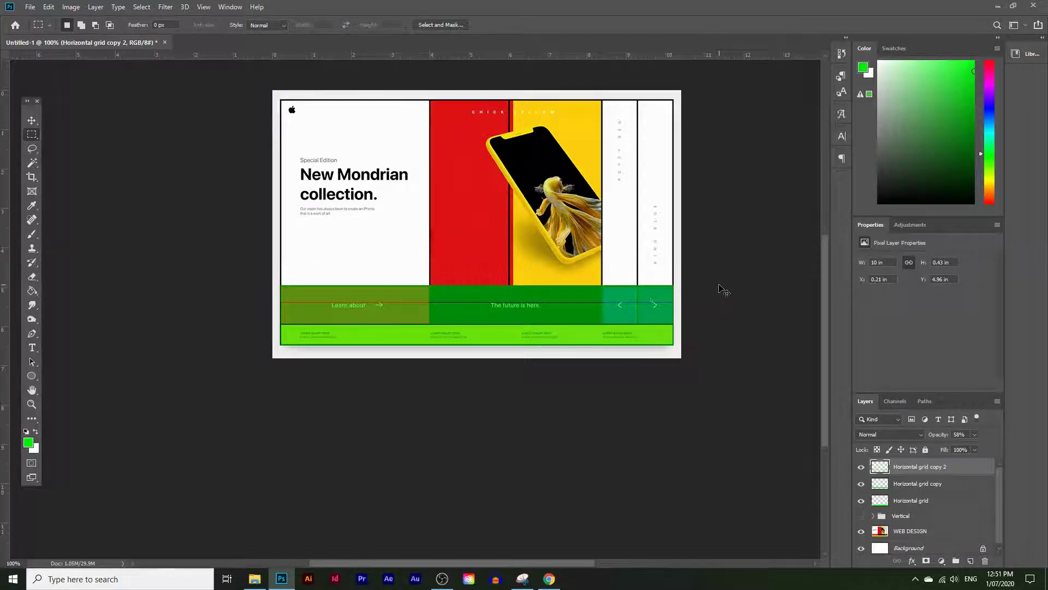
Group the two Learn about row strips together, and put the footer strip in its own group named Horizontal Grid 1
shift+click(943, 484)
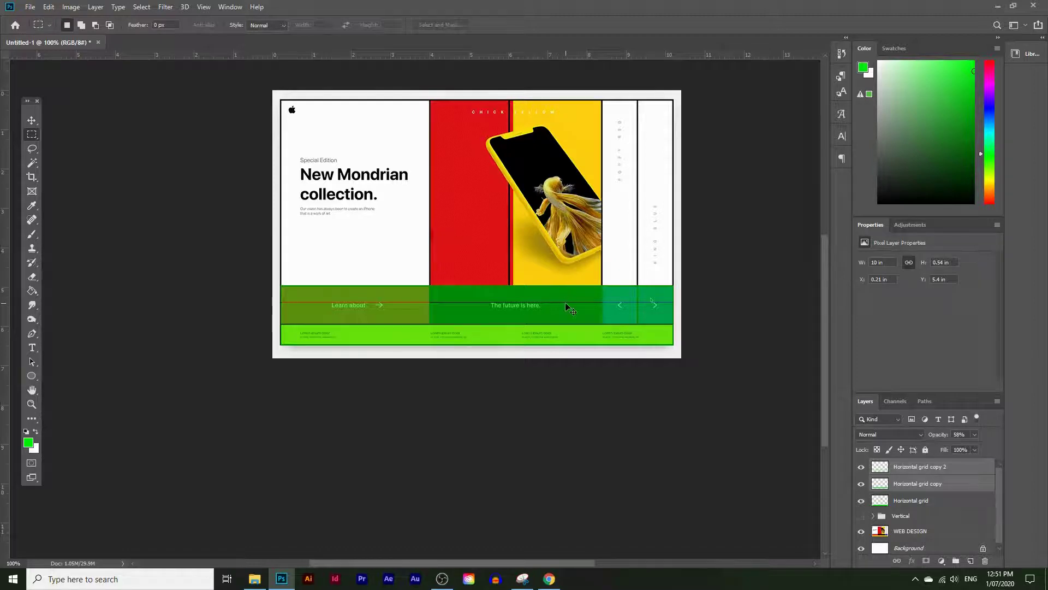
key(ctrl+g)
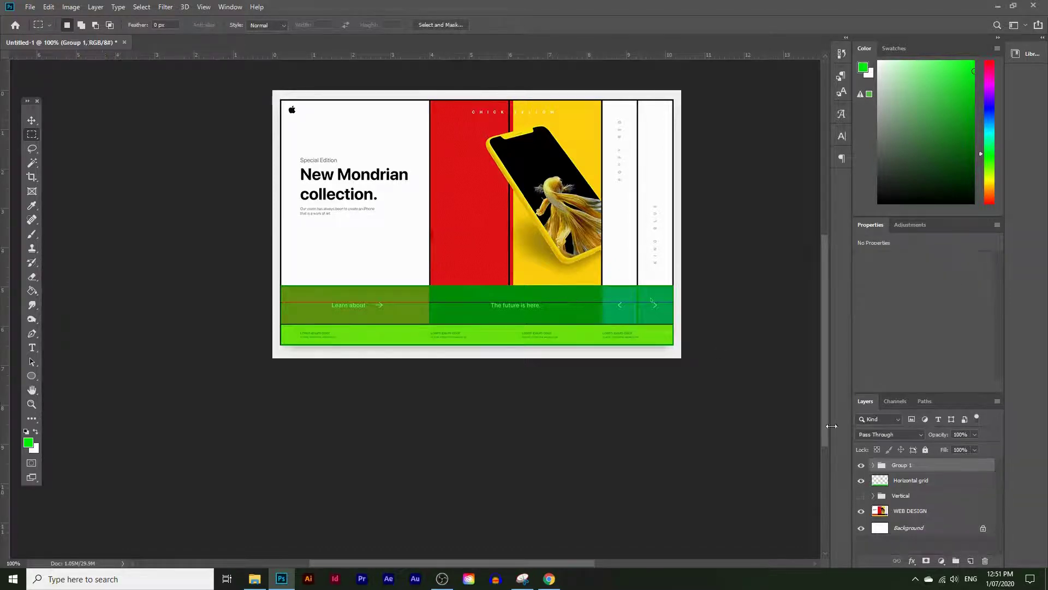
click(917, 483)
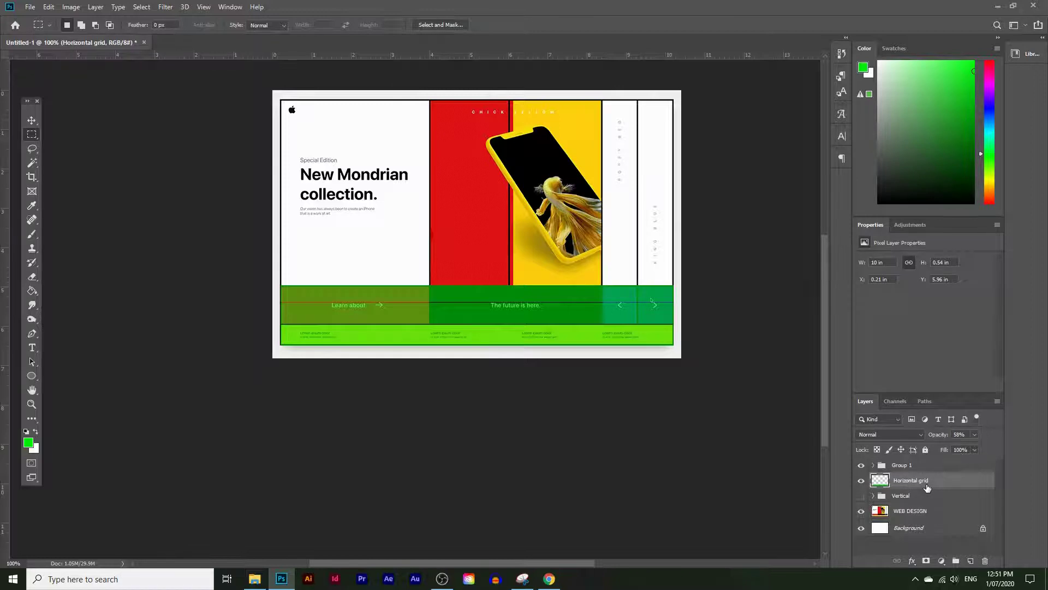
key(ctrl+g)
double_click(910, 480)
text(Horizontal Grid 1)
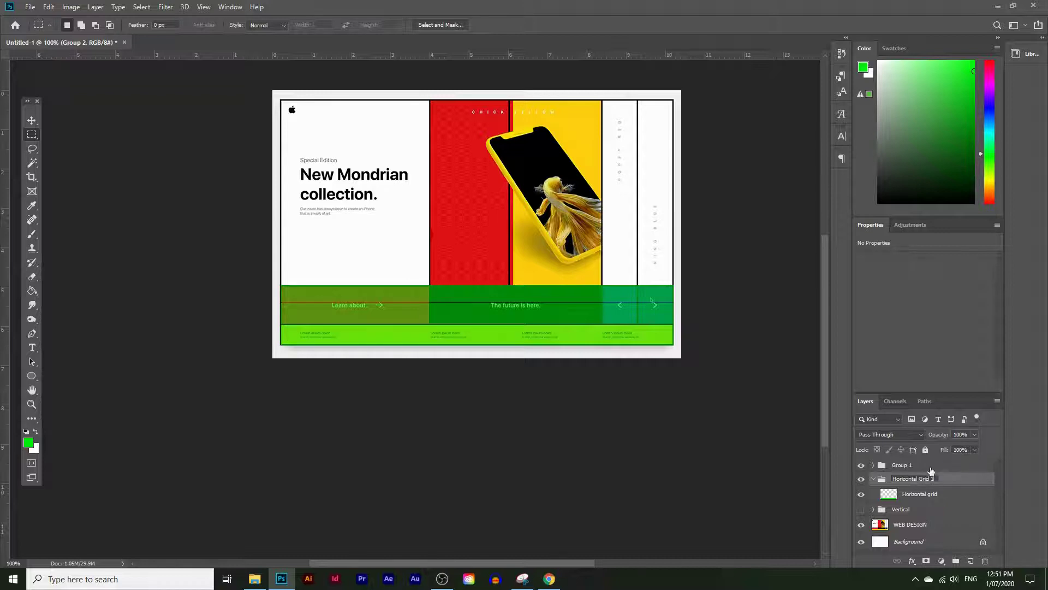
Rename the group holding the two Learn about row strips as Horizontal grid 2
double_click(905, 467)
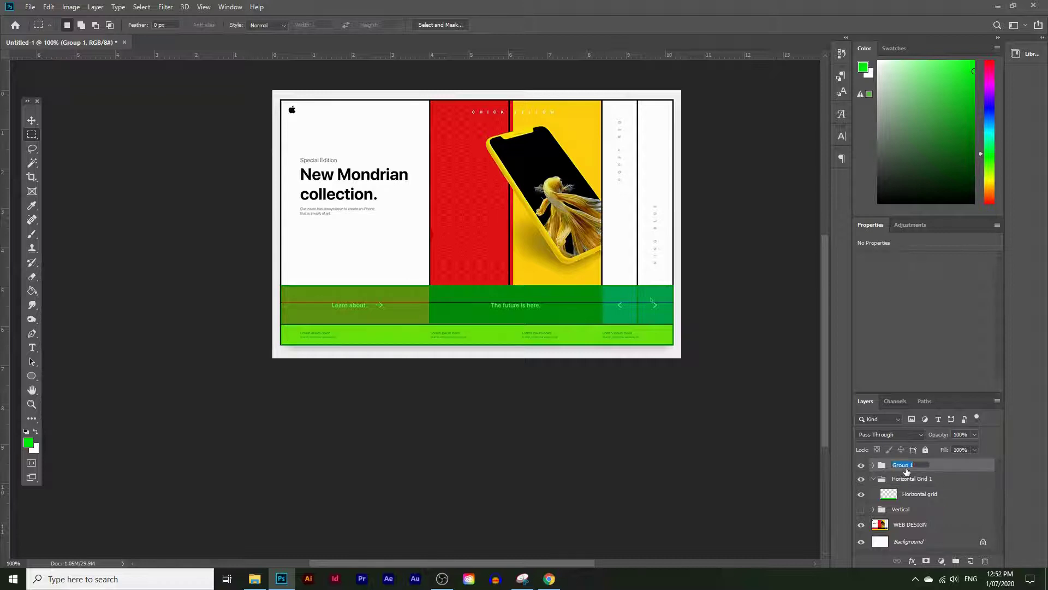
text(Horizontal grid 2)
key(Return)
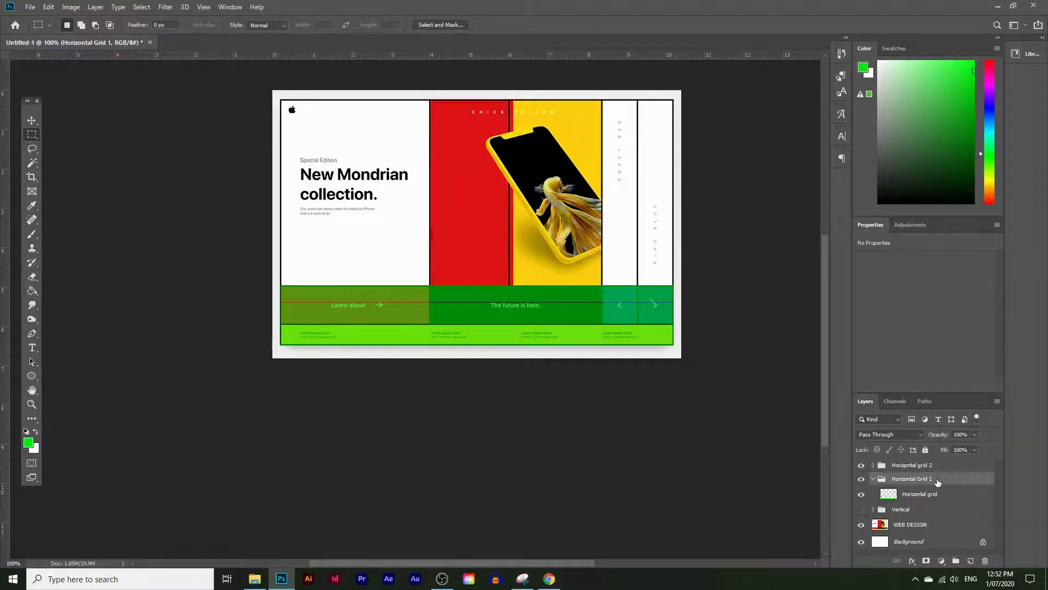
Collapse the Horizontal Grid 1 group, duplicate it, and bring the copy to the top of the layer stack
click(901, 496)
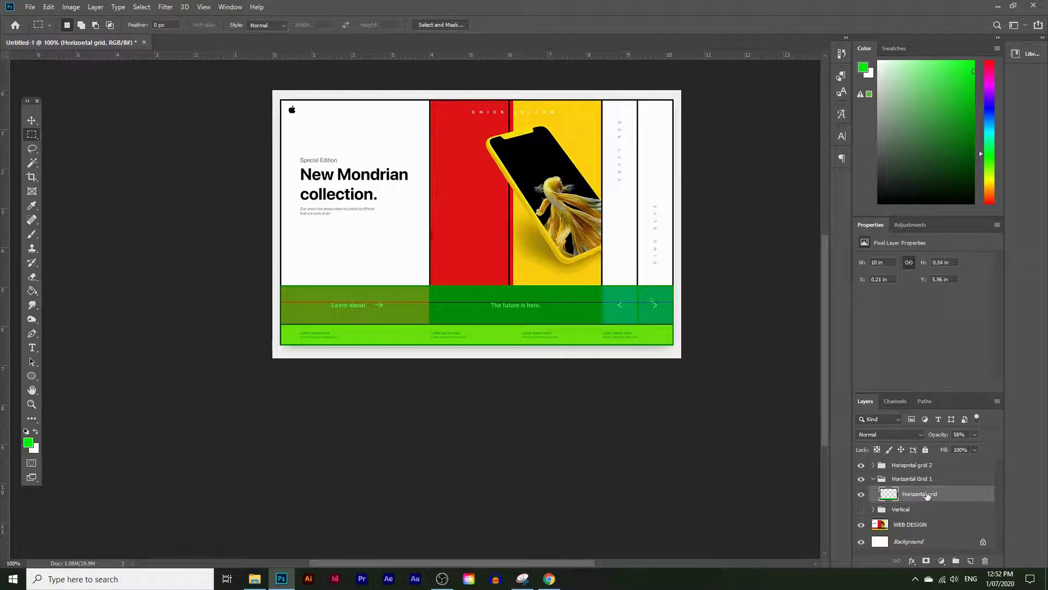
click(914, 479)
click(873, 478)
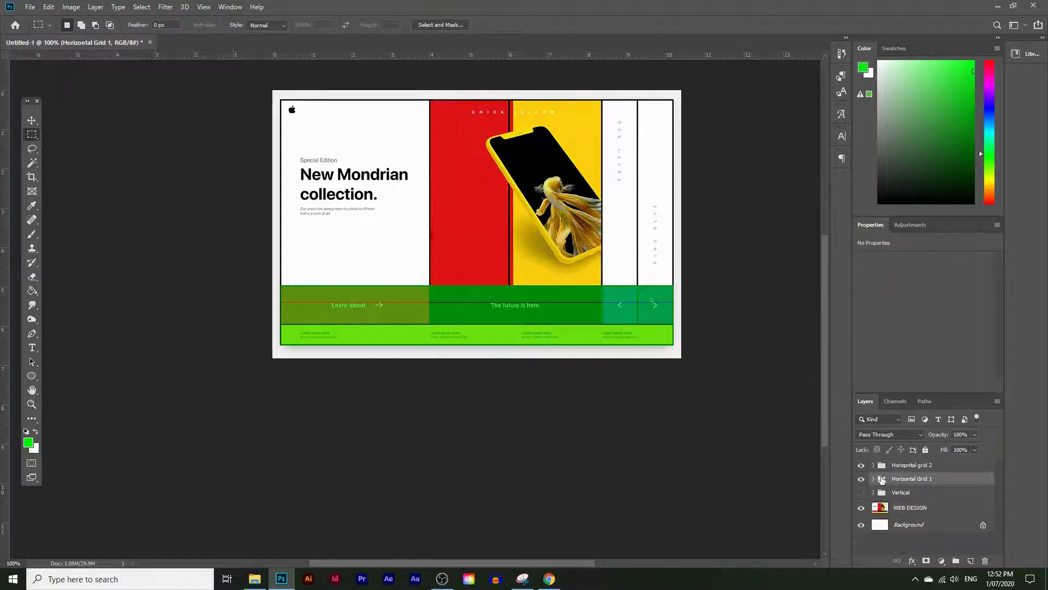
drag(917, 481, 970, 560)
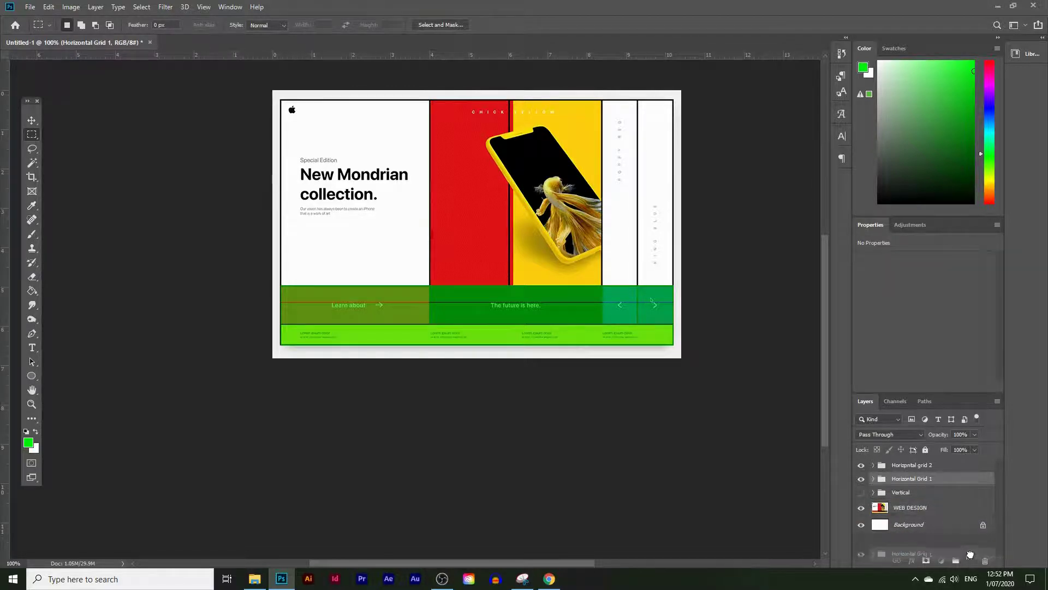
drag(902, 486, 901, 462)
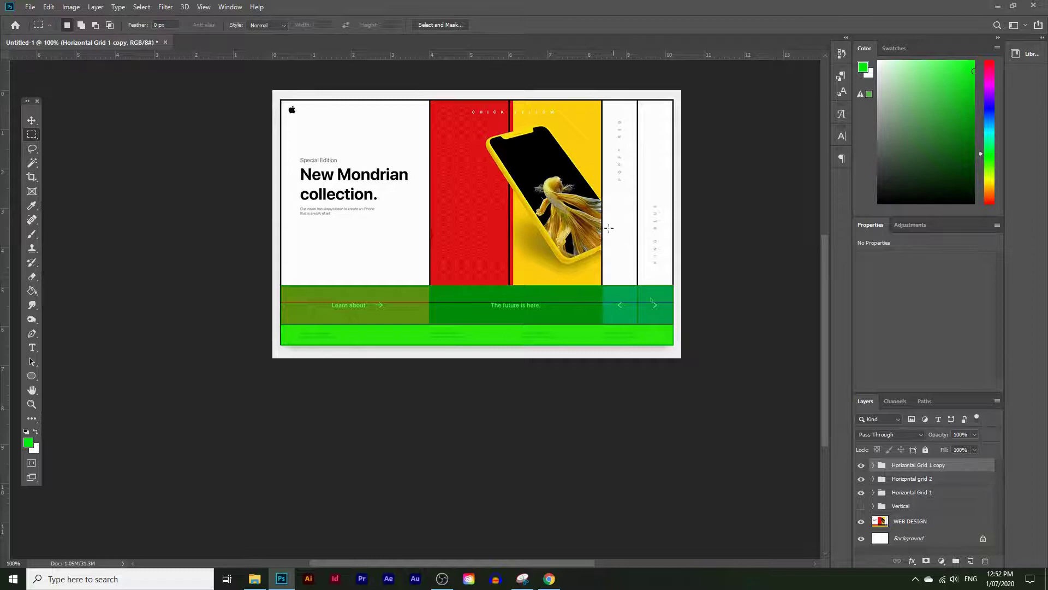
Move the Horizontal Grid 1 copy group's strip up so it sits directly above the Learn about row
key(z)
click(513, 264)
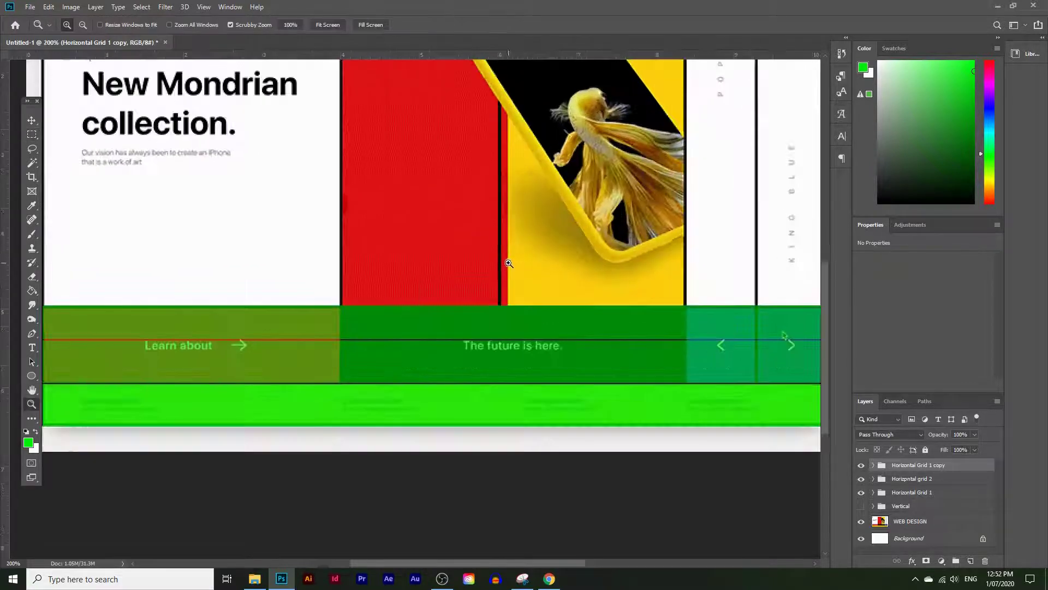
alt+click(459, 290)
click(31, 120)
drag(352, 328, 351, 254)
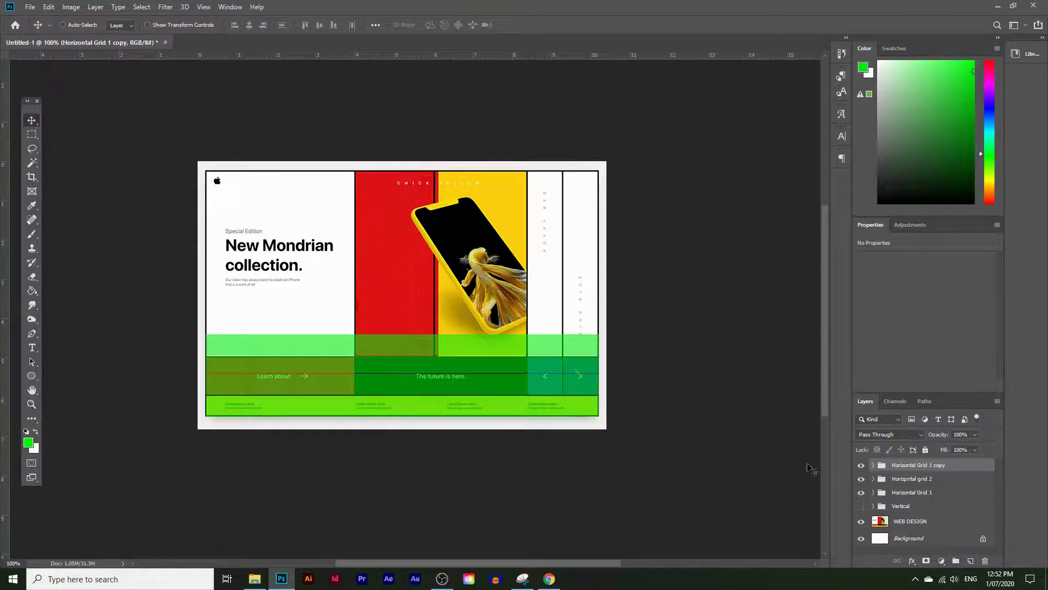
Duplicate the strip inside the Horizontal Grid 1 copy group three times, stacking each copy directly above the previous one
click(874, 466)
click(931, 483)
drag(538, 334, 568, 317)
key(Up)
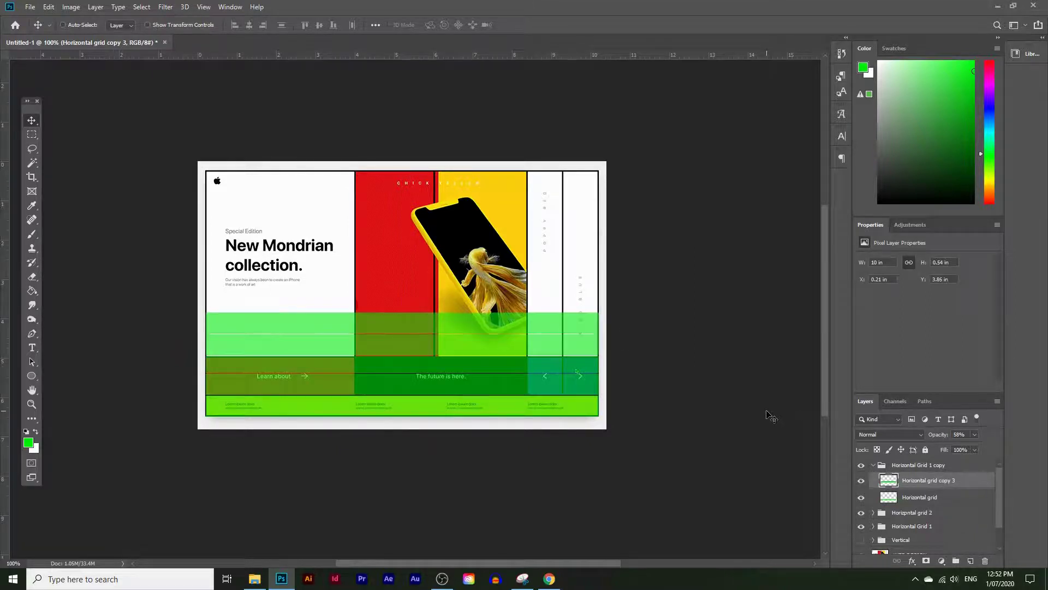
drag(951, 486, 971, 561)
drag(480, 295, 481, 284)
drag(927, 480, 970, 561)
drag(513, 282, 511, 260)
Duplicate all four strips in the Horizontal Grid 1 copy group together and stack the copies above them, nearly reaching the design's top edge
scroll(932, 497, down, 1)
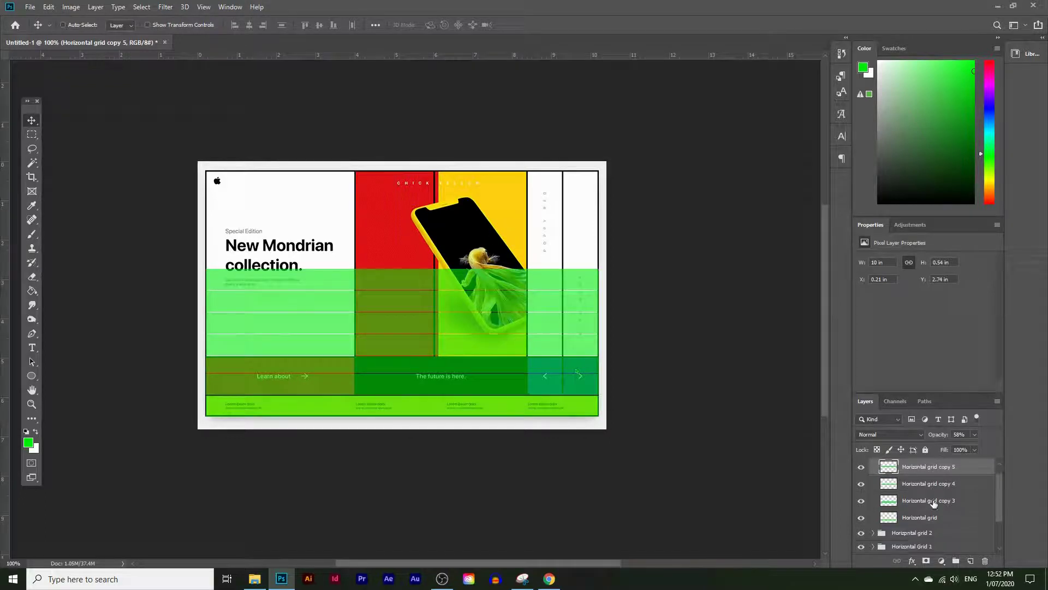
shift+click(922, 516)
scroll(928, 503, up, 1)
drag(937, 504, 971, 561)
drag(439, 299, 412, 208)
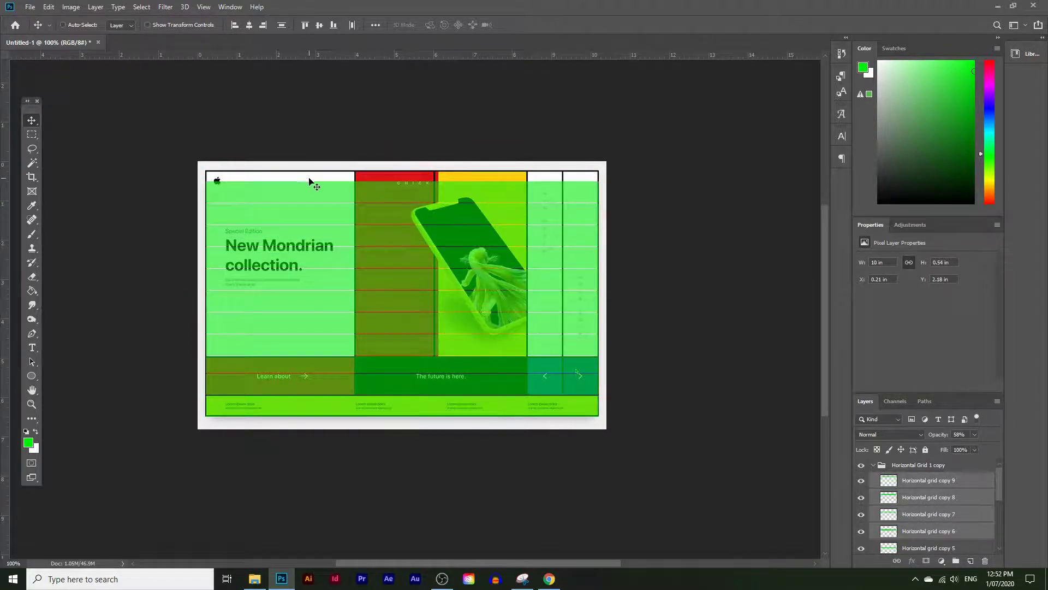
Duplicate the uppermost strip to cover the remaining band and cut off its overhang above the design's top edge
click(935, 481)
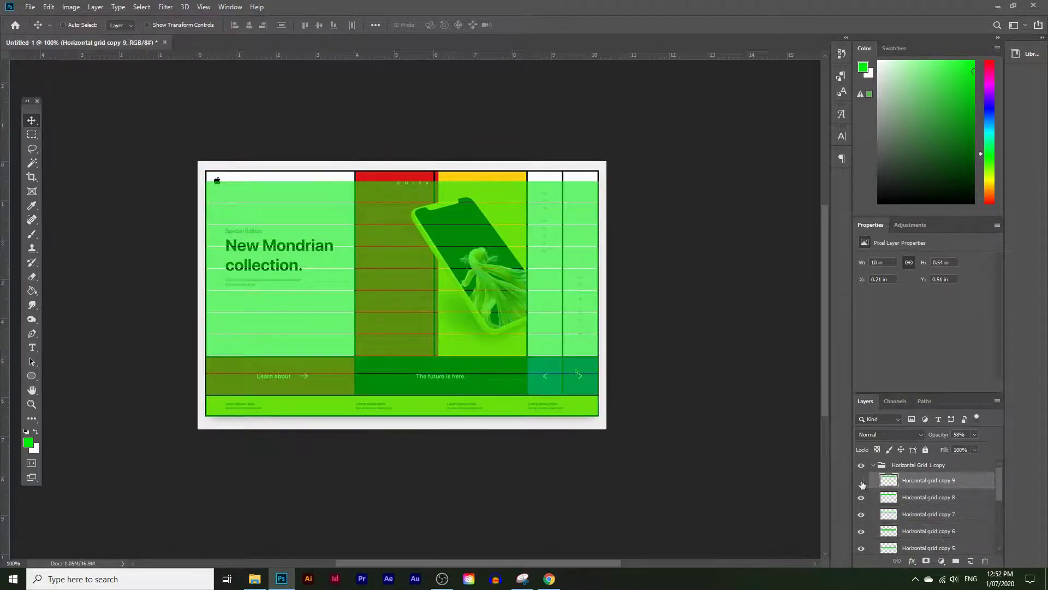
drag(927, 482, 970, 561)
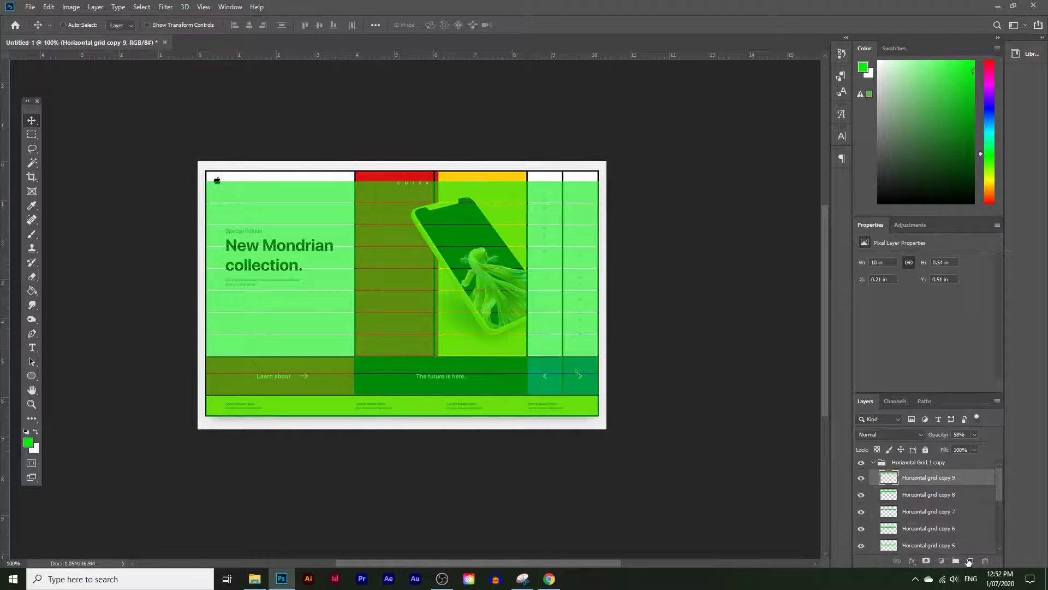
drag(553, 171, 555, 146)
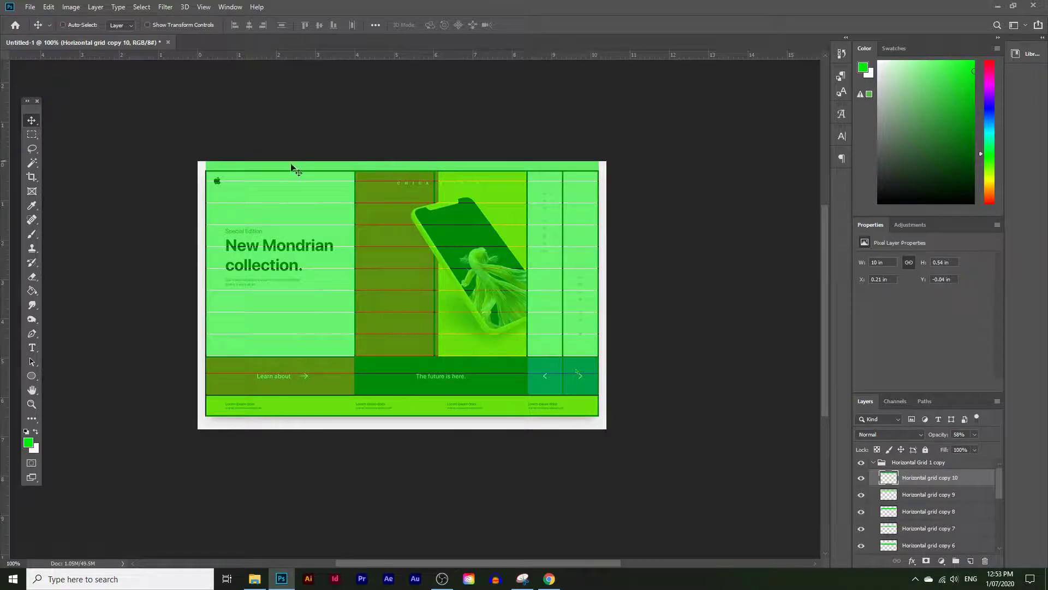
click(32, 134)
drag(186, 132, 658, 169)
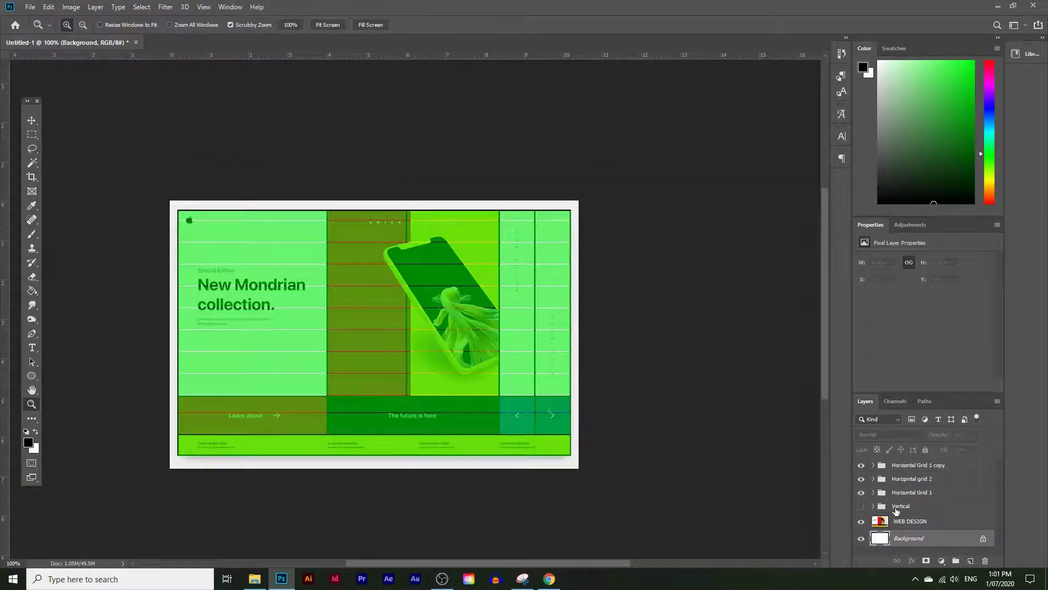
Show the Vertical group and combine the three horizontal grid groups into one group
click(861, 506)
click(916, 489)
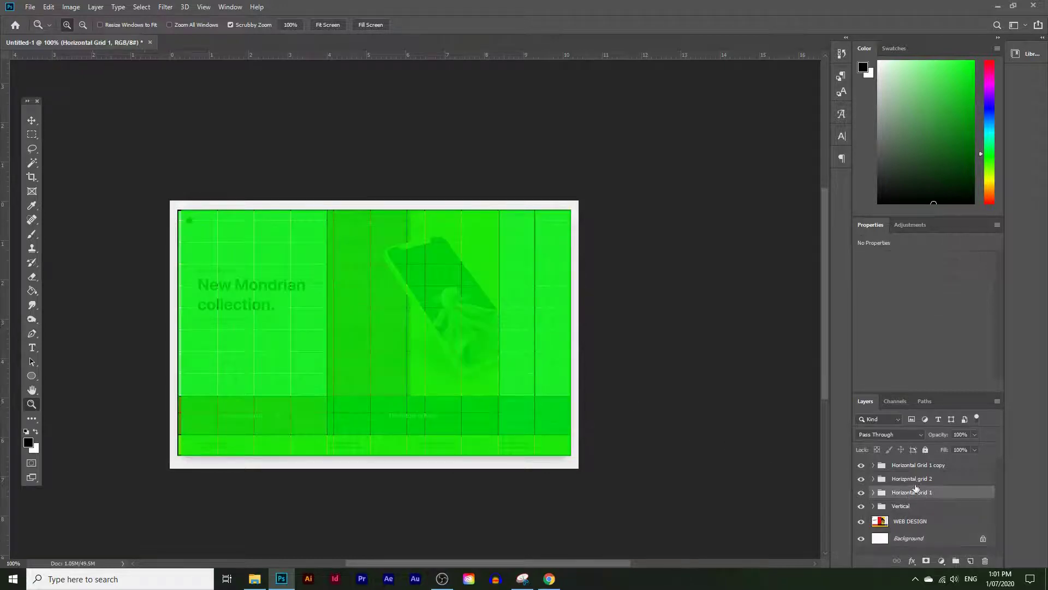
shift+click(914, 468)
key(ctrl+g)
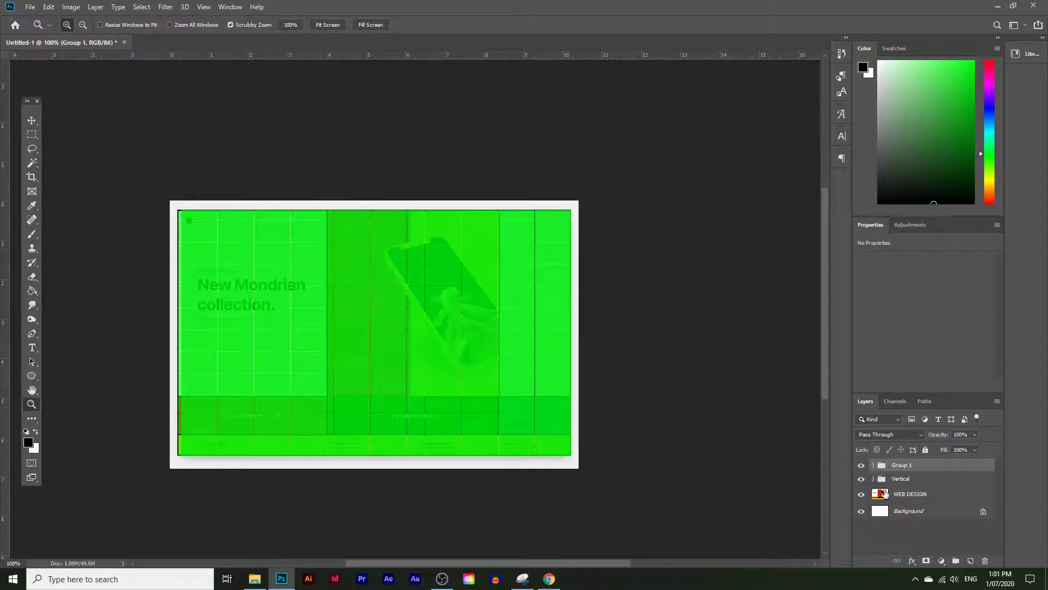
With the WEB DESIGN layer hidden, fill a new layer beneath the grid groups with black and move WEB DESIGN to the top of the stack
click(861, 495)
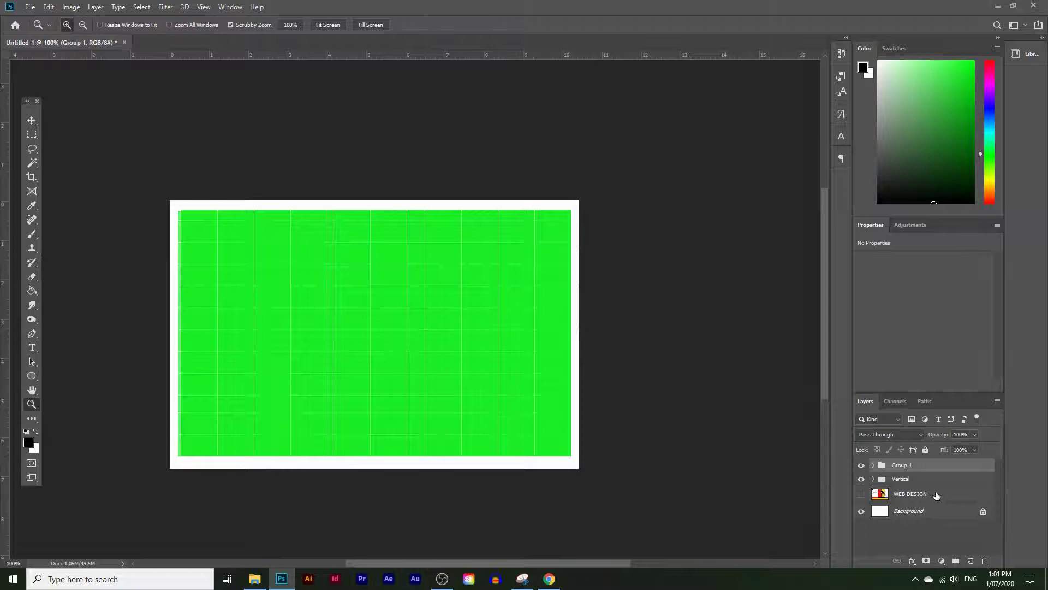
click(936, 494)
click(970, 560)
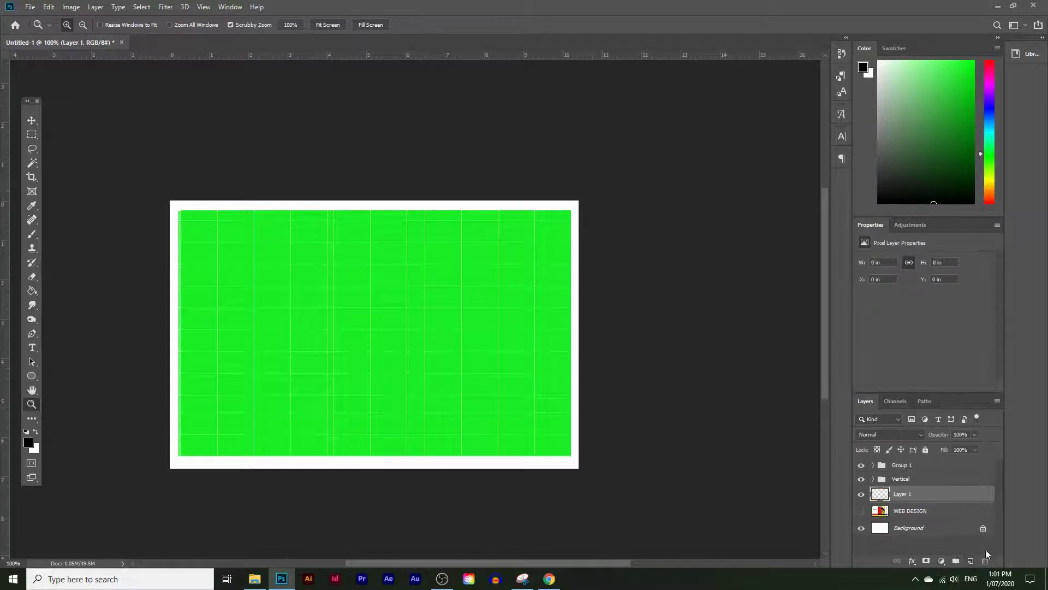
click(32, 291)
click(382, 332)
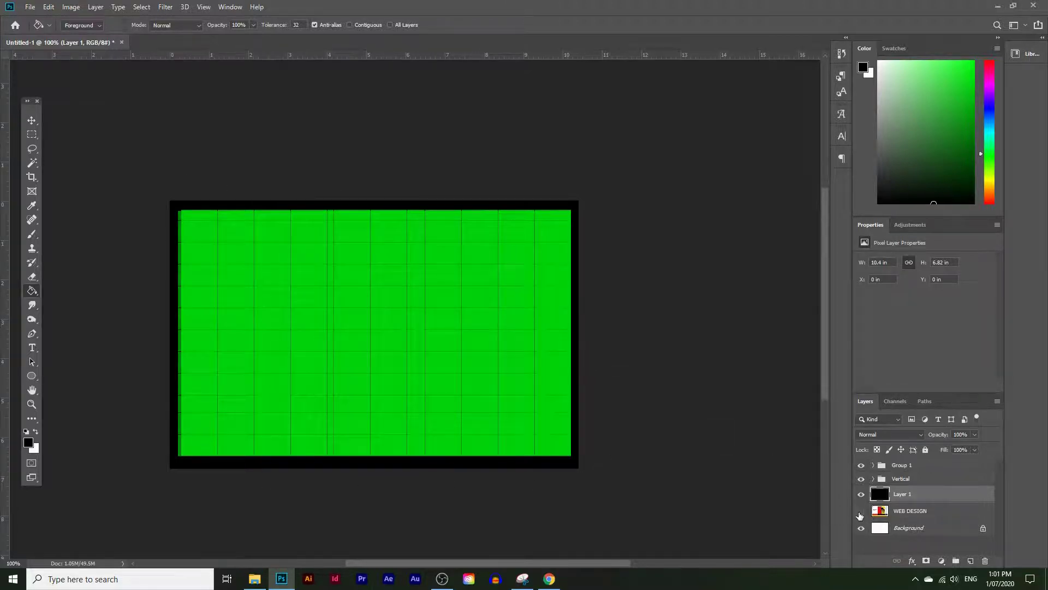
drag(909, 512, 901, 467)
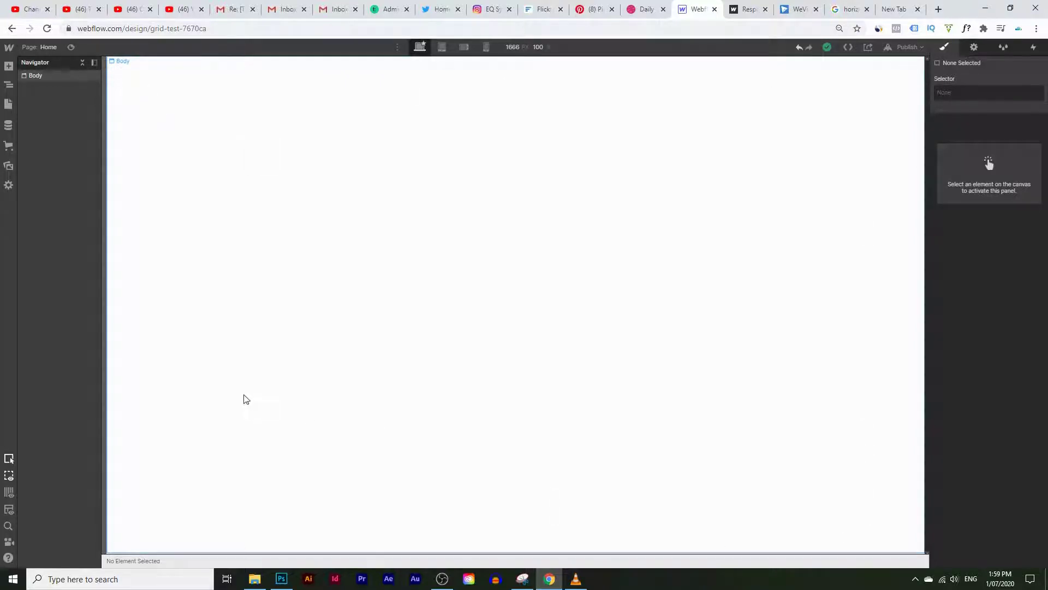
In the Webflow Designer, add a Section to the page body and set its minimum height to 100 VH
click(9, 67)
drag(40, 142, 482, 238)
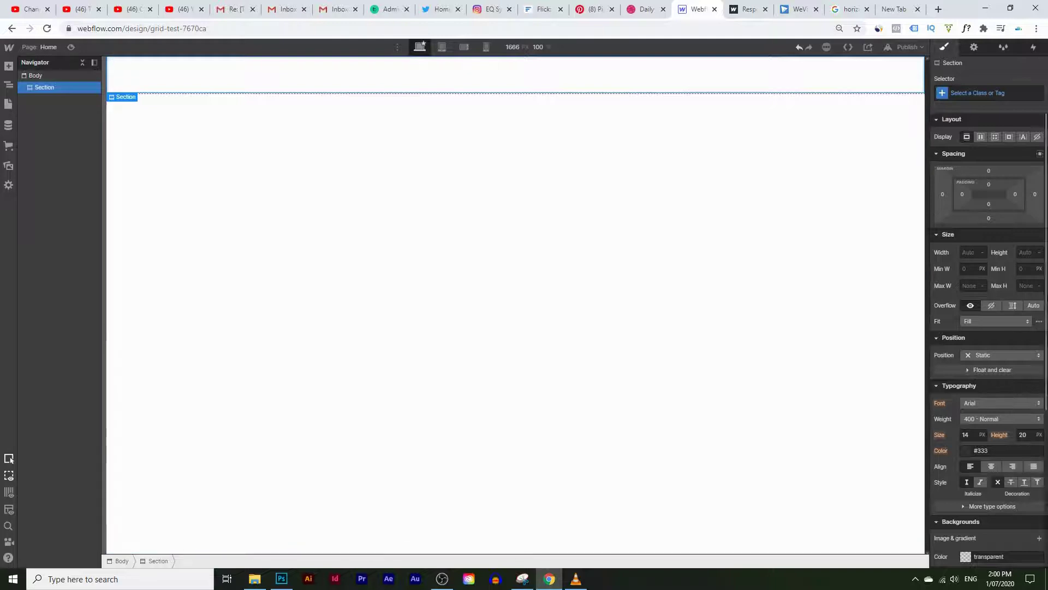
click(1029, 269)
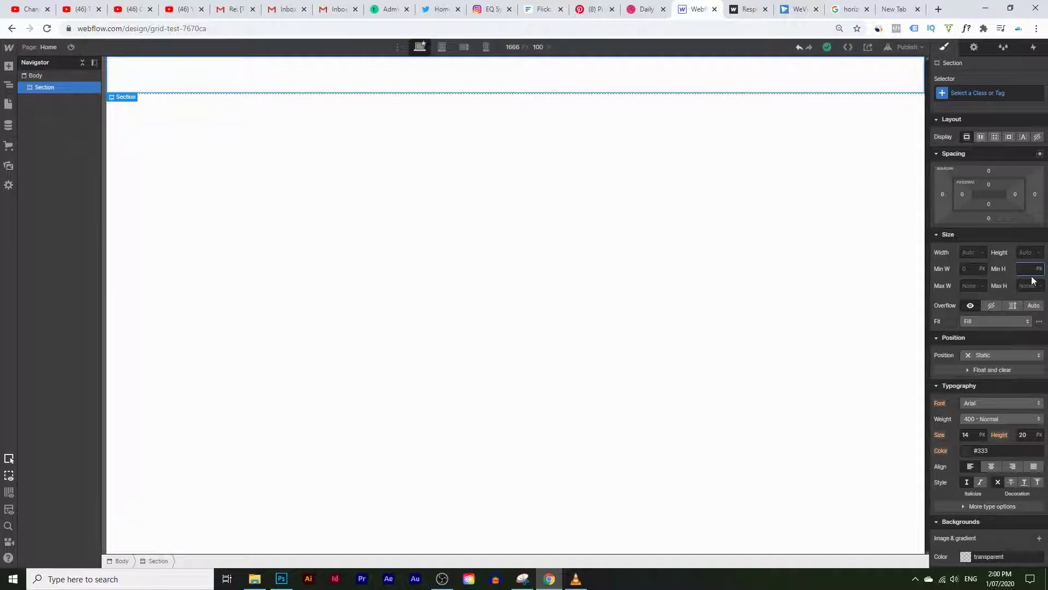
text(00vh)
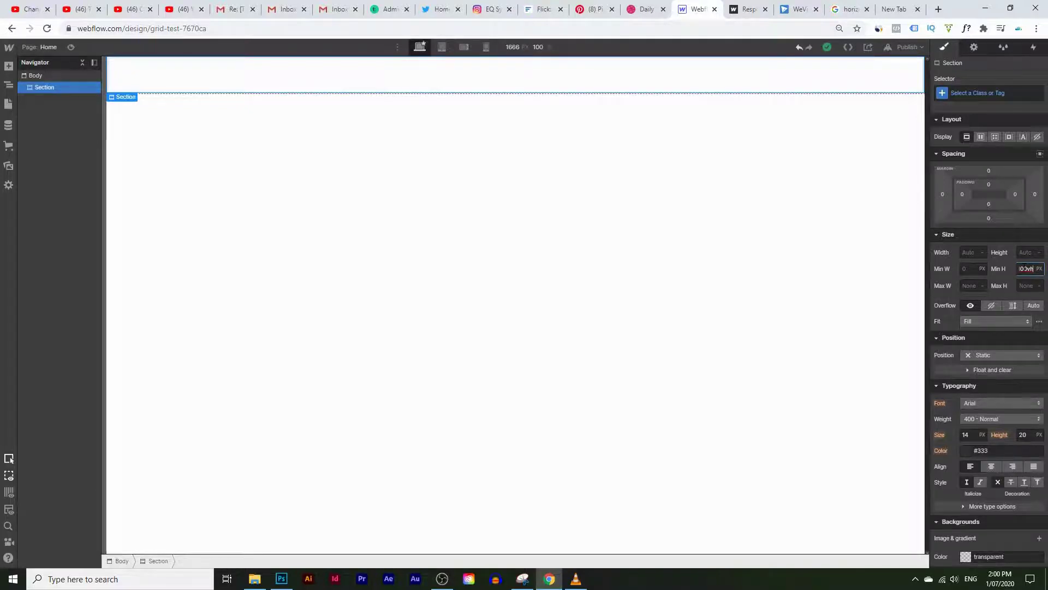
key(Return)
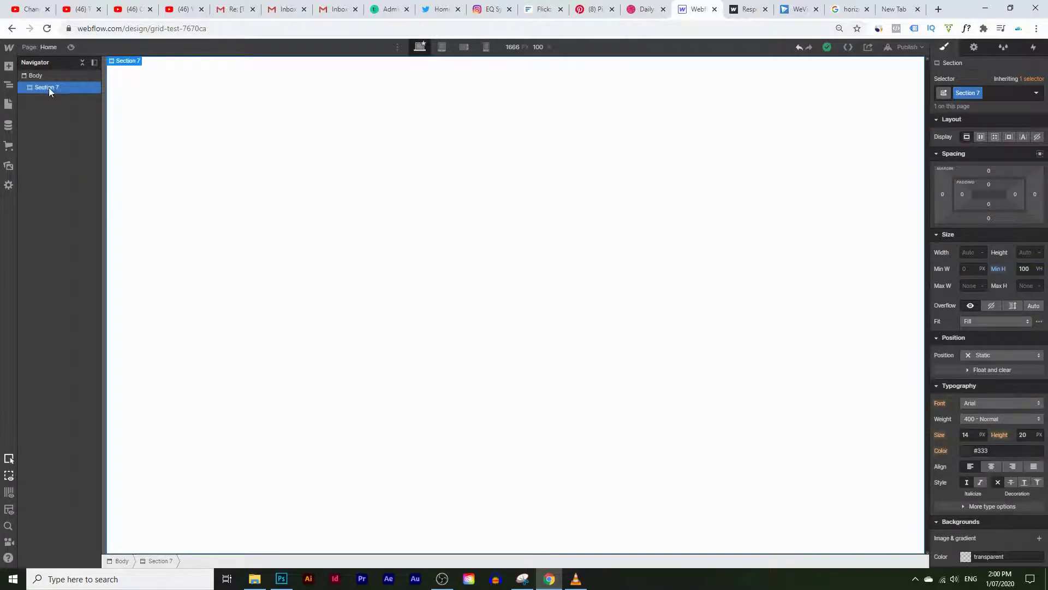
Lay out the section as a grid with 0 px column and row gaps, checking the green reference grid in Photoshop along the way
click(994, 136)
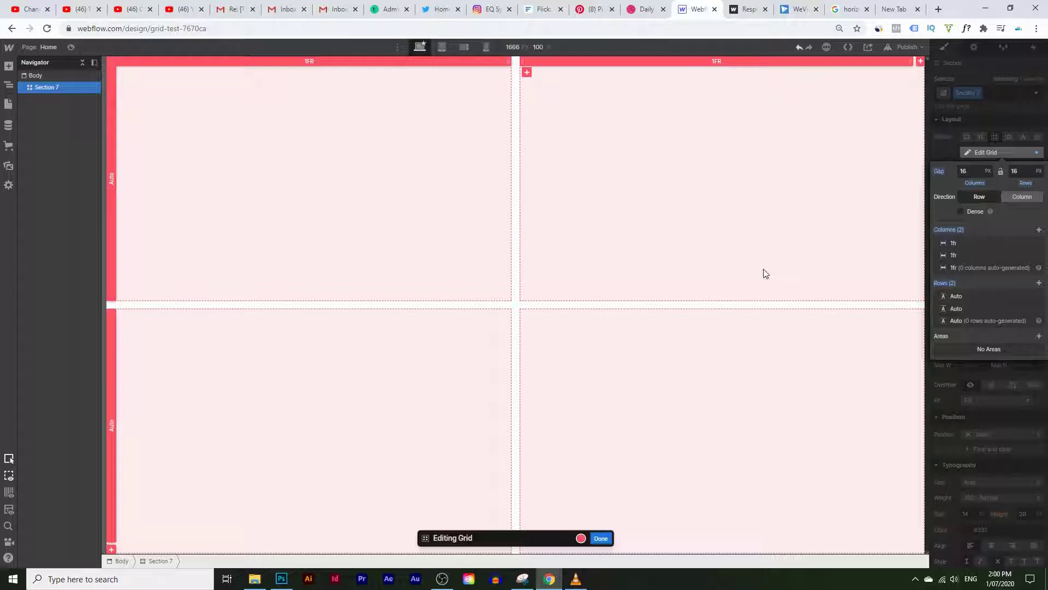
click(281, 578)
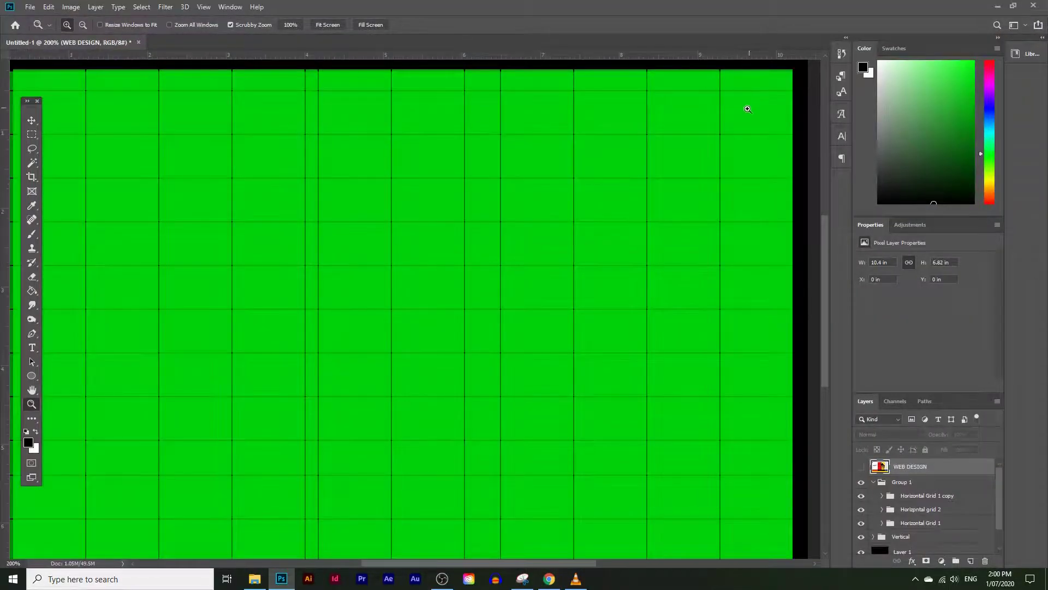
scroll(671, 252, up, 2)
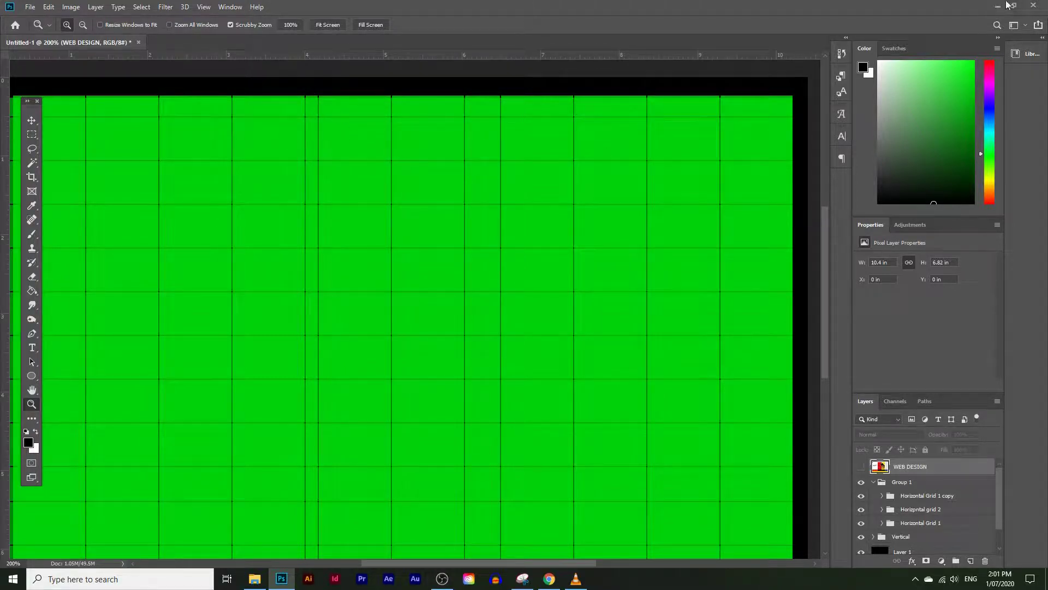
click(997, 5)
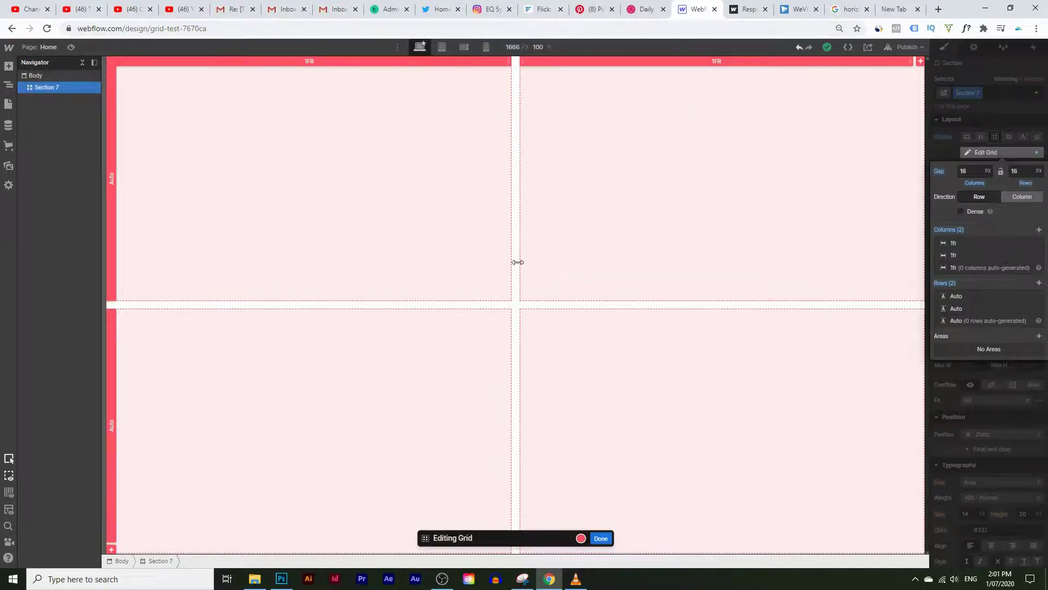
drag(517, 260, 498, 260)
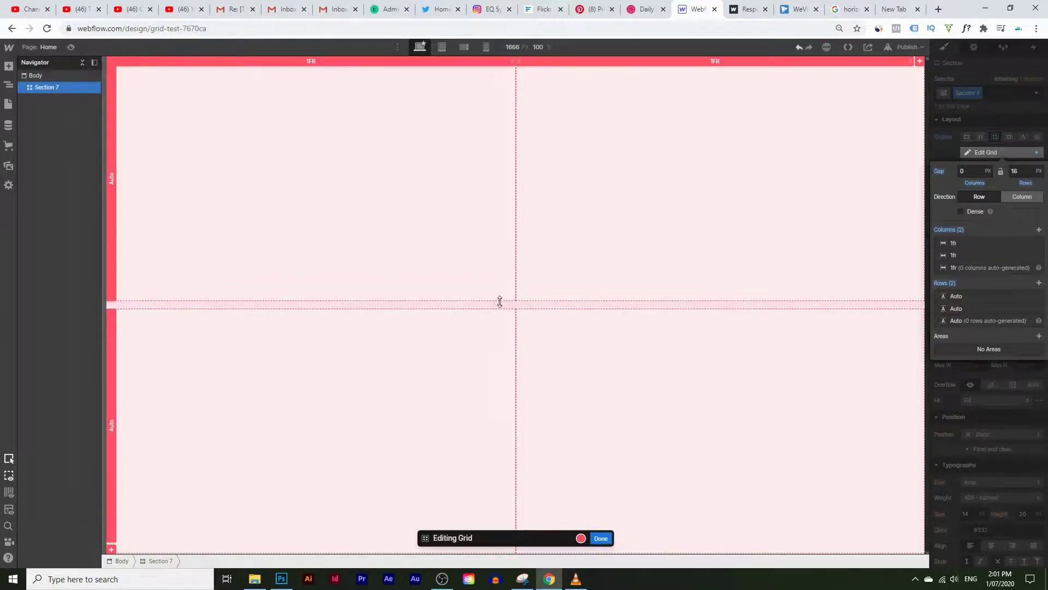
mouse_move(498, 304)
mouse_down()
mouse_move(499, 279)
mouse_move(510, 295)
mouse_up()
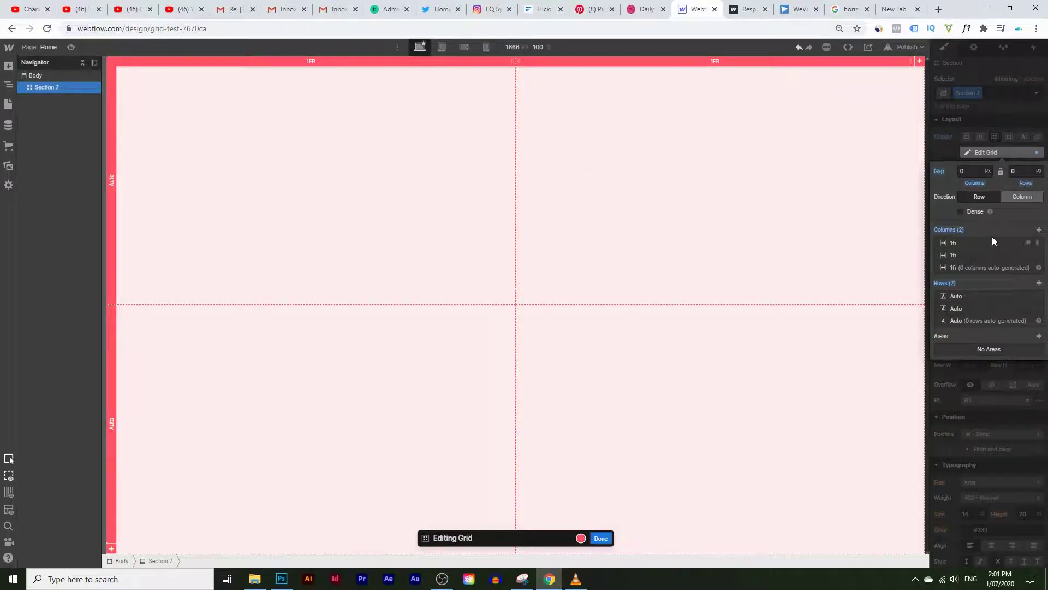
Add seven more 1fr columns to the section's grid, bringing it to nine columns
click(1027, 244)
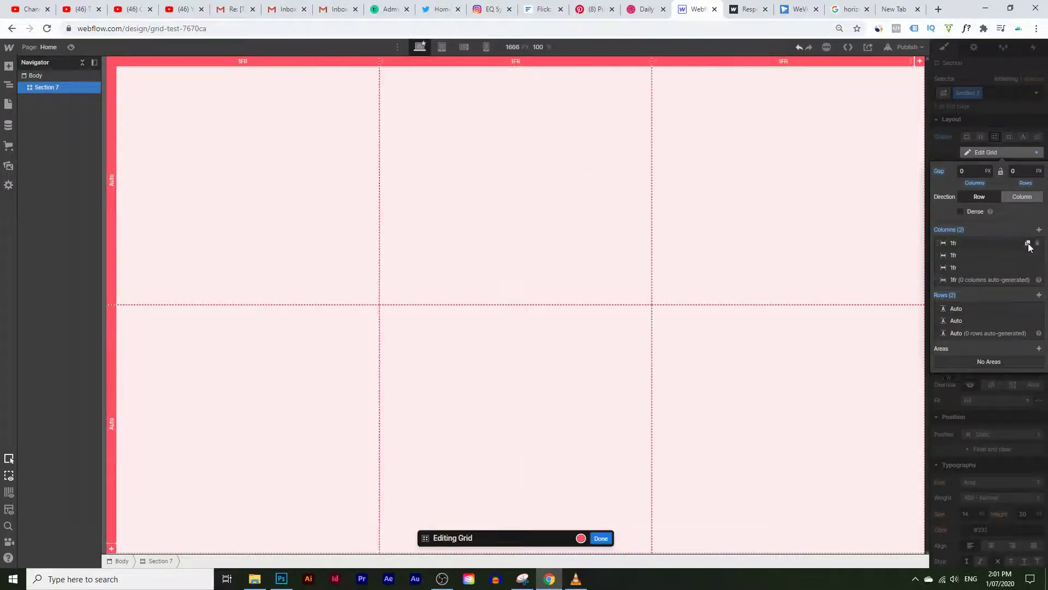
click(1028, 243)
click(1028, 244)
click(1027, 243)
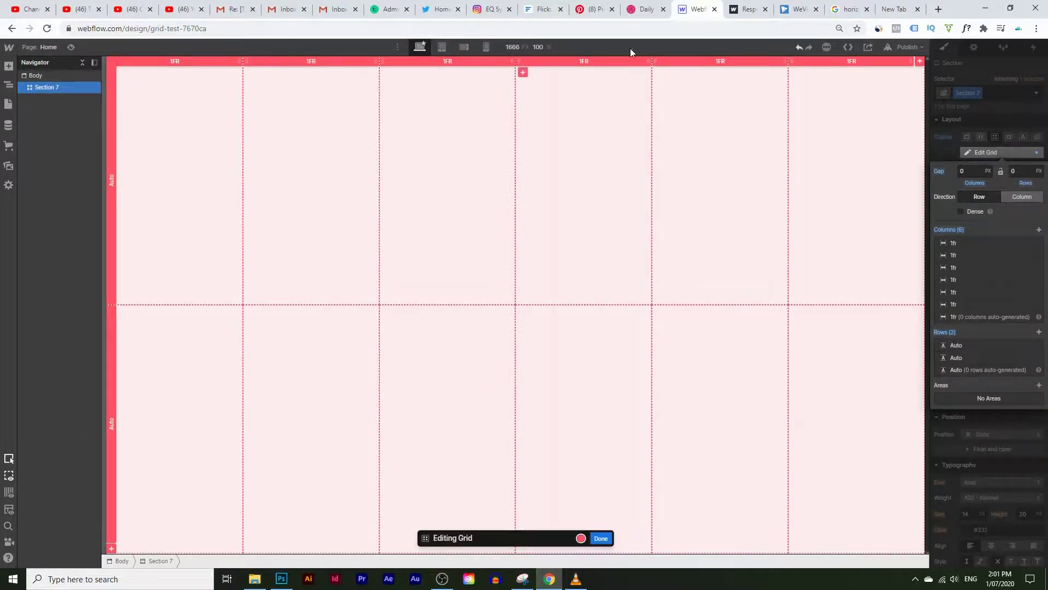
click(1039, 230)
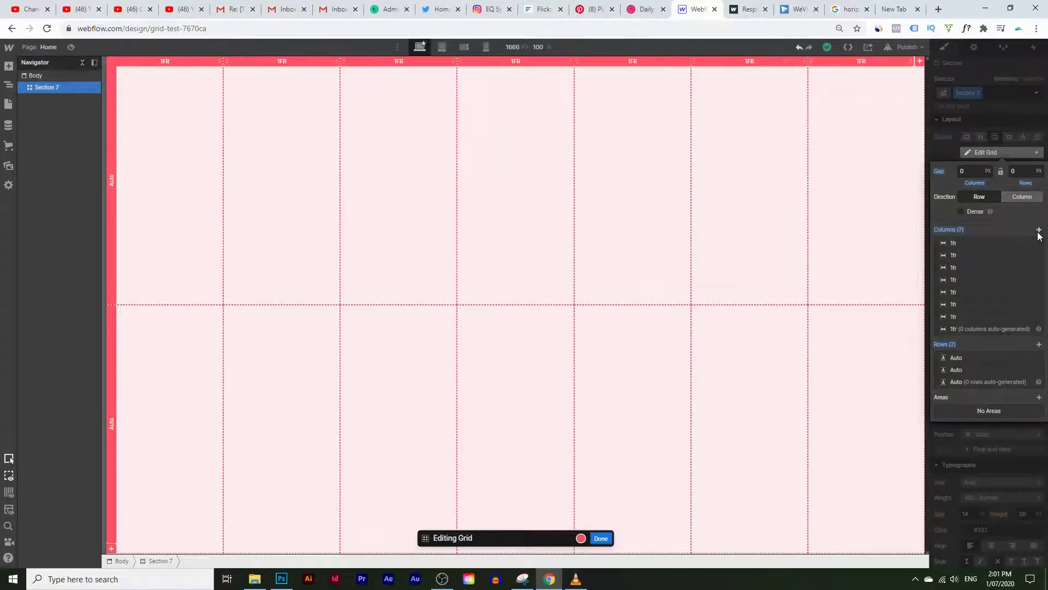
click(1039, 230)
click(1039, 230)
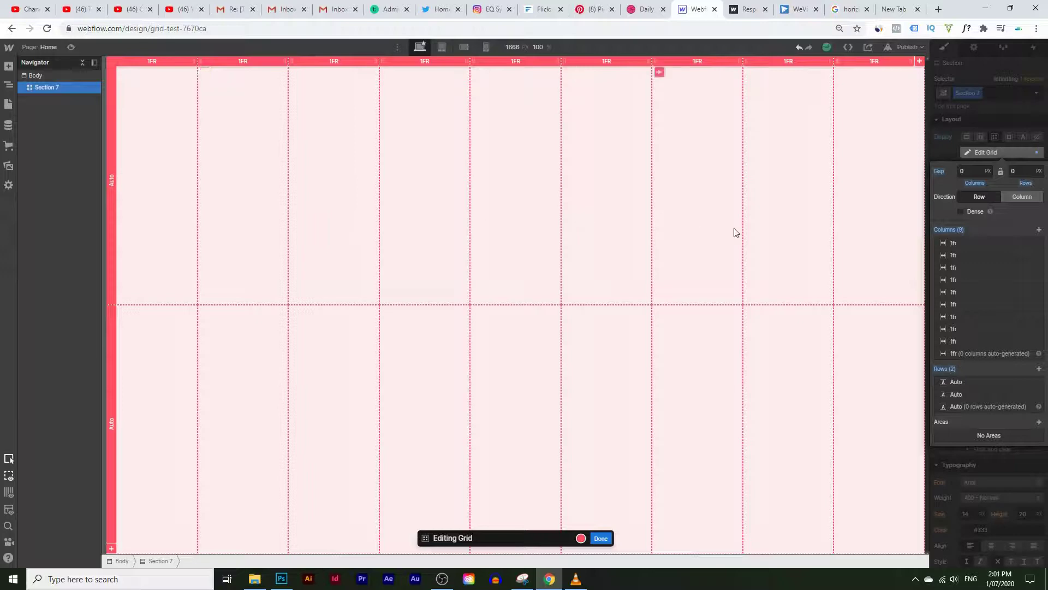
Compare the columns with the green reference grid in Photoshop and add two more 1fr columns in Webflow, for eleven columns
click(287, 580)
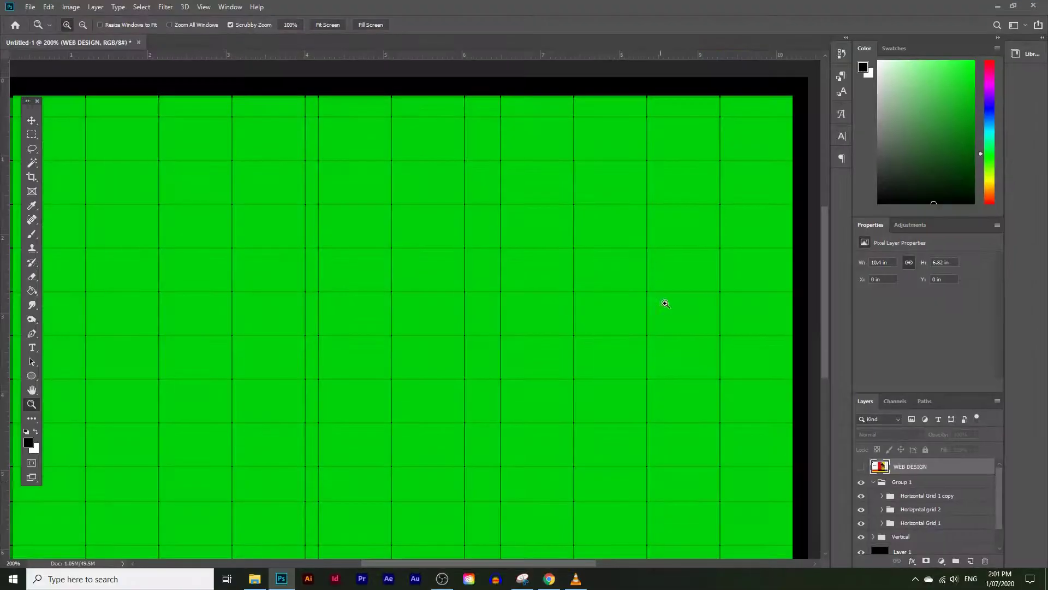
drag(594, 564, 601, 561)
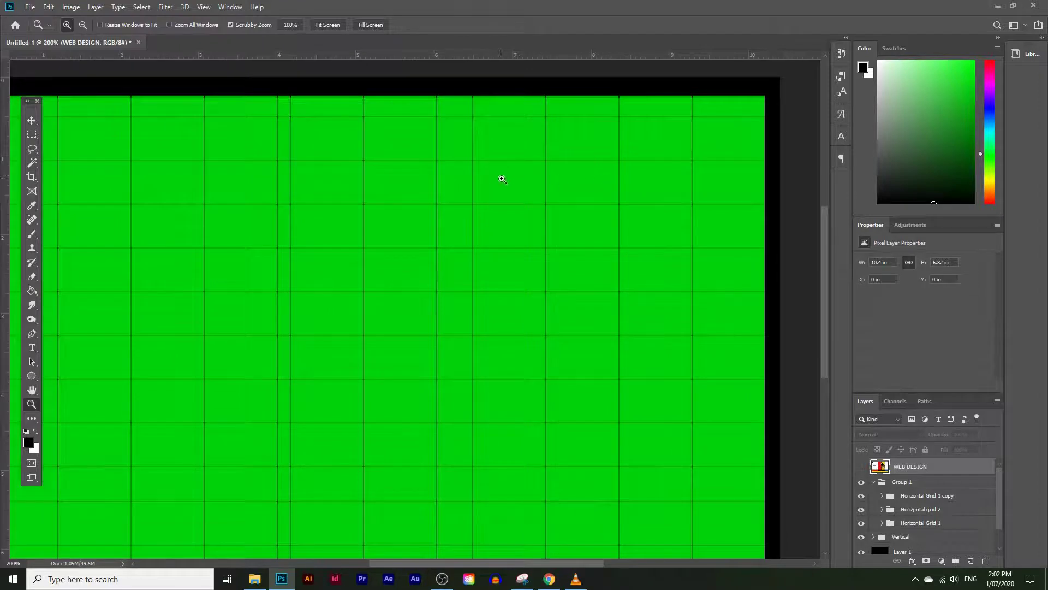
drag(429, 563, 409, 561)
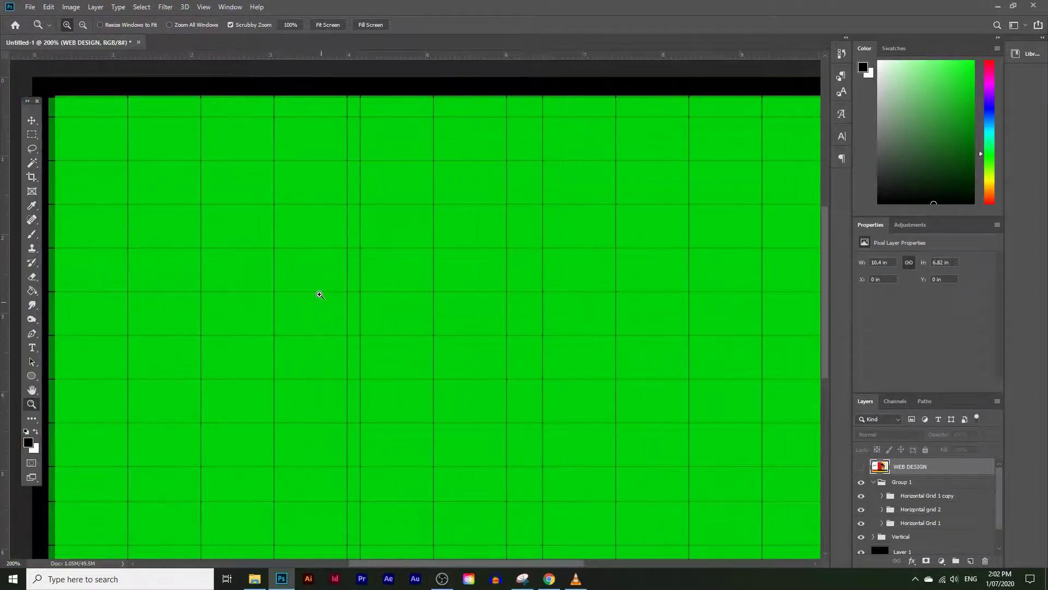
click(992, 5)
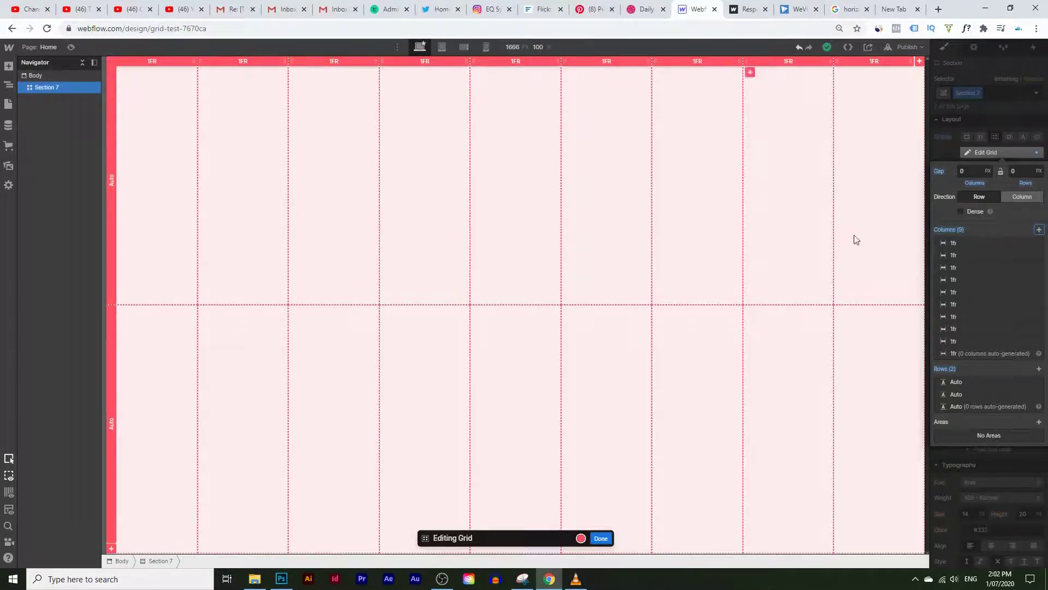
click(1029, 243)
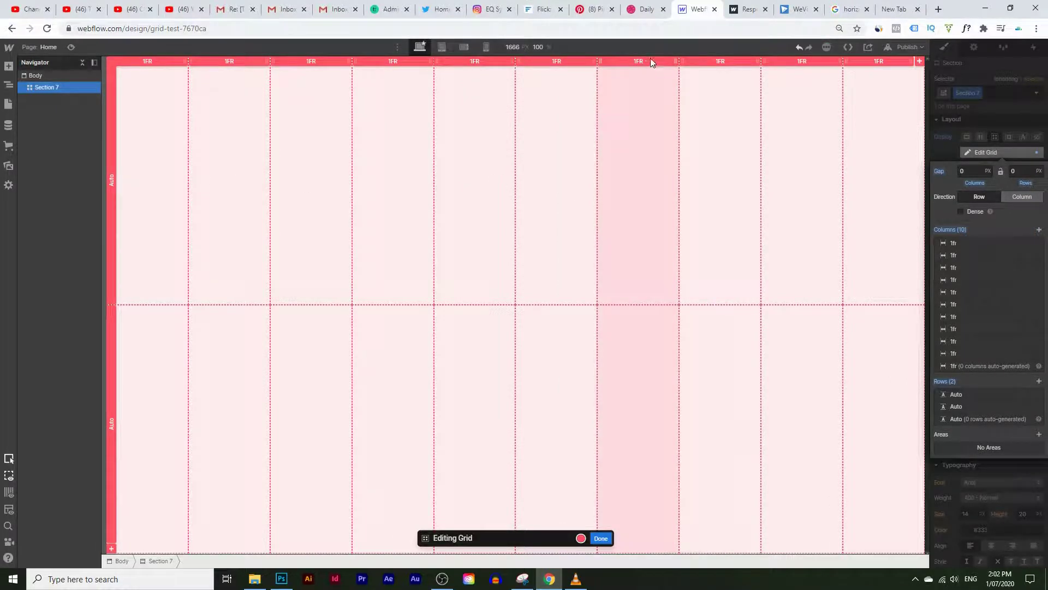
click(281, 579)
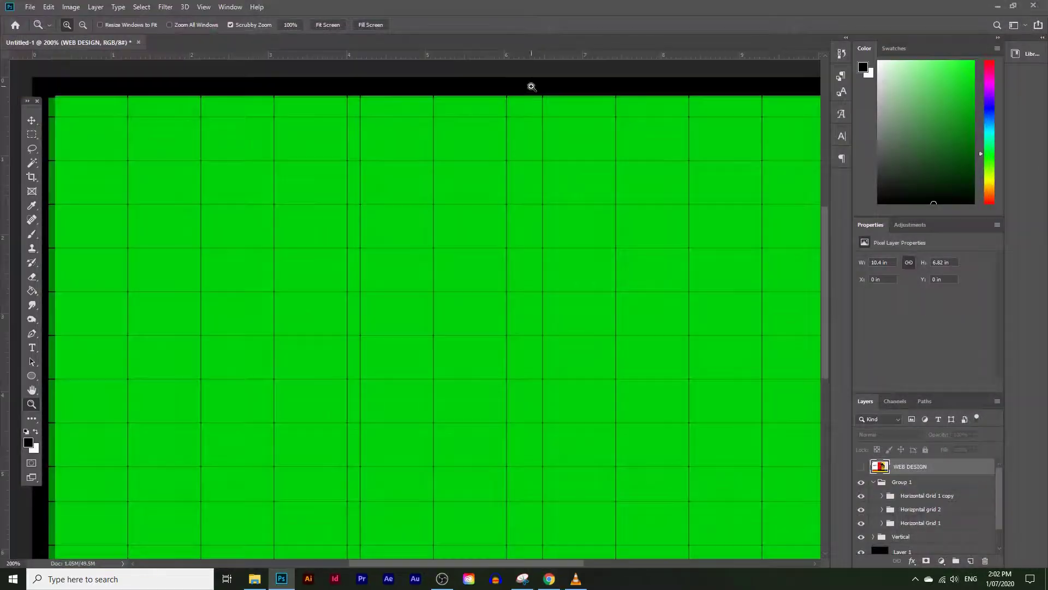
click(997, 6)
click(1027, 243)
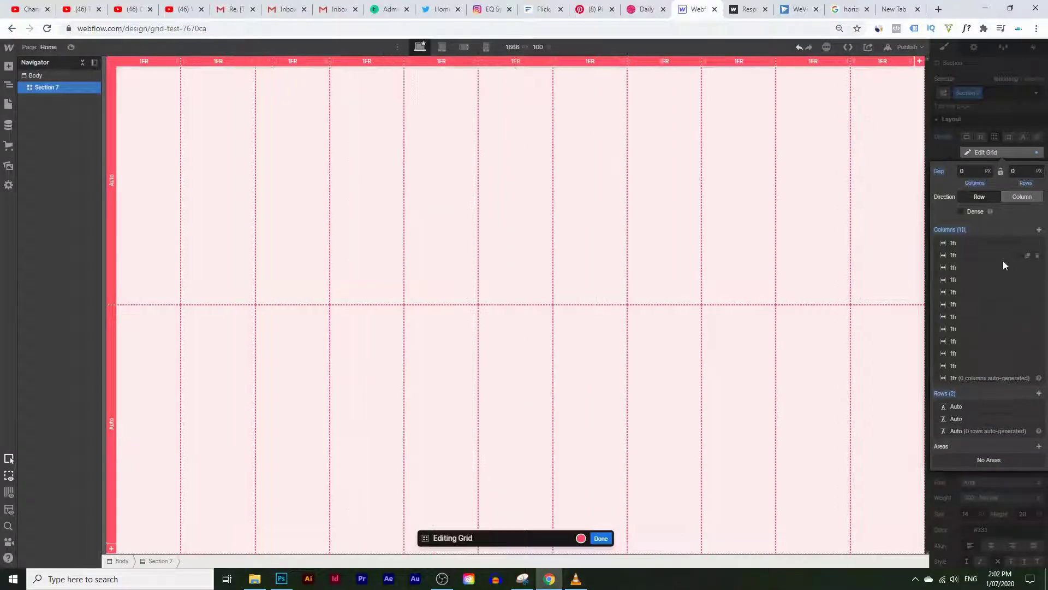
Set the last column's width to 0.5fr, check the Photoshop reference grid, and move that column to seventh place in the order
click(953, 366)
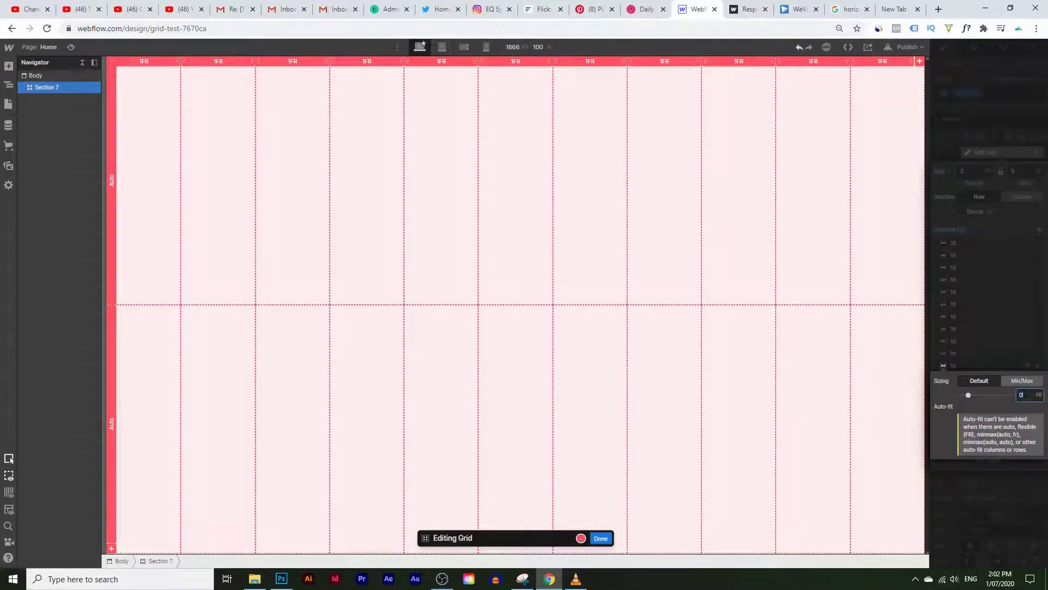
key(Return)
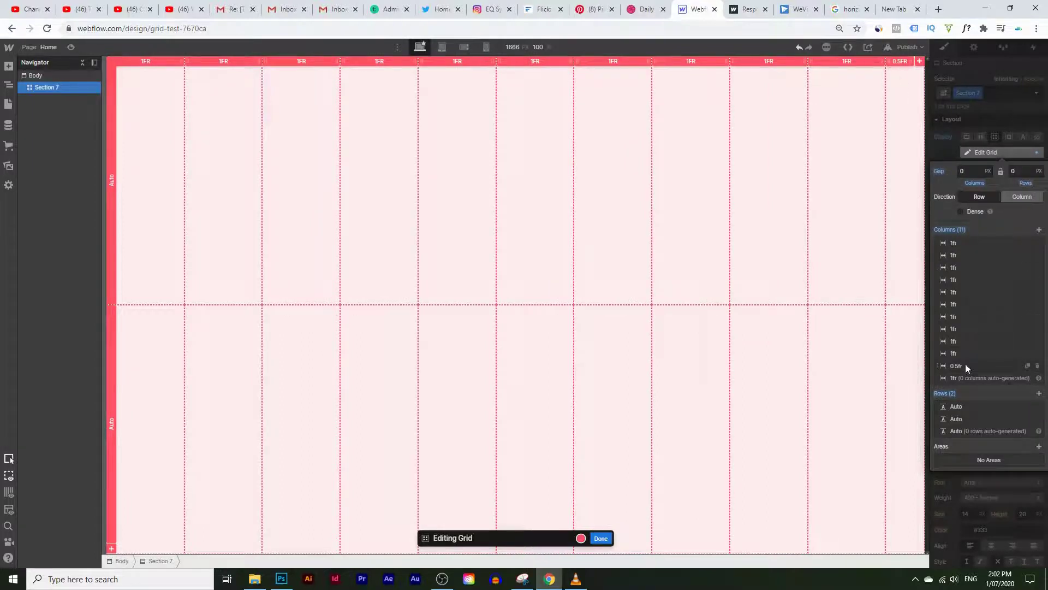
click(280, 578)
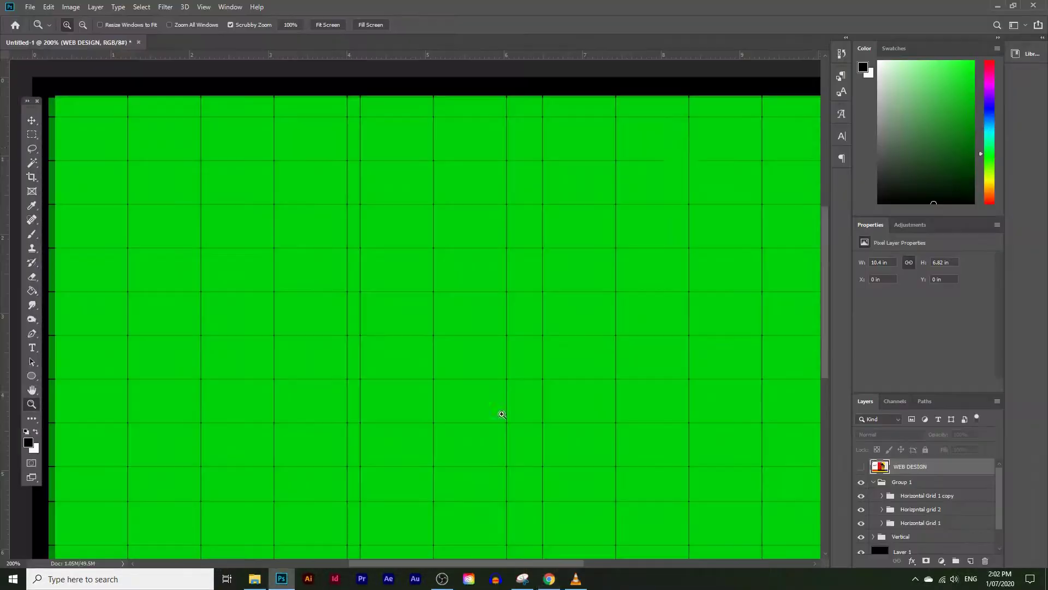
scroll(601, 464, right, 3)
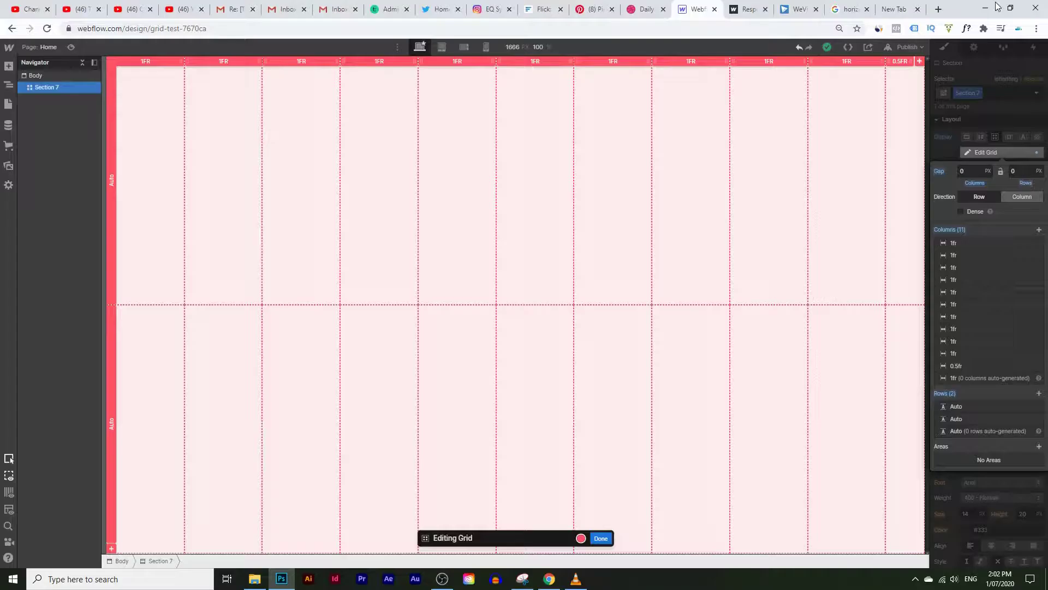
click(997, 5)
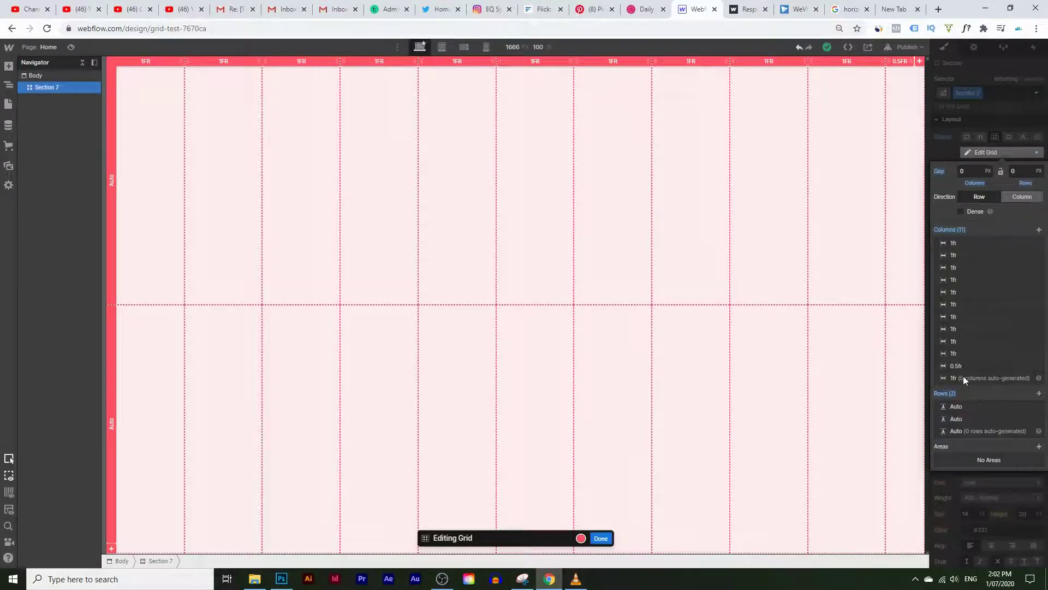
drag(964, 360, 968, 319)
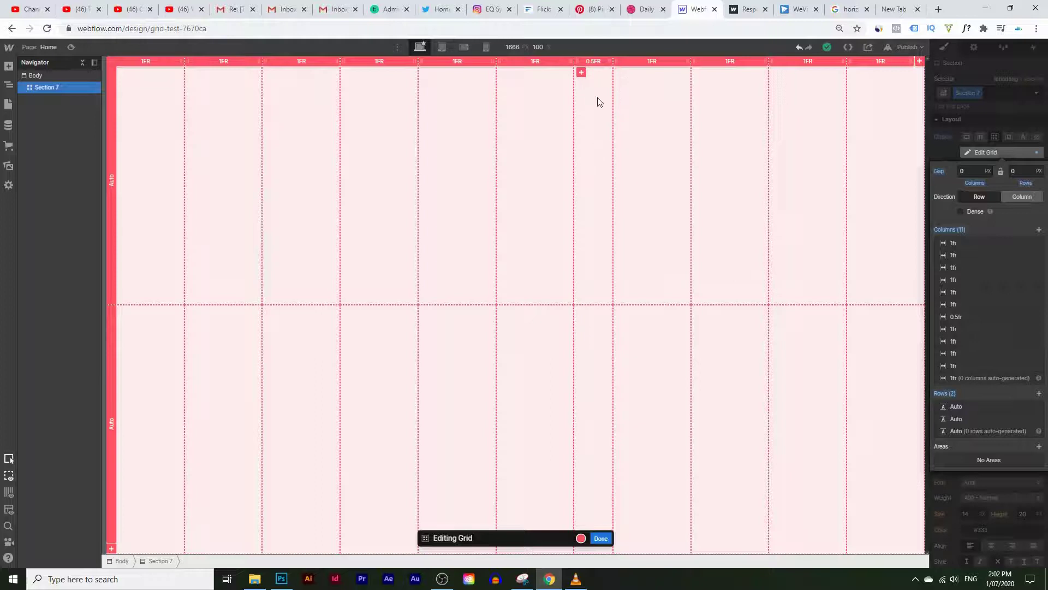
Add a twelfth column, set its width to 0.25fr, and move it to fifth place in the column order
click(1038, 230)
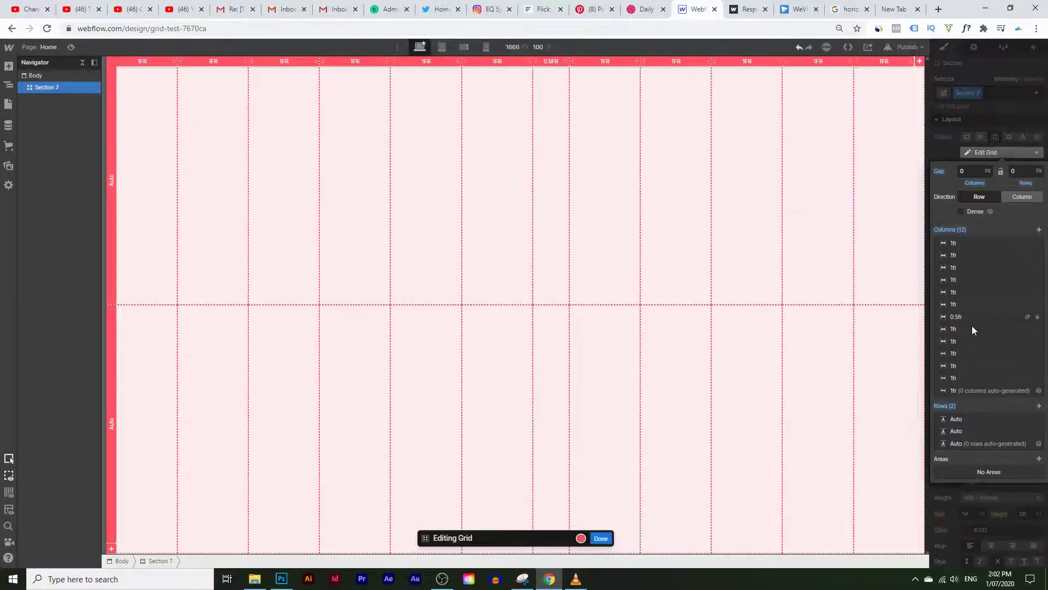
click(958, 377)
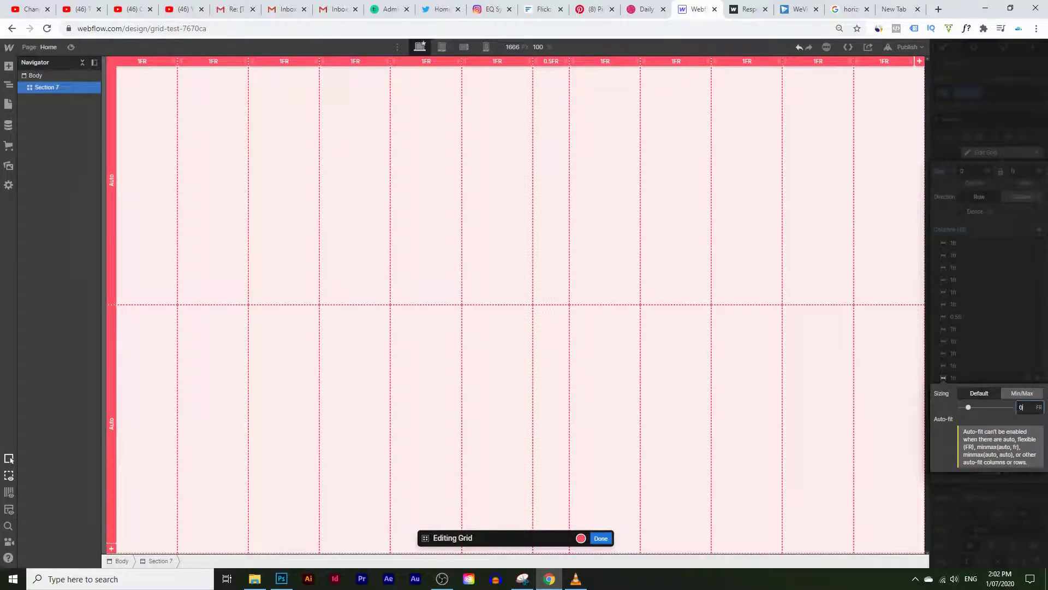
key(Return)
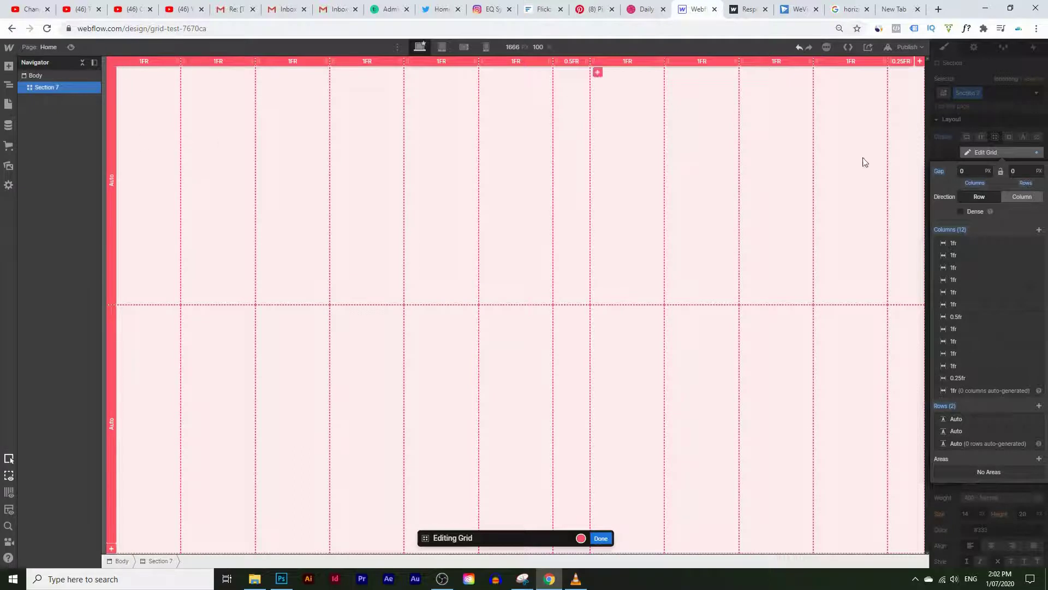
drag(980, 381, 960, 290)
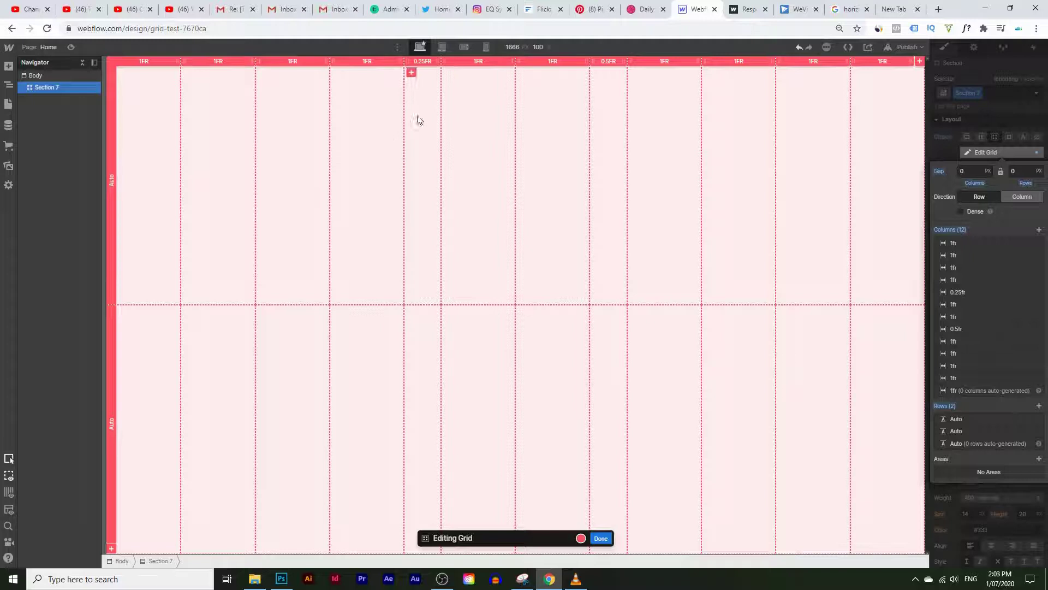
In Photoshop, hide the horizontal grid groups and examine all the vertical strips against the Webflow columns
click(281, 578)
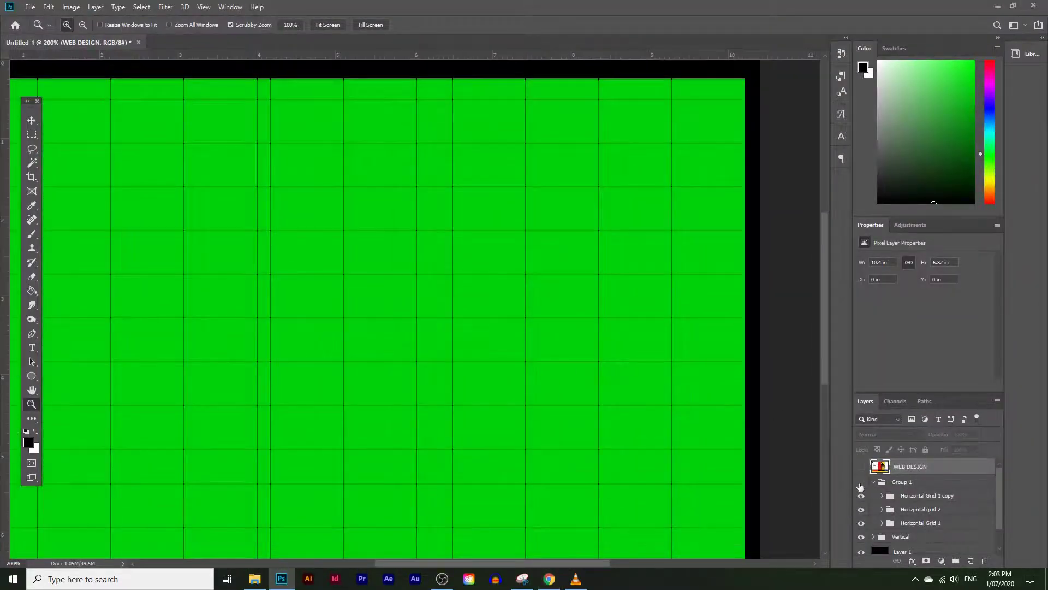
click(860, 483)
alt+click(336, 362)
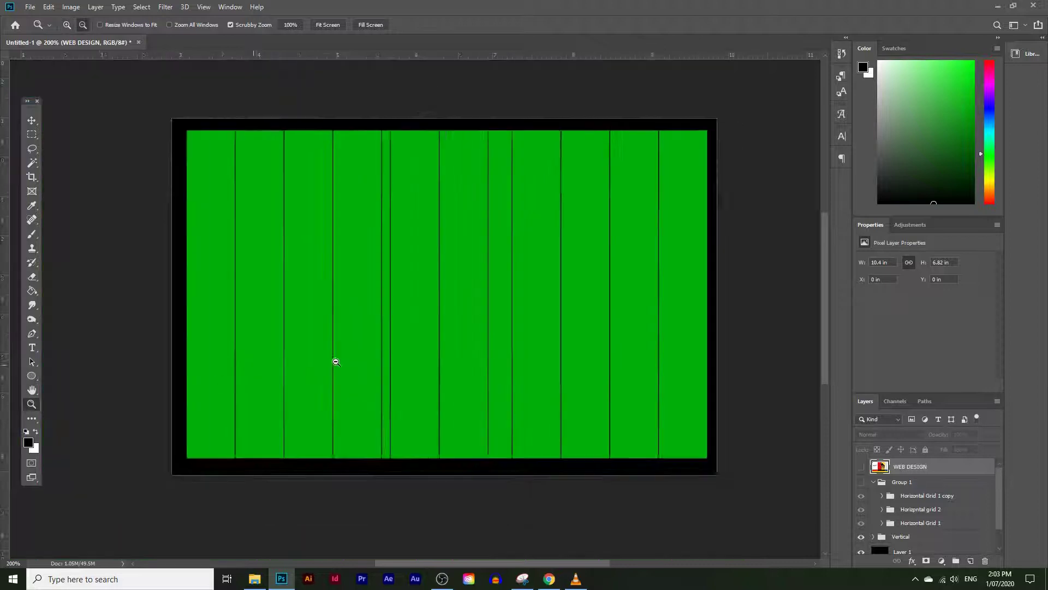
alt+click(336, 361)
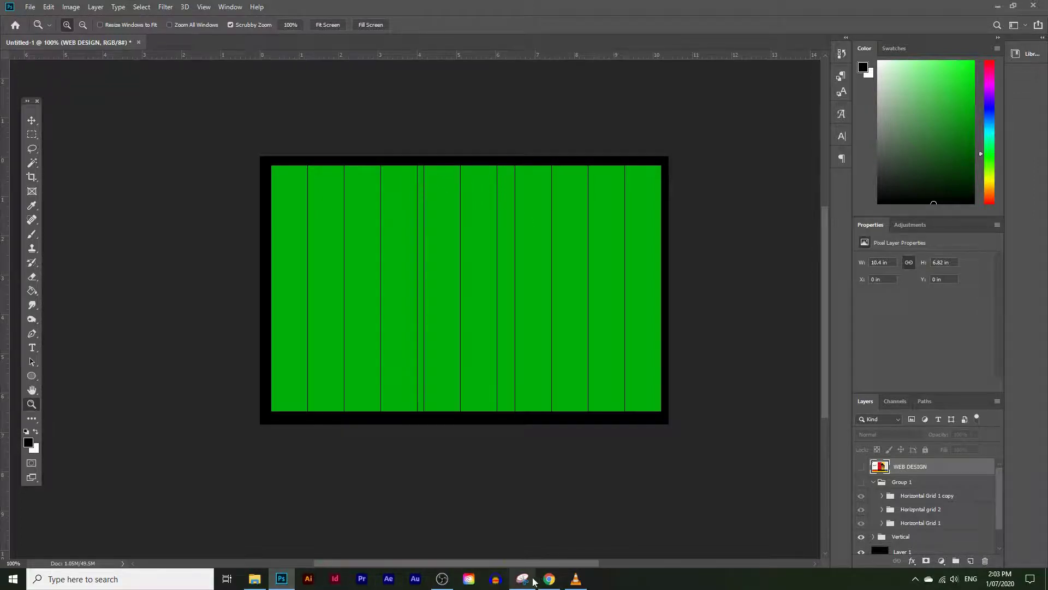
click(550, 578)
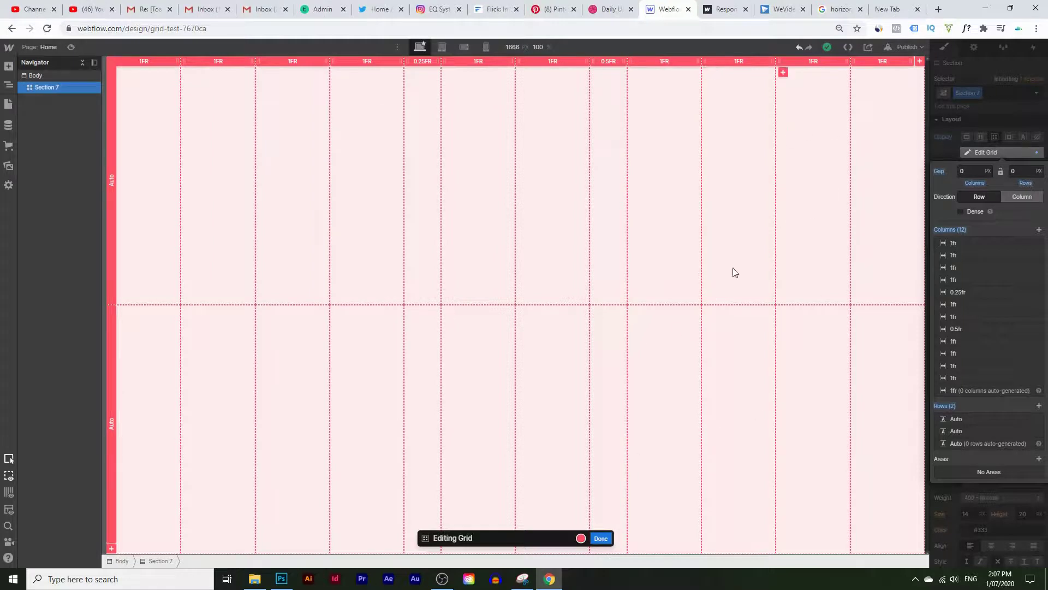
In Photoshop, hide the Vertical group and examine the number and heights of the horizontal strips for the grid rows
click(281, 578)
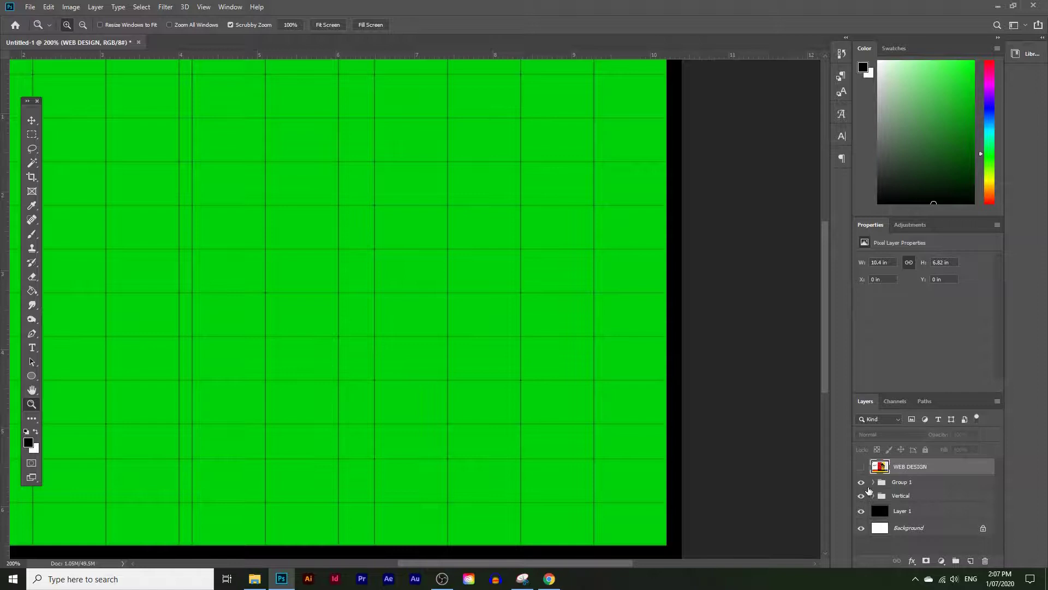
click(862, 483)
click(861, 482)
click(861, 496)
scroll(697, 482, down, 3)
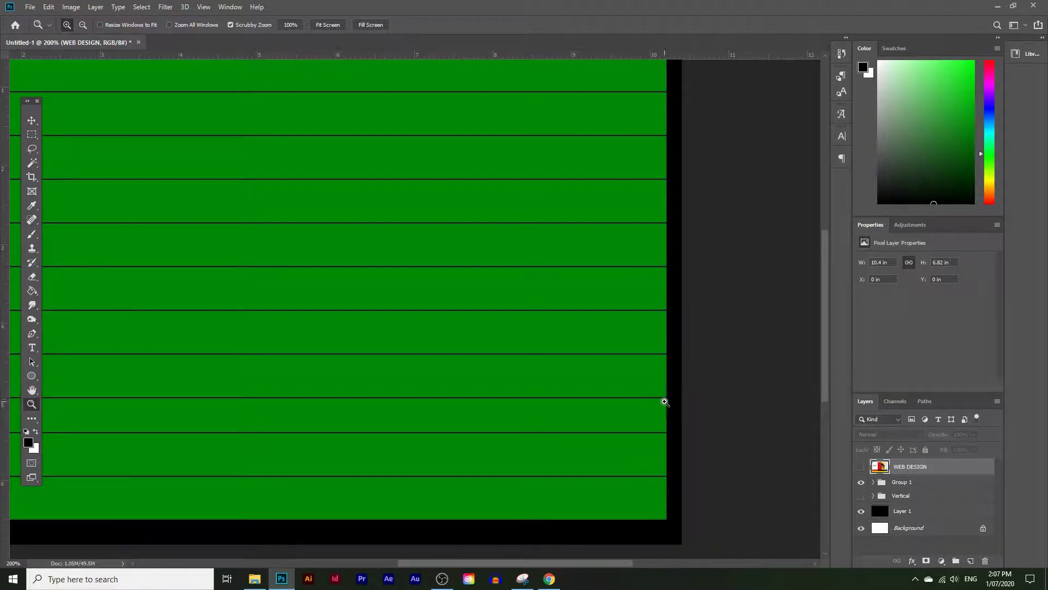
scroll(646, 440, up, 5)
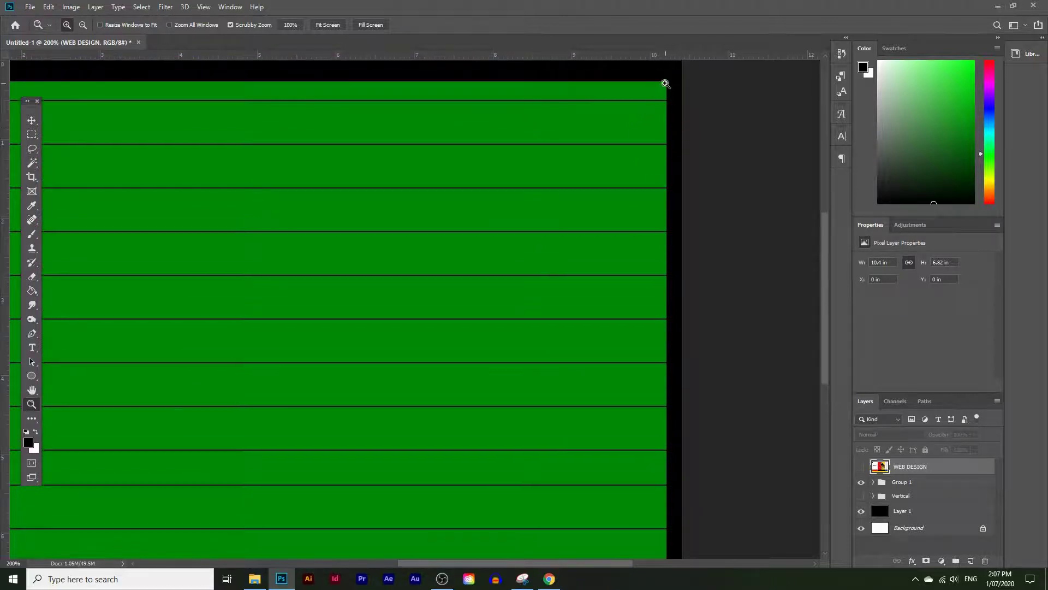
scroll(637, 360, down, 2)
scroll(638, 370, down, 3)
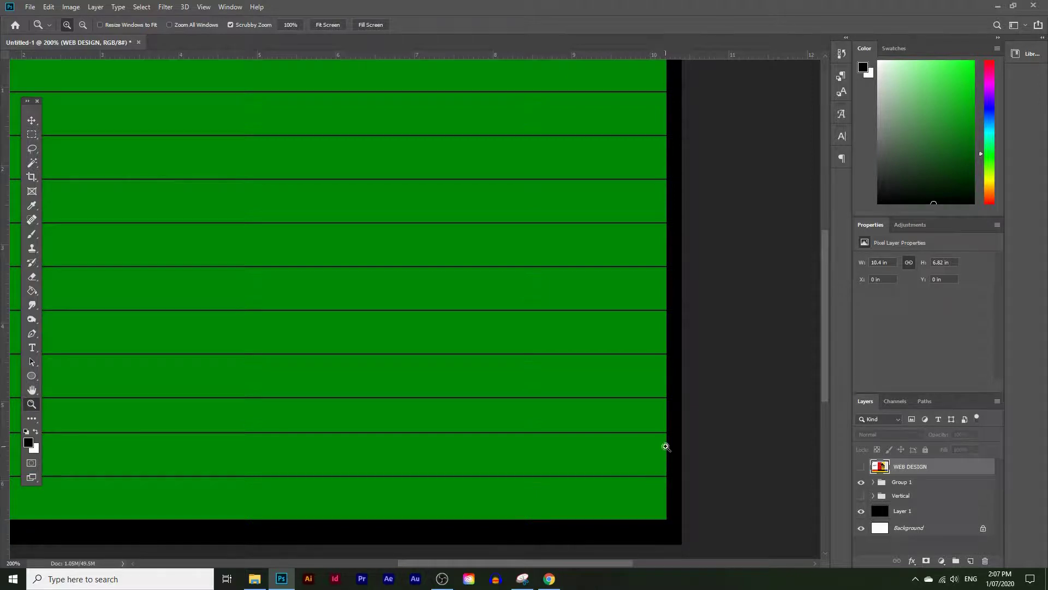
scroll(677, 426, up, 3)
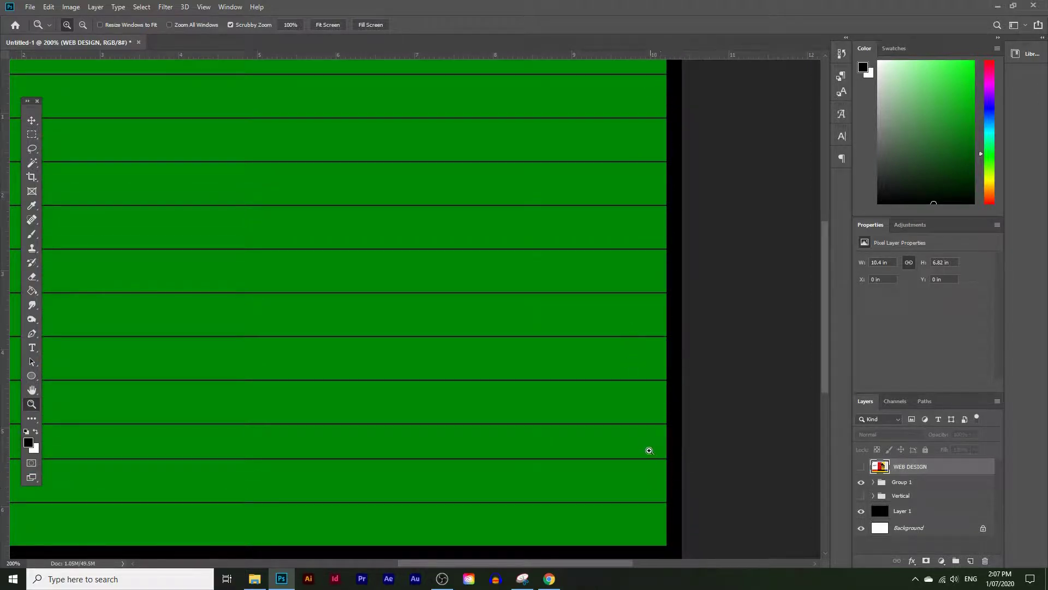
scroll(650, 450, up, 3)
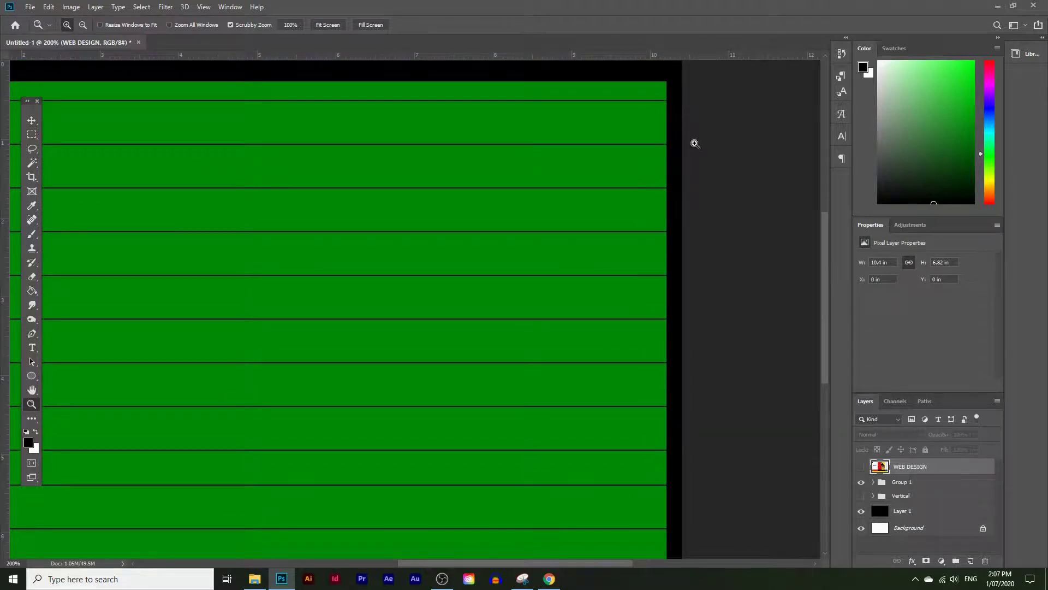
click(997, 5)
In Webflow, set the heights of both grid rows to 1fr
mouse_move(1021, 422)
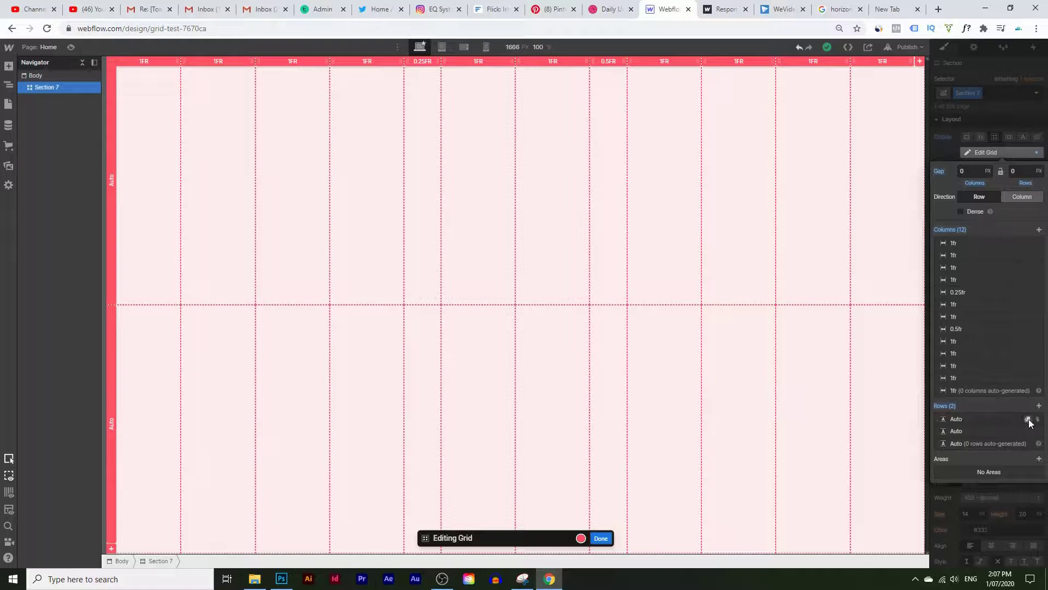
click(956, 419)
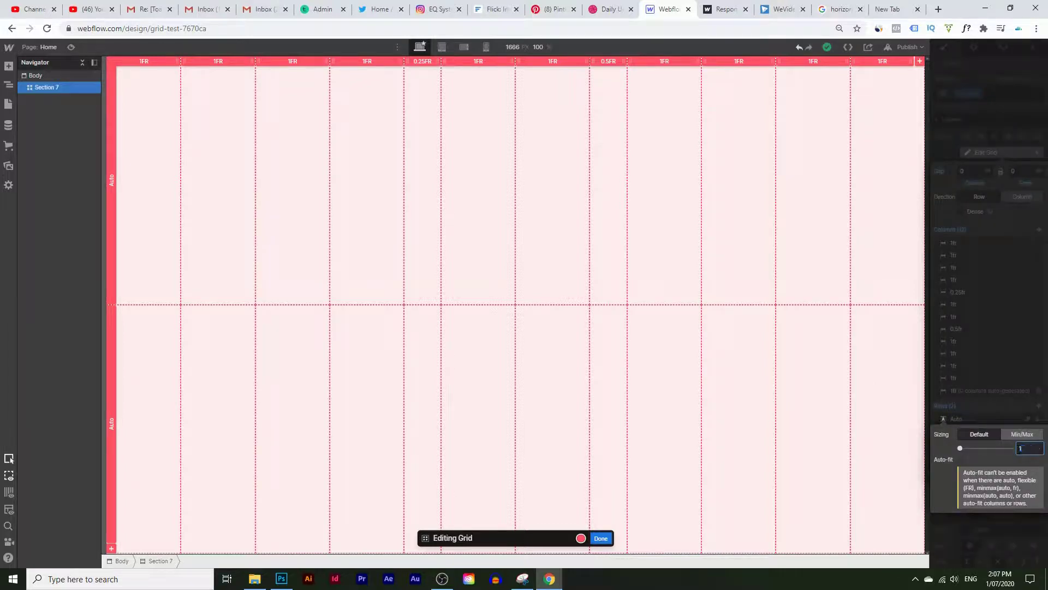
text(r)
key(Return)
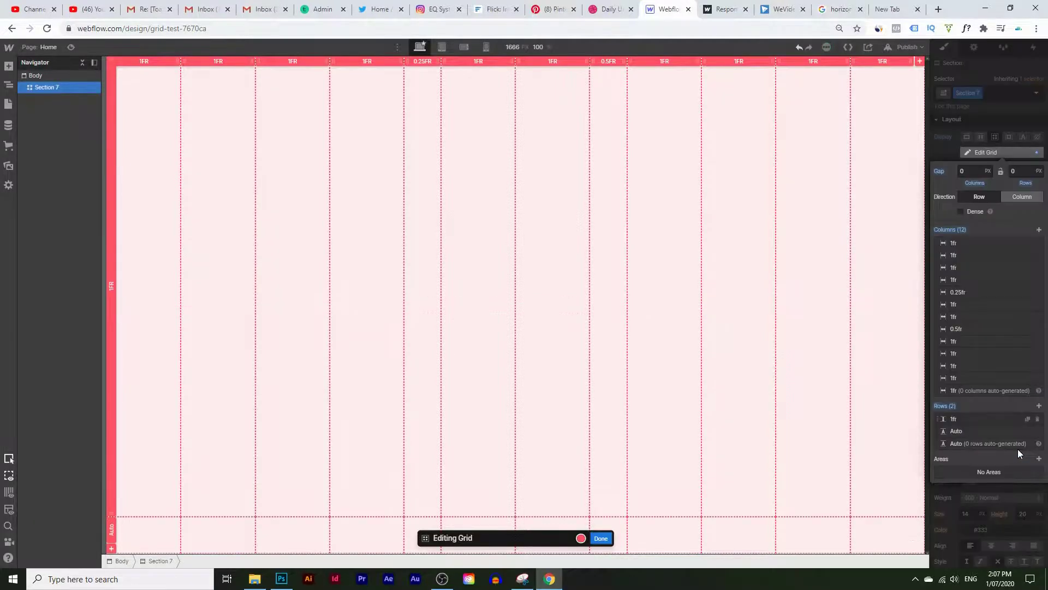
click(957, 431)
text(1fr)
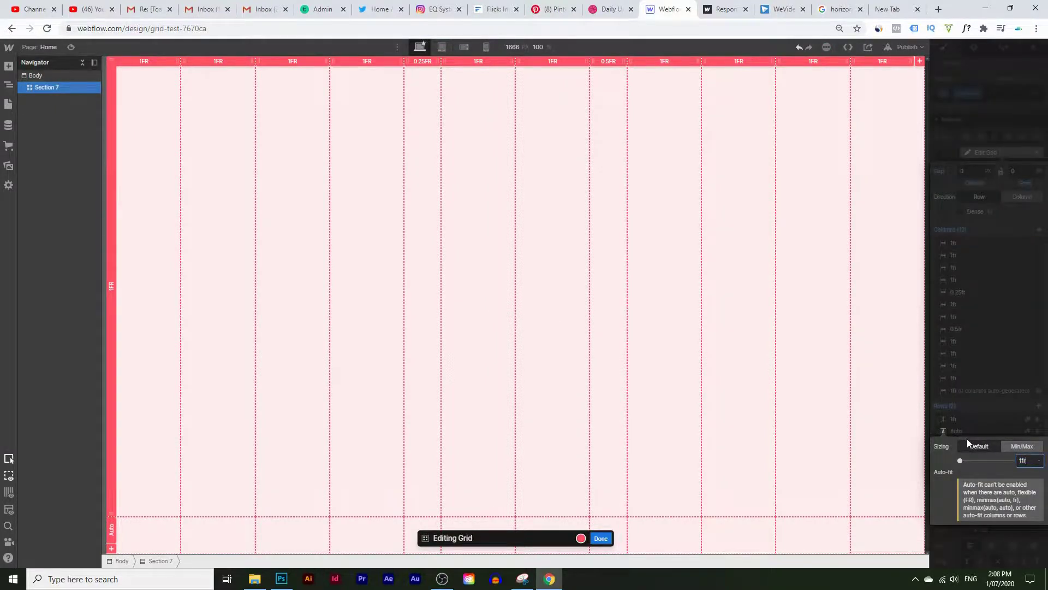
key(Return)
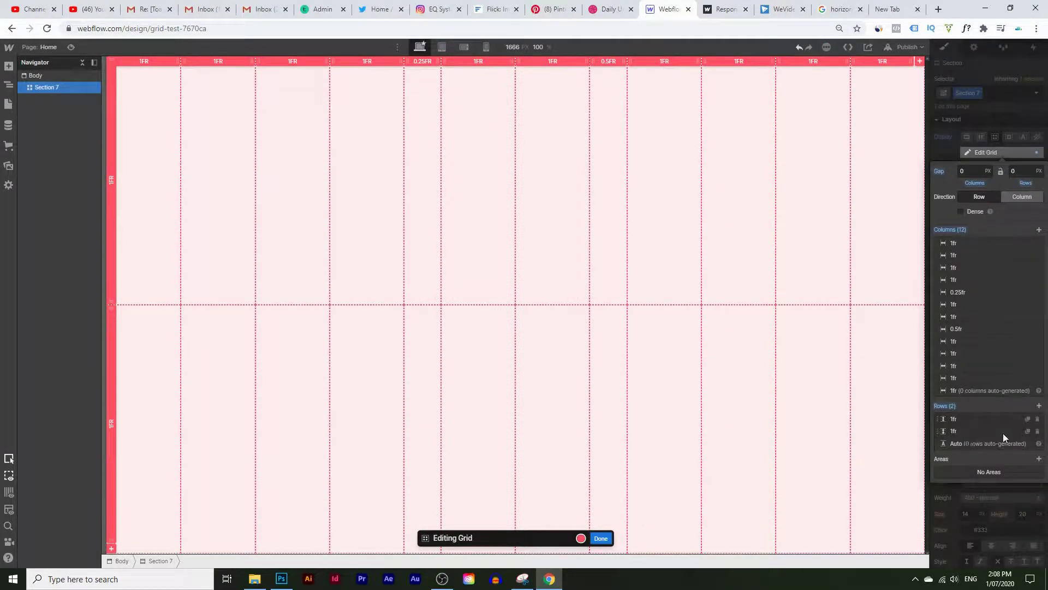
Duplicate the first 1fr row until the grid has seven rows
click(1028, 419)
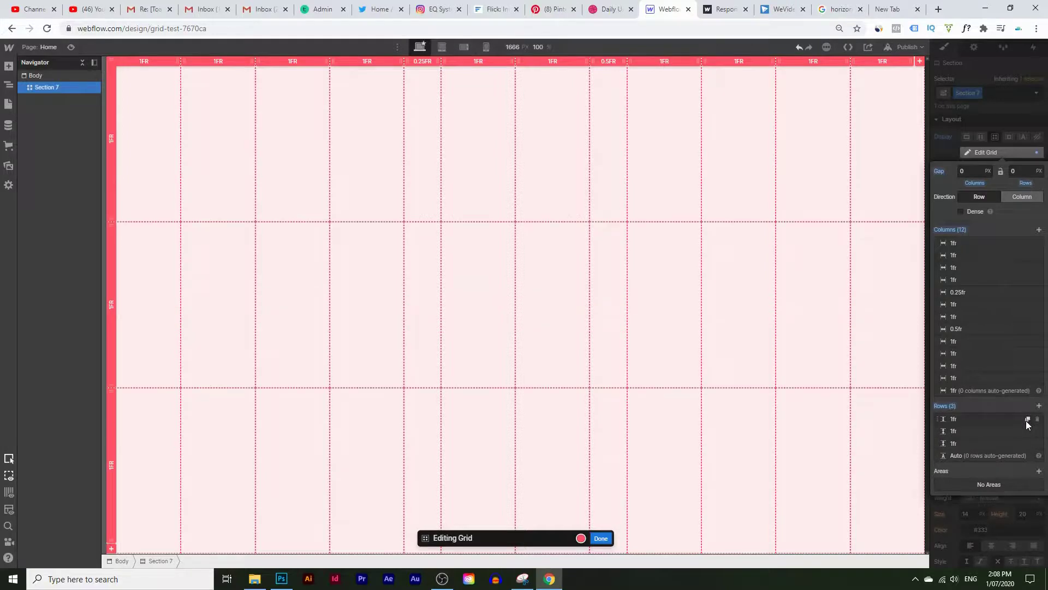
click(1027, 420)
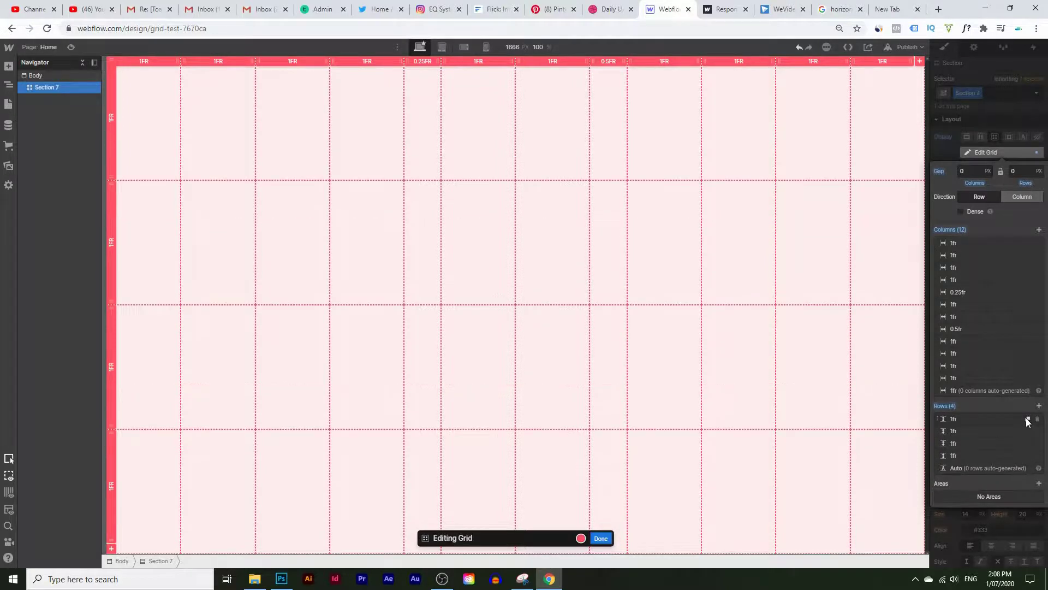
click(1027, 420)
click(1027, 419)
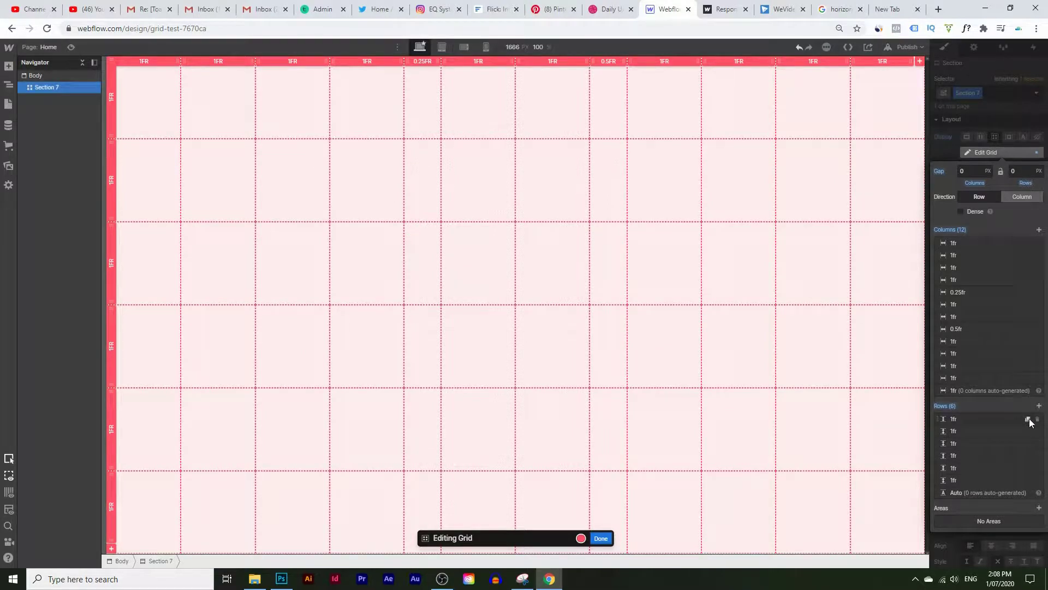
click(1029, 420)
Set the last row's height to 0.75fr and move it to fifth place in the row order
click(954, 492)
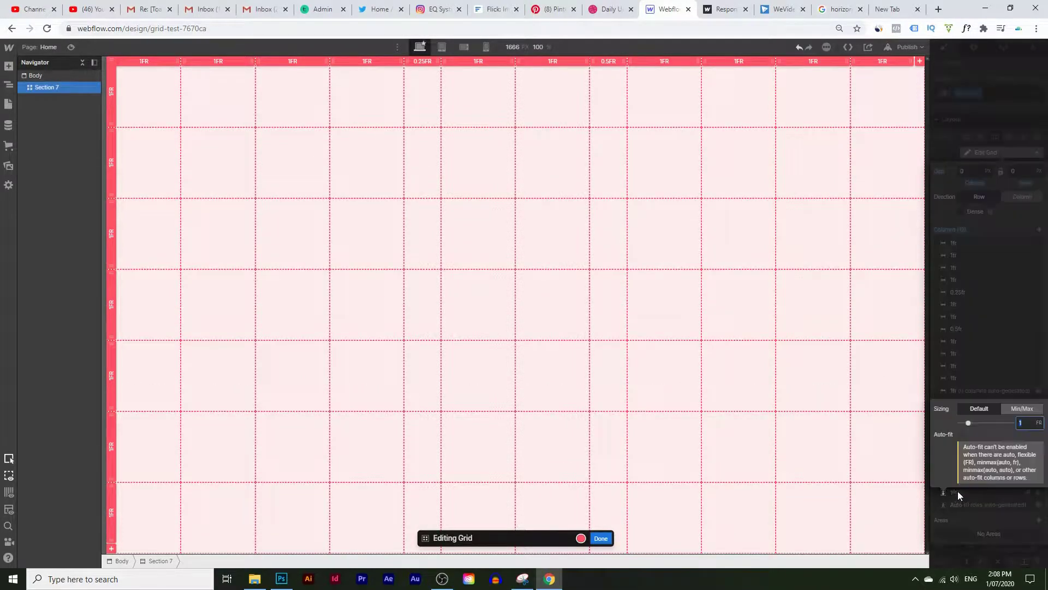
text(0.75)
key(Return)
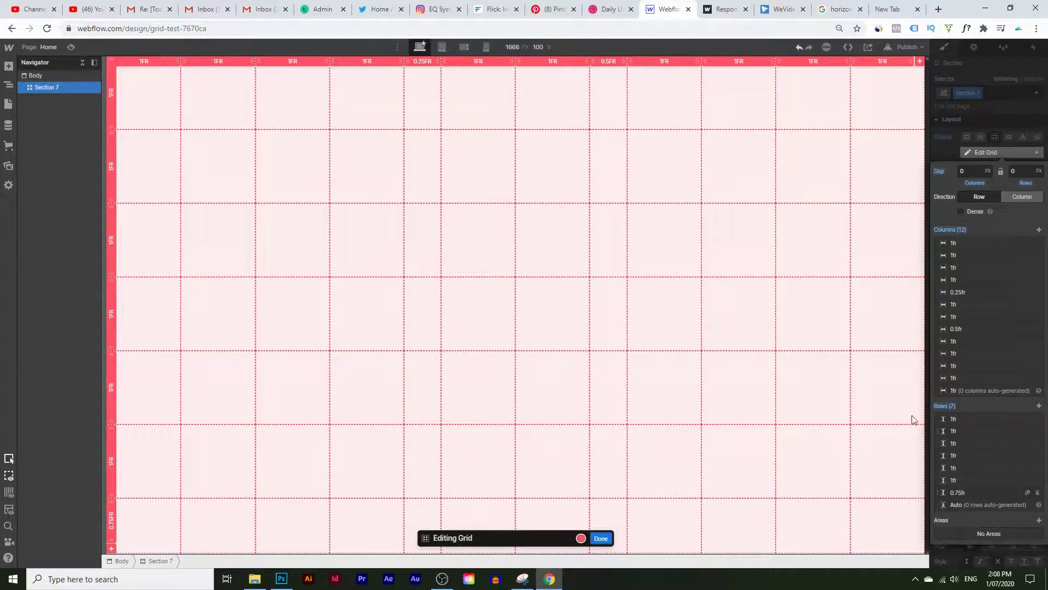
drag(964, 494, 952, 467)
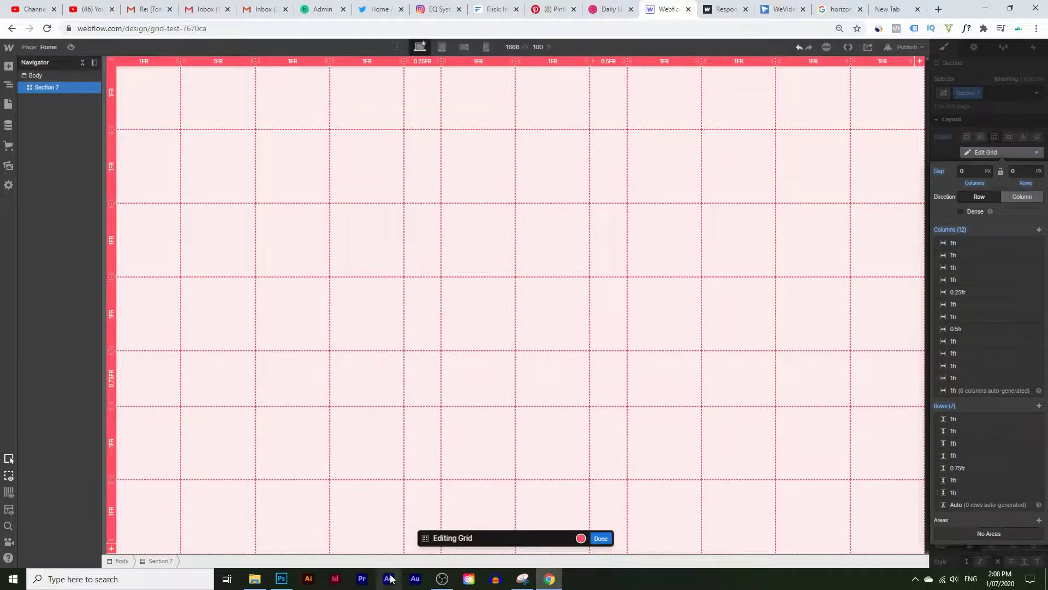
Check the horizontal strips in Photoshop, add an eighth row of 0.5fr in Webflow at the start of the row order, and finish grid editing
click(281, 579)
scroll(655, 432, down, 2)
scroll(644, 438, up, 1)
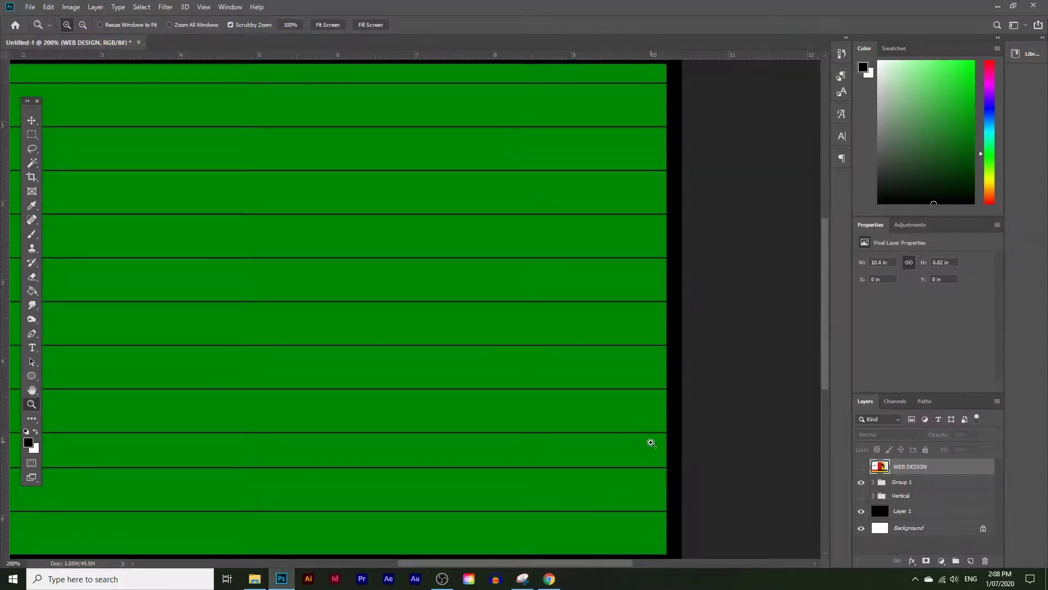
click(998, 6)
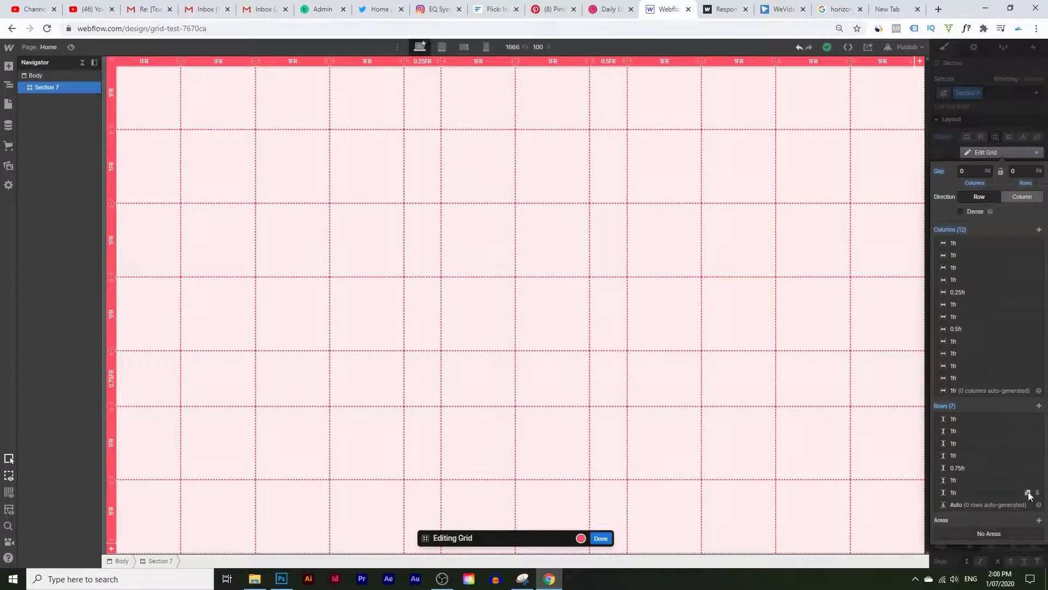
click(1028, 493)
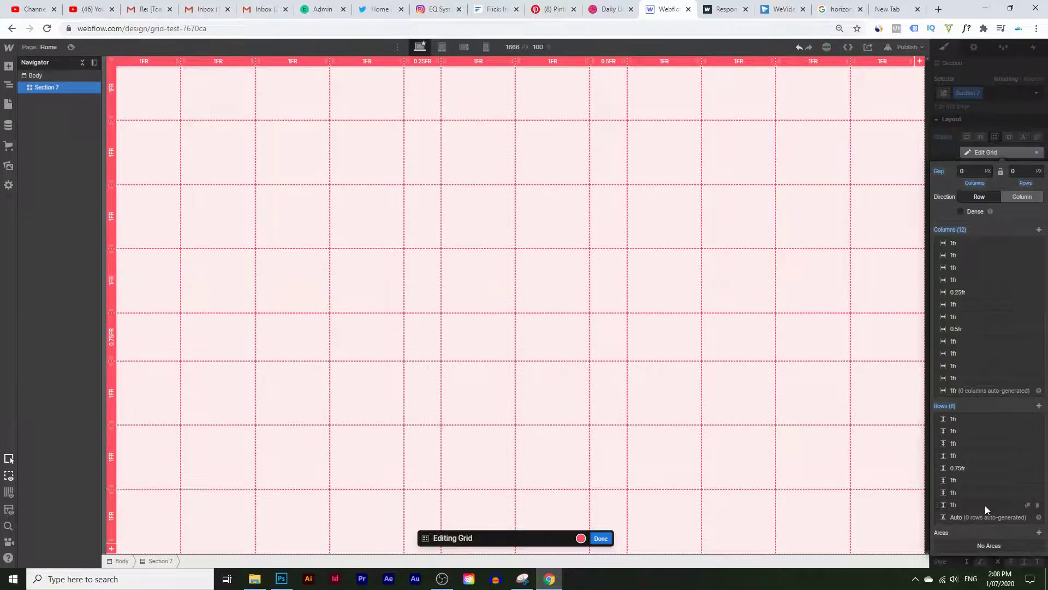
click(955, 501)
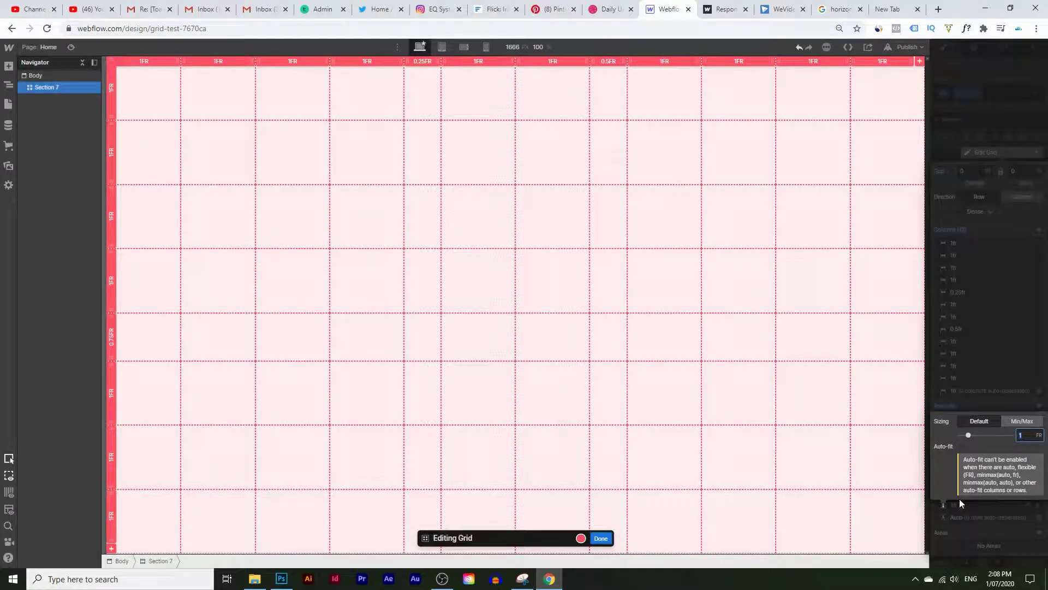
key(BackSpace)
text(0.5fr)
key(Return)
drag(971, 506, 967, 414)
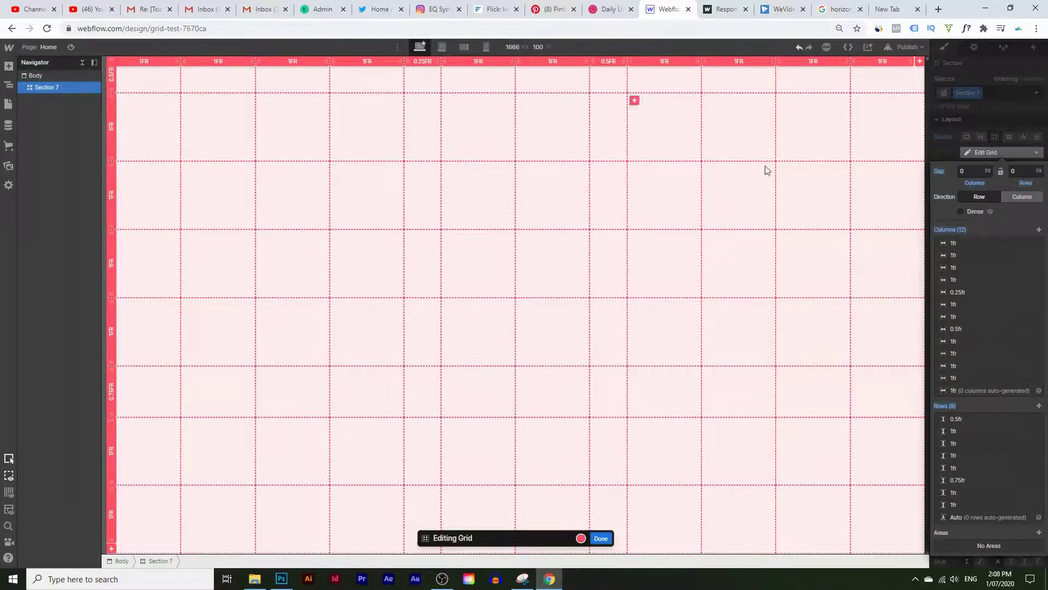
click(600, 539)
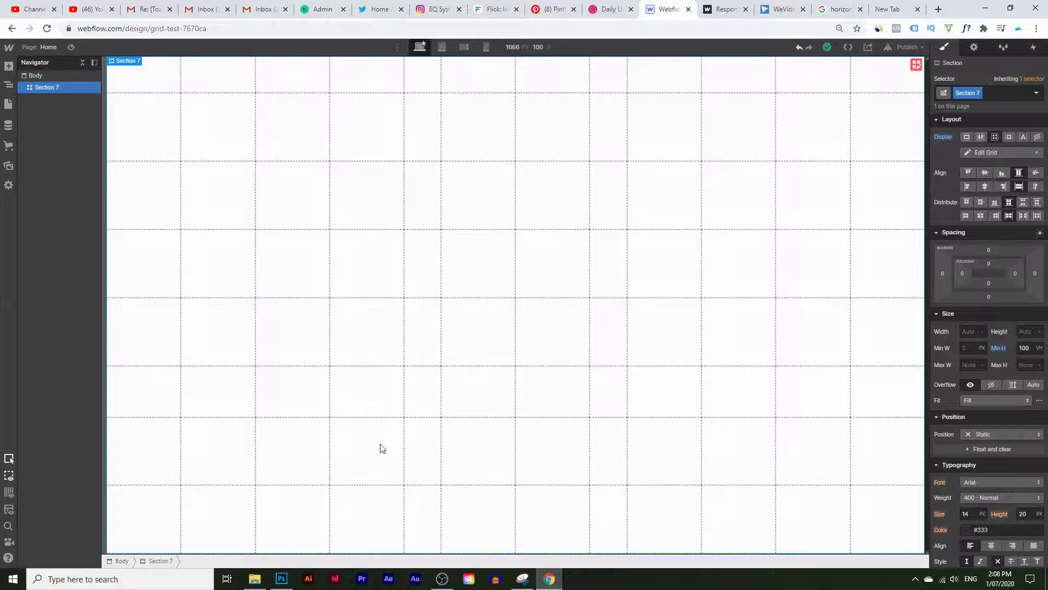
mouse_move(443, 577)
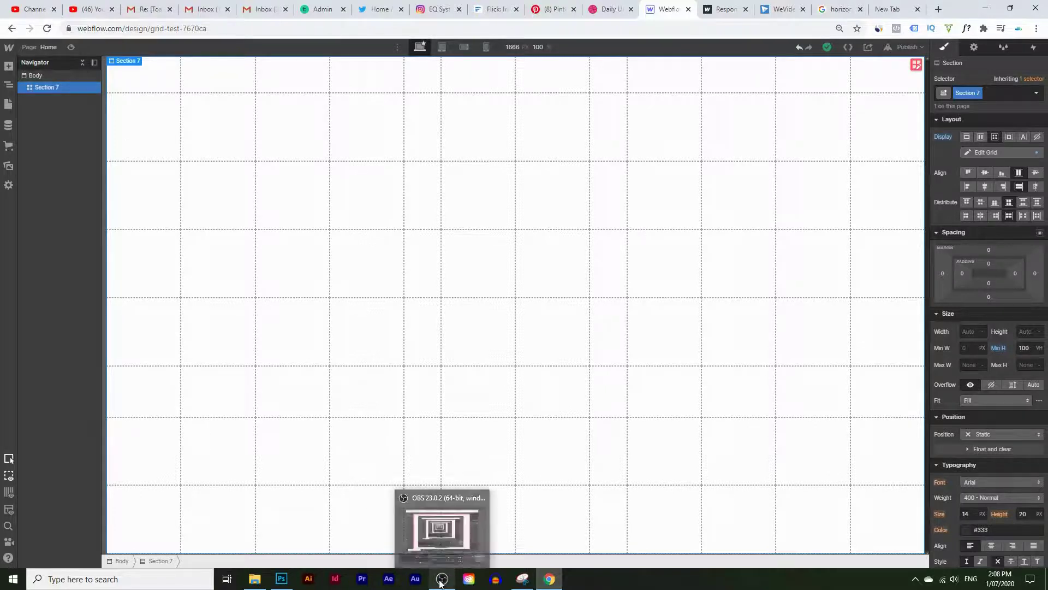
click(451, 526)
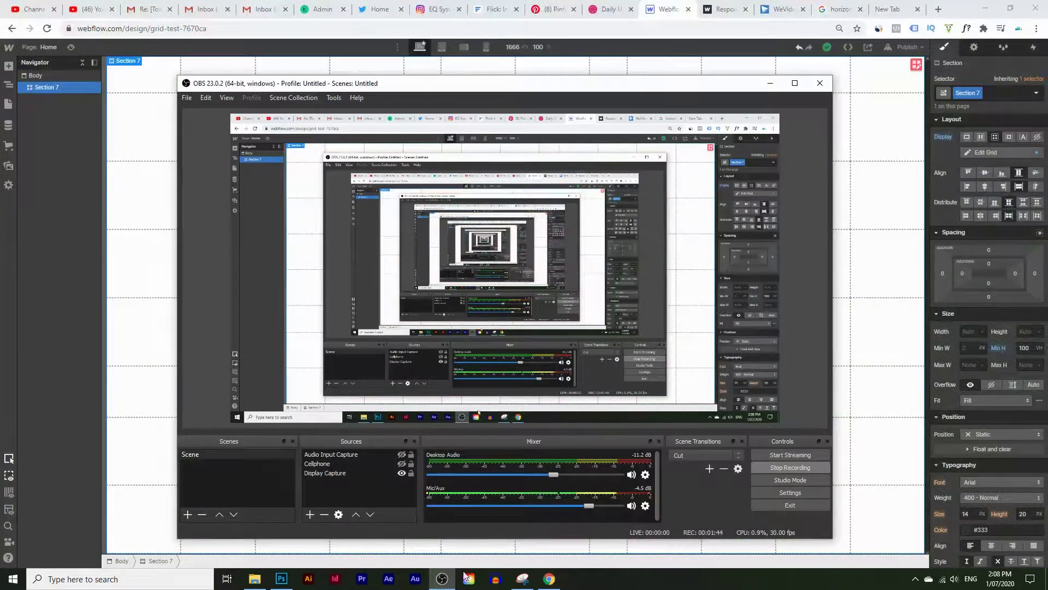
click(443, 578)
In Photoshop, show the WEB DESIGN layer and view the whole design, and reopen the section's grid for editing in Webflow
click(281, 579)
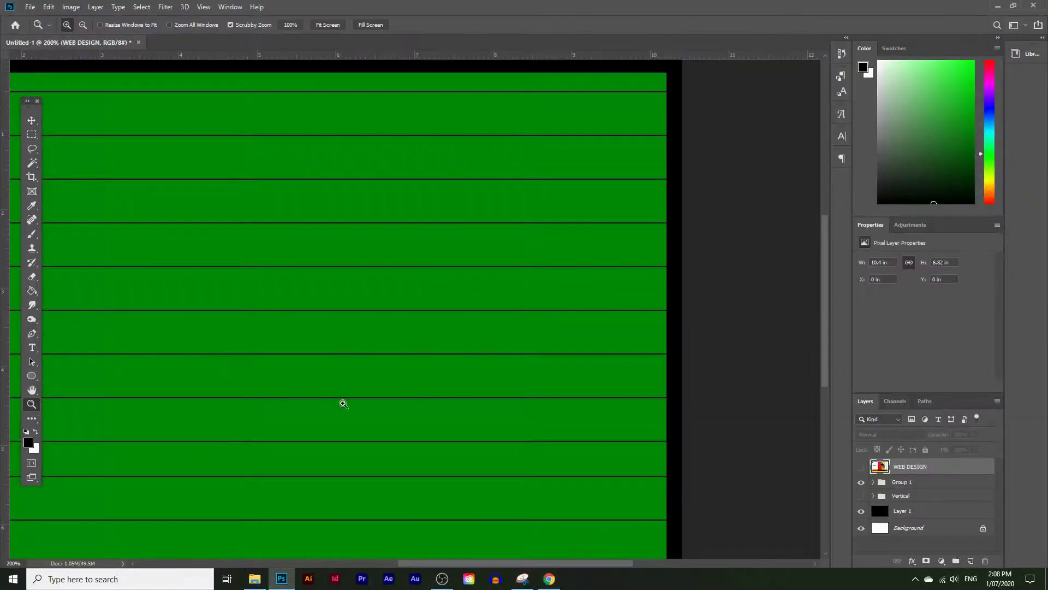
click(861, 467)
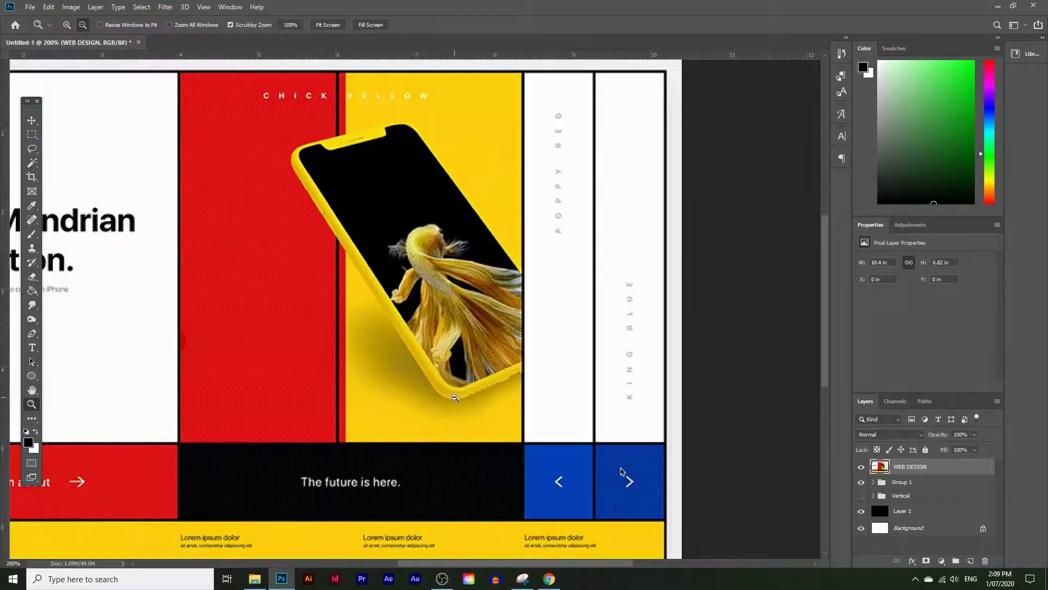
alt+click(460, 398)
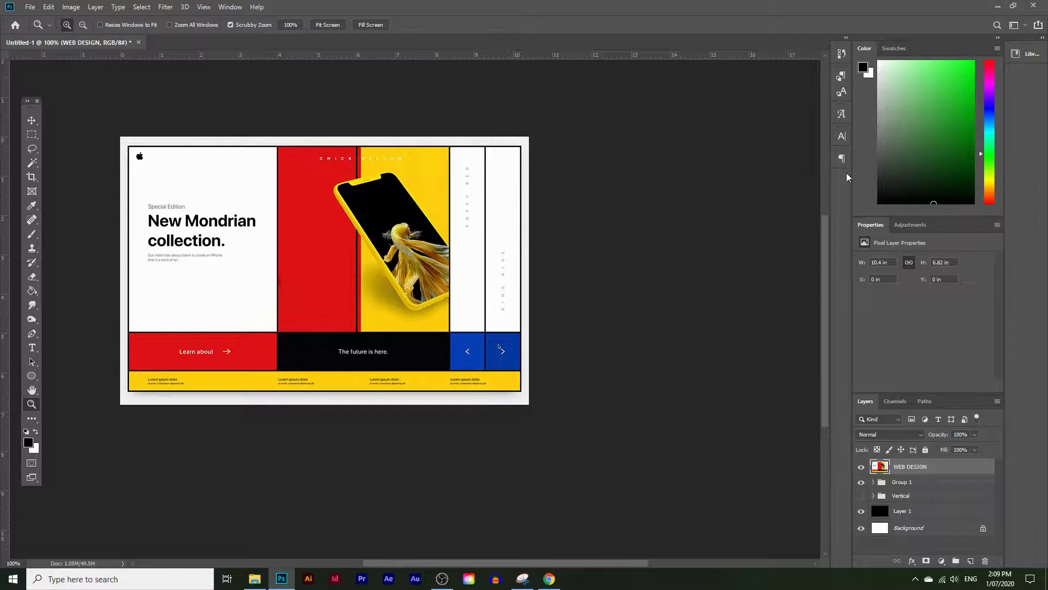
click(997, 8)
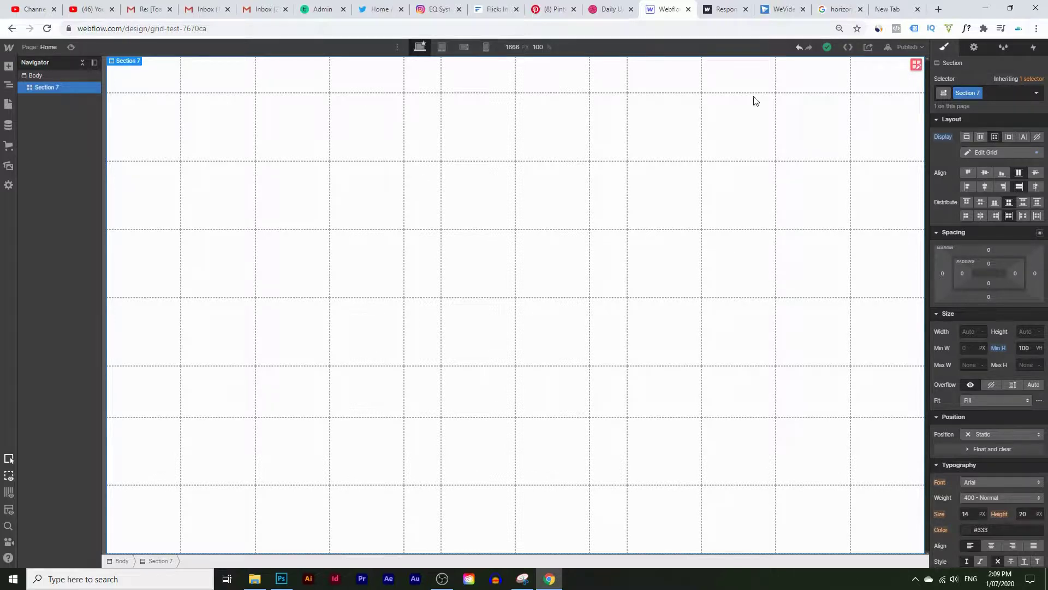
click(916, 65)
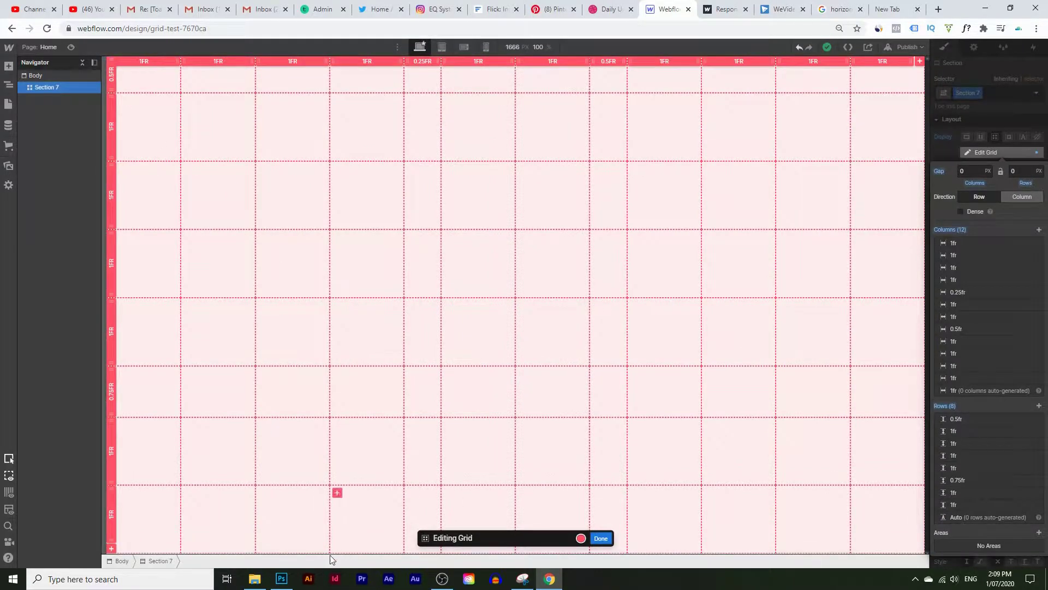
In Photoshop, show the Vertical group, hide the WEB DESIGN layer, and examine the lower-left part of the combined grid
click(281, 578)
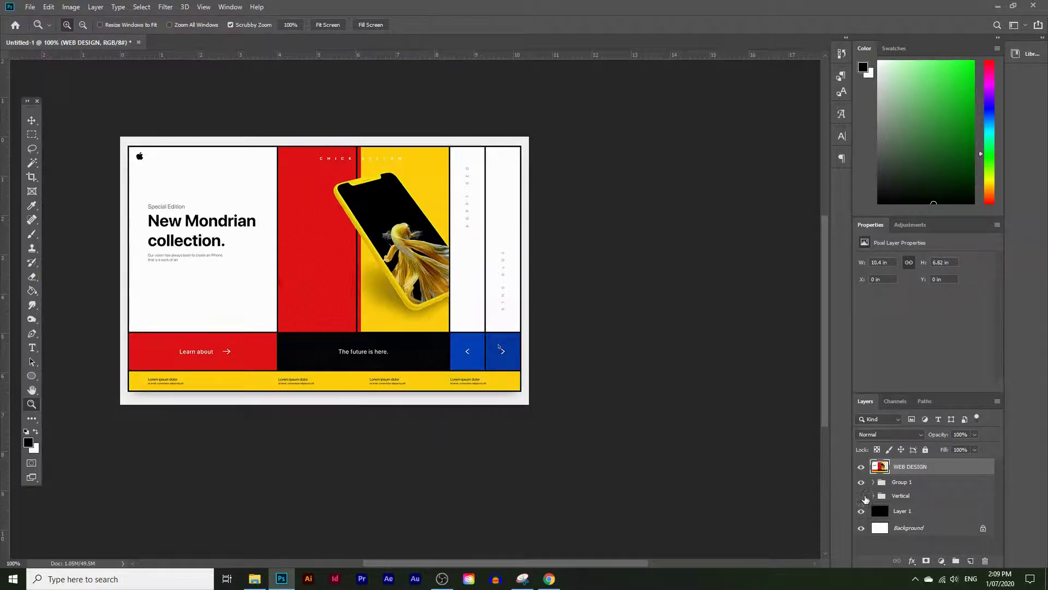
click(861, 469)
click(861, 468)
click(861, 468)
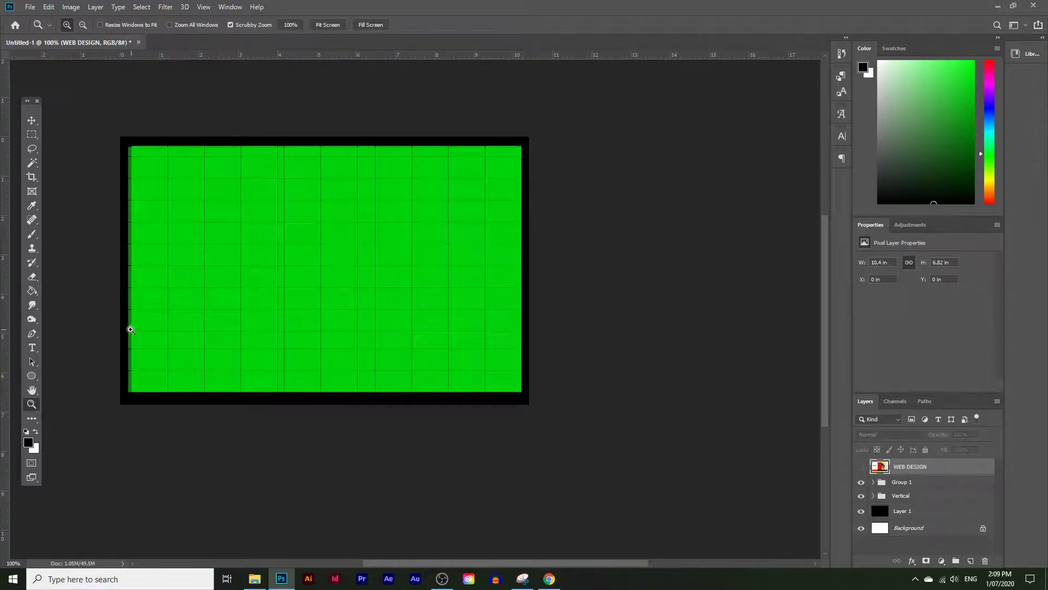
click(126, 331)
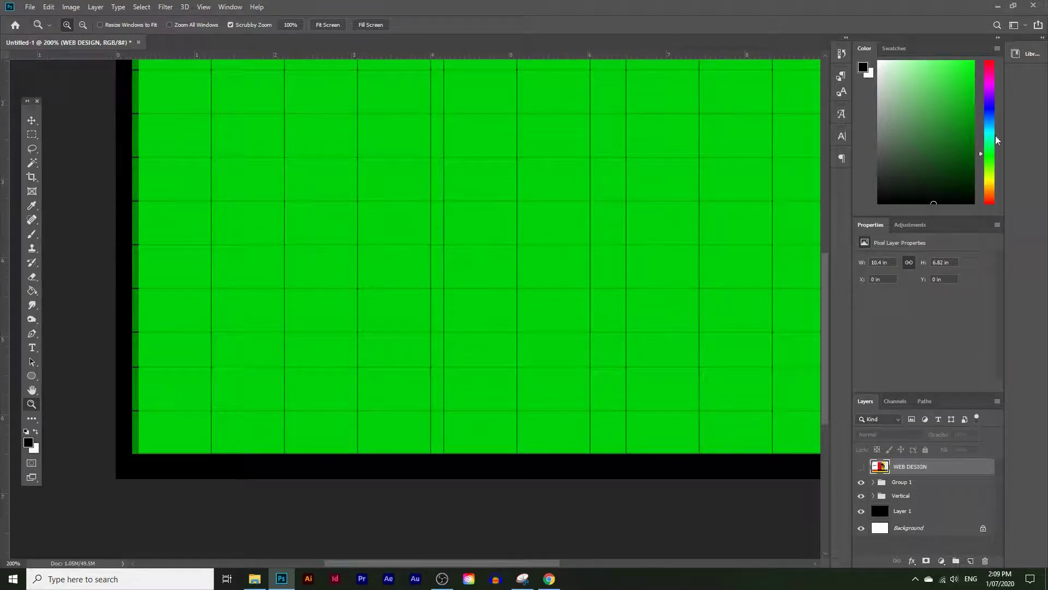
Back in Webflow, add a grid area in the first cell and extend it across columns 1 to 4 and rows 1 to 5
click(997, 6)
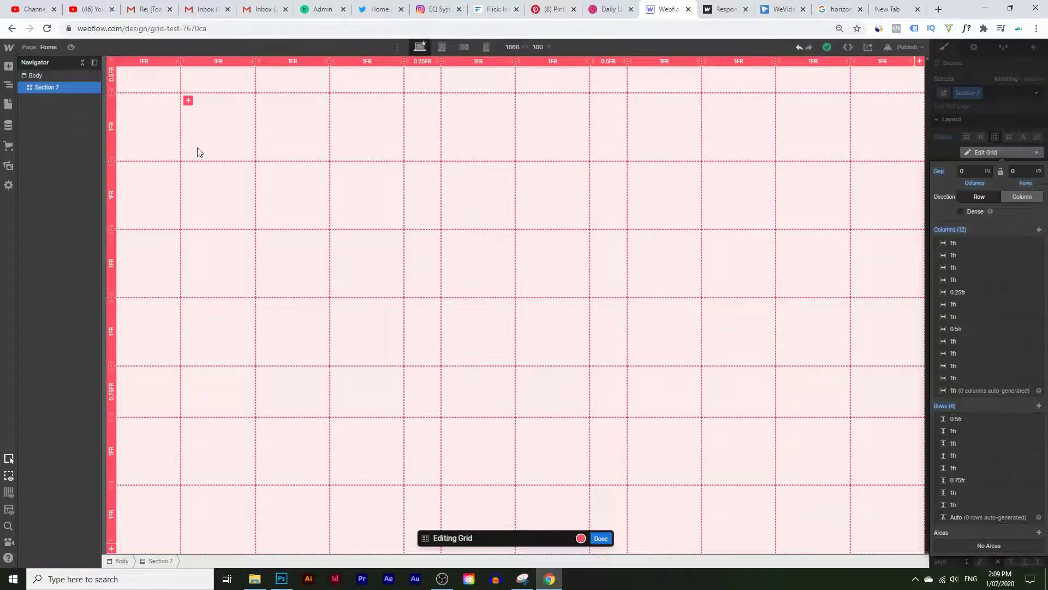
click(123, 73)
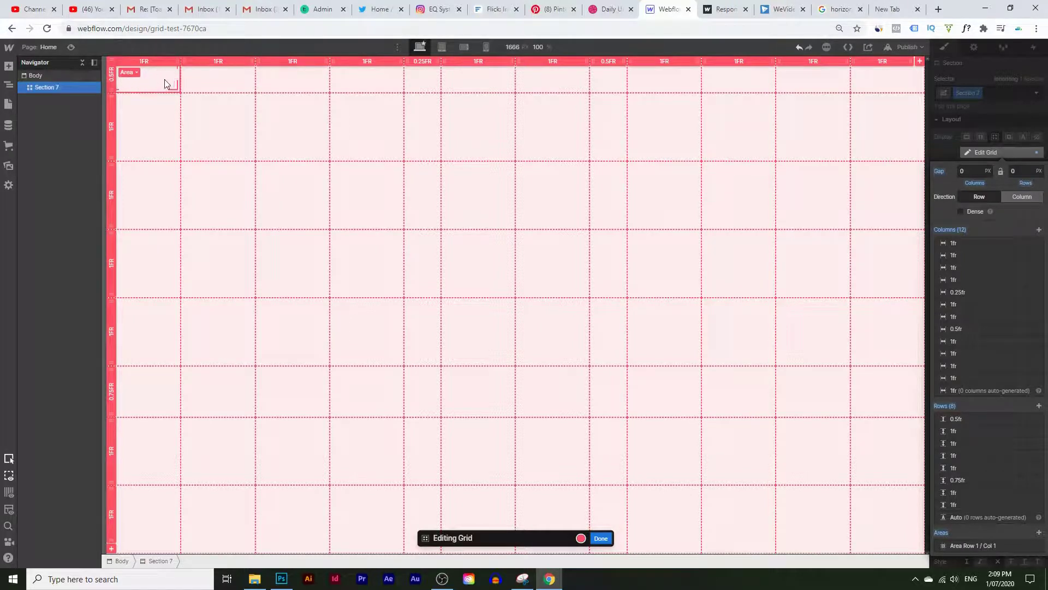
drag(173, 87, 400, 367)
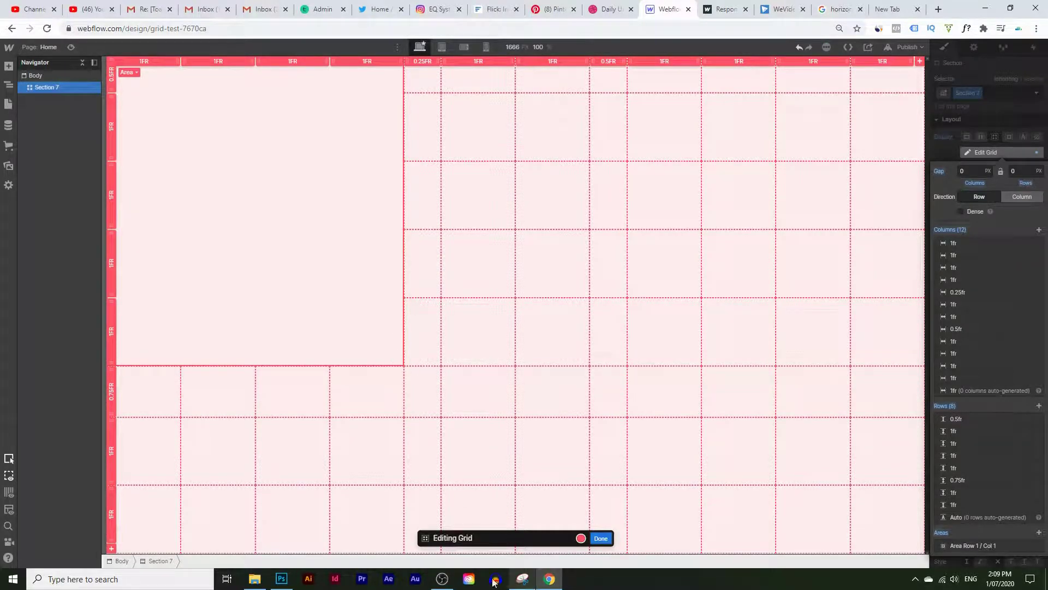
In Photoshop, examine the upper part of the grid against the new Webflow area, and show the WEB DESIGN layer for comparison
mouse_move(284, 585)
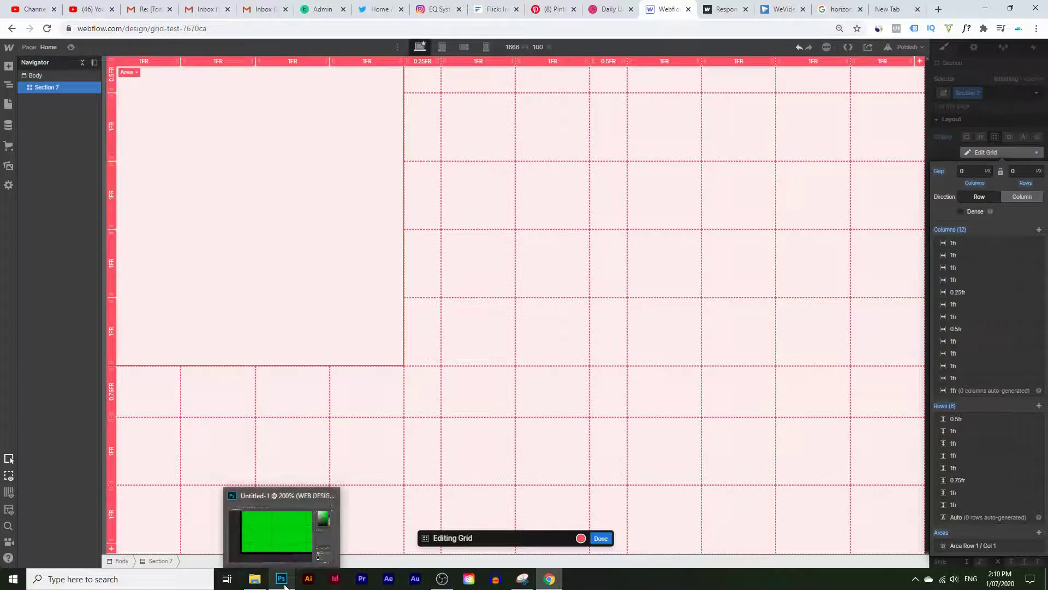
click(294, 548)
scroll(384, 302, up, 4)
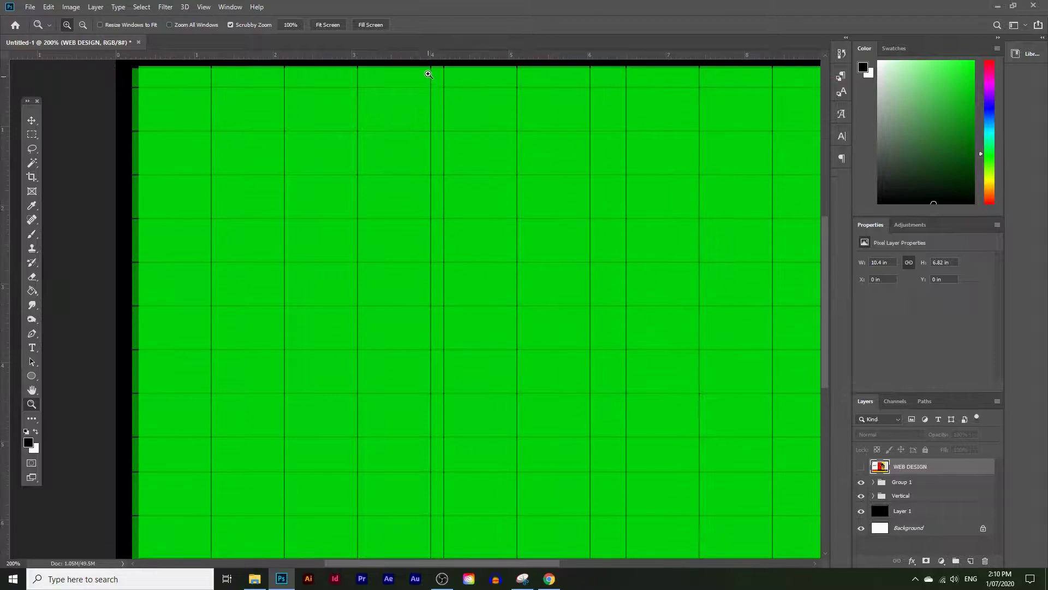
key(alt+Tab)
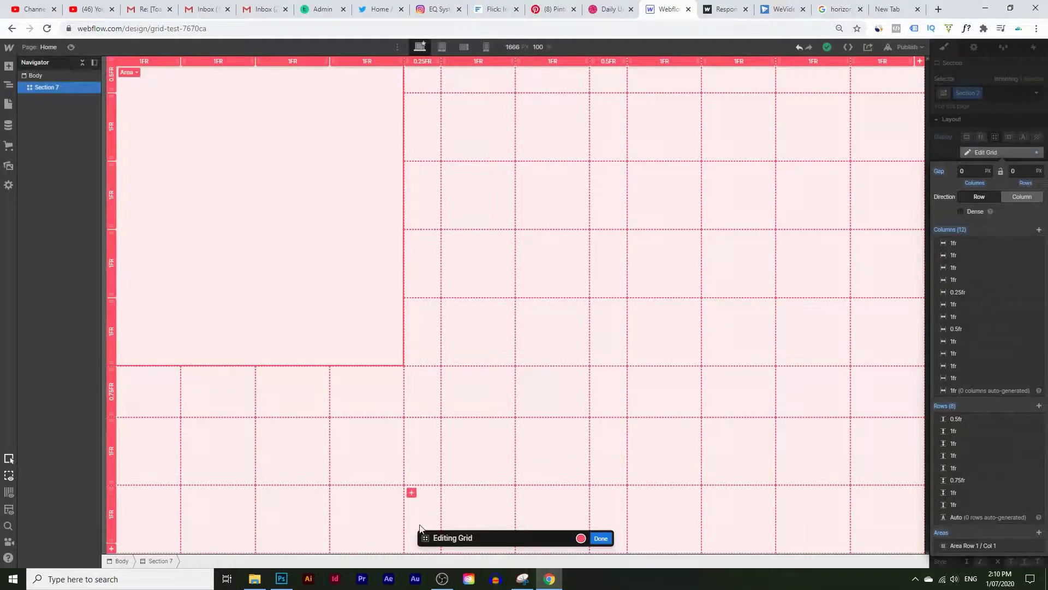
click(282, 581)
scroll(527, 228, up, 1)
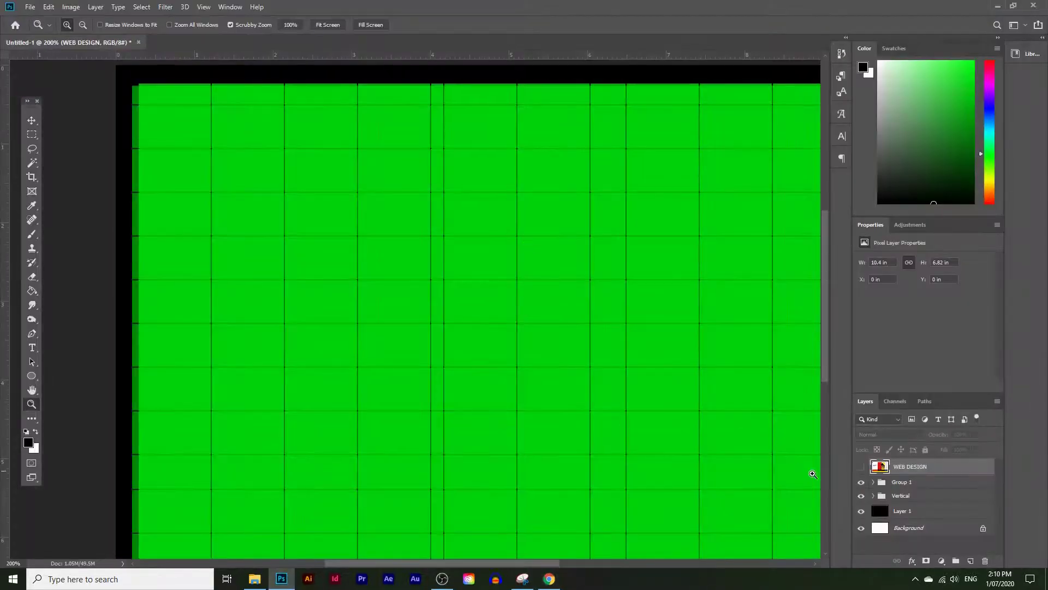
click(861, 467)
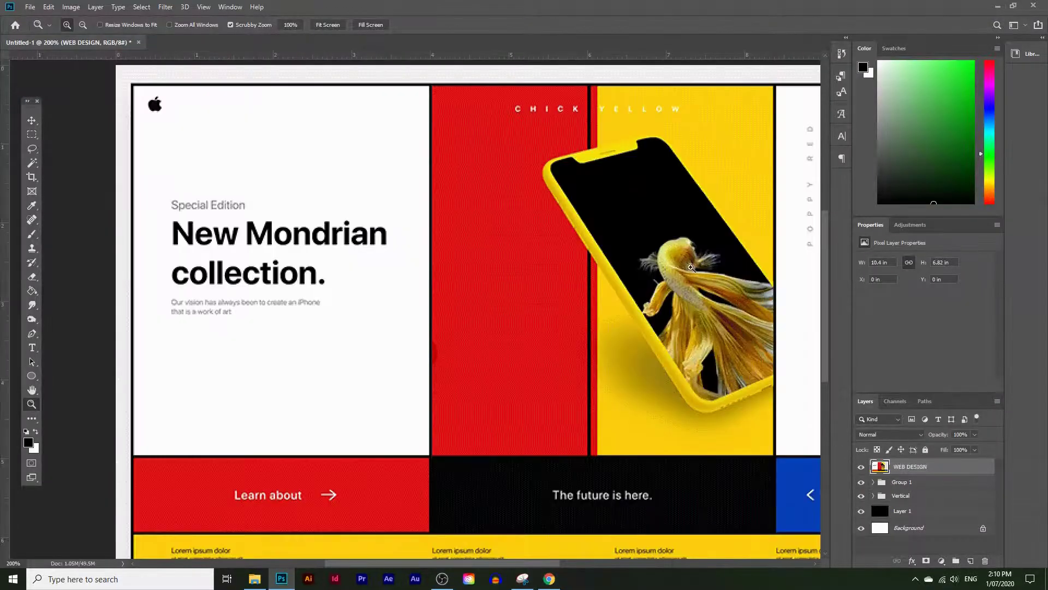
In Photoshop, group Group 1 and Vertical together above the WEB DESIGN layer and set the group's opacity to 50%
click(862, 467)
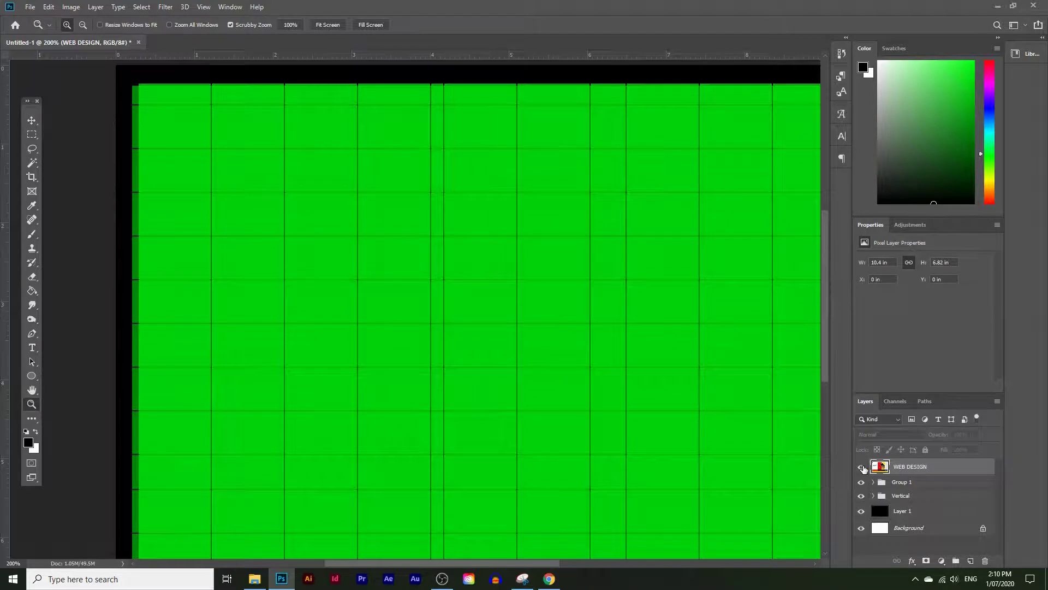
click(862, 467)
click(909, 486)
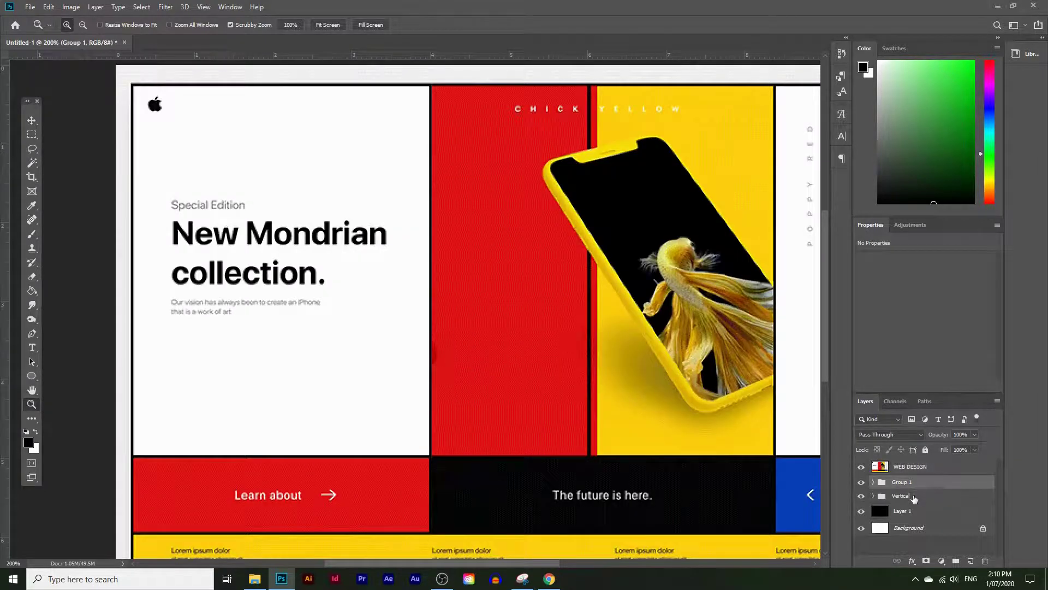
shift+click(914, 497)
drag(913, 497, 948, 443)
key(ctrl+g)
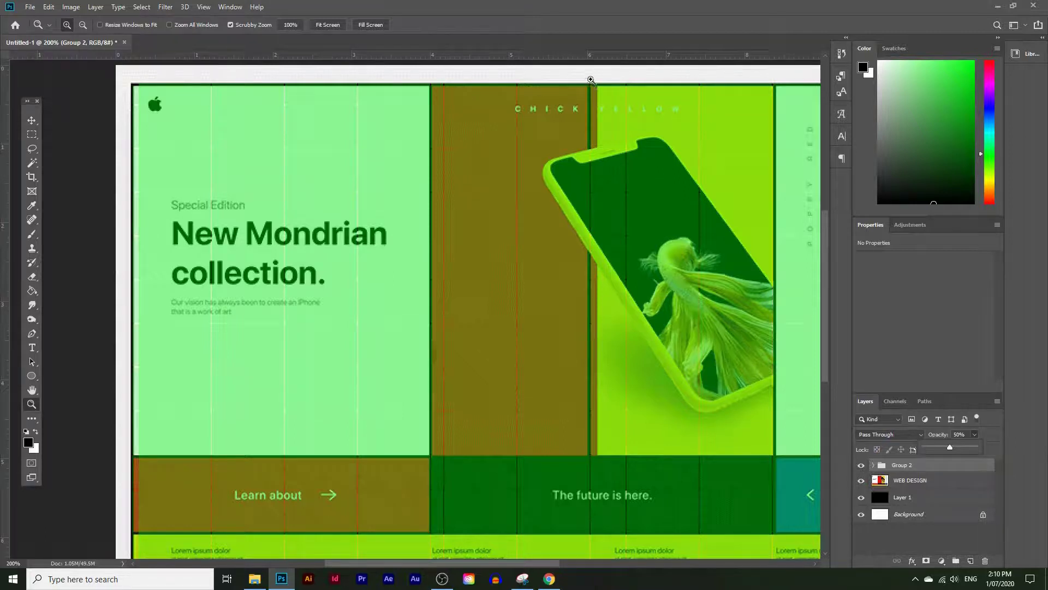
Back in Webflow, add two grid areas spanning rows 1 to 5, one across columns 5 to 7 and one across columns 8 to 10
click(997, 5)
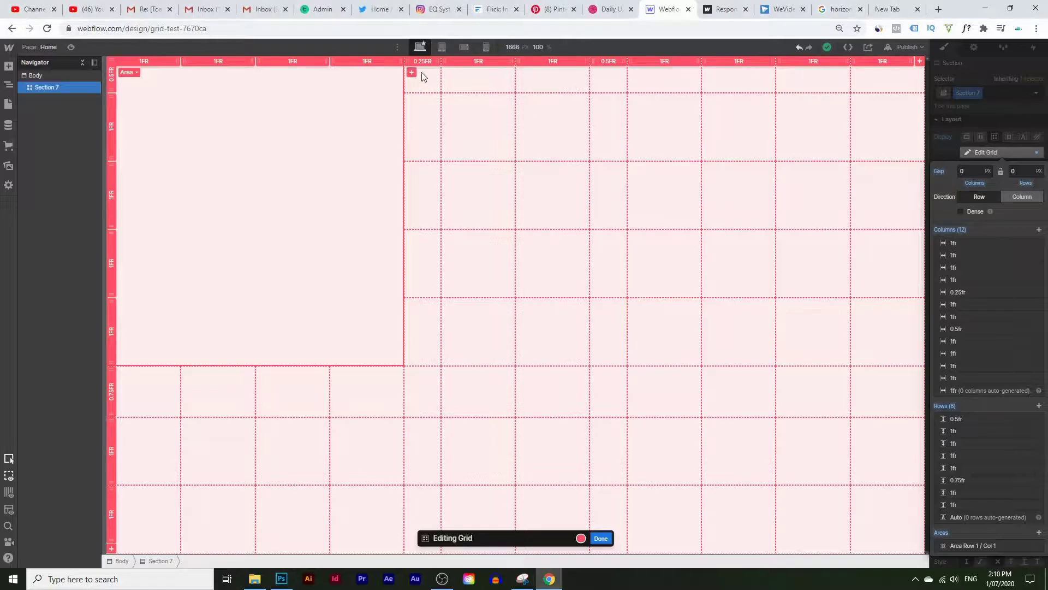
click(414, 71)
drag(440, 92, 591, 360)
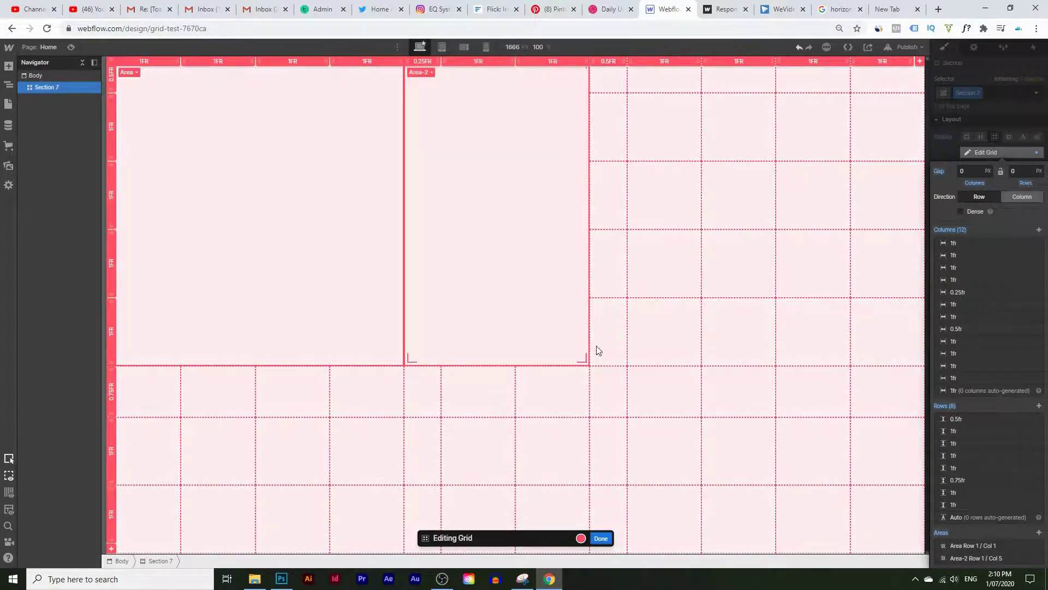
drag(630, 94, 775, 364)
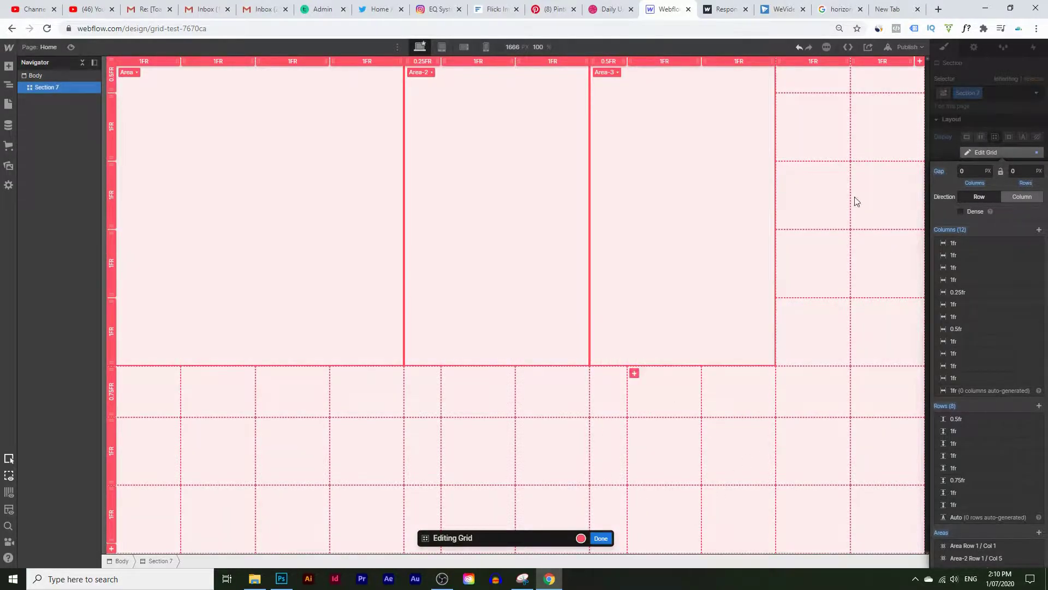
Add one grid area in column 11 and another in column 12, each extending over rows 1 to 5
click(784, 72)
drag(845, 87, 850, 364)
click(857, 74)
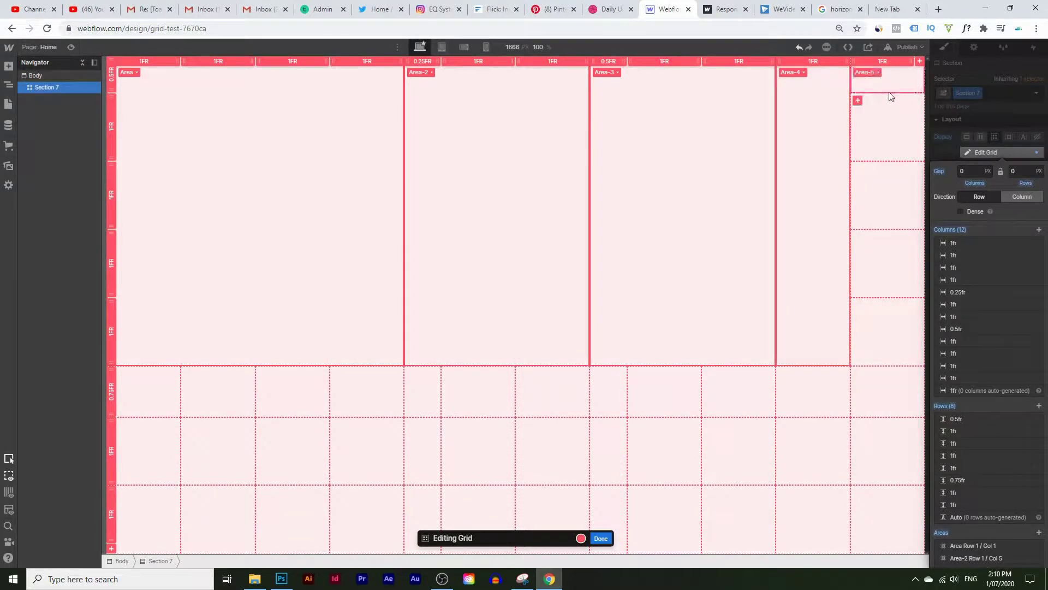
drag(889, 93, 877, 365)
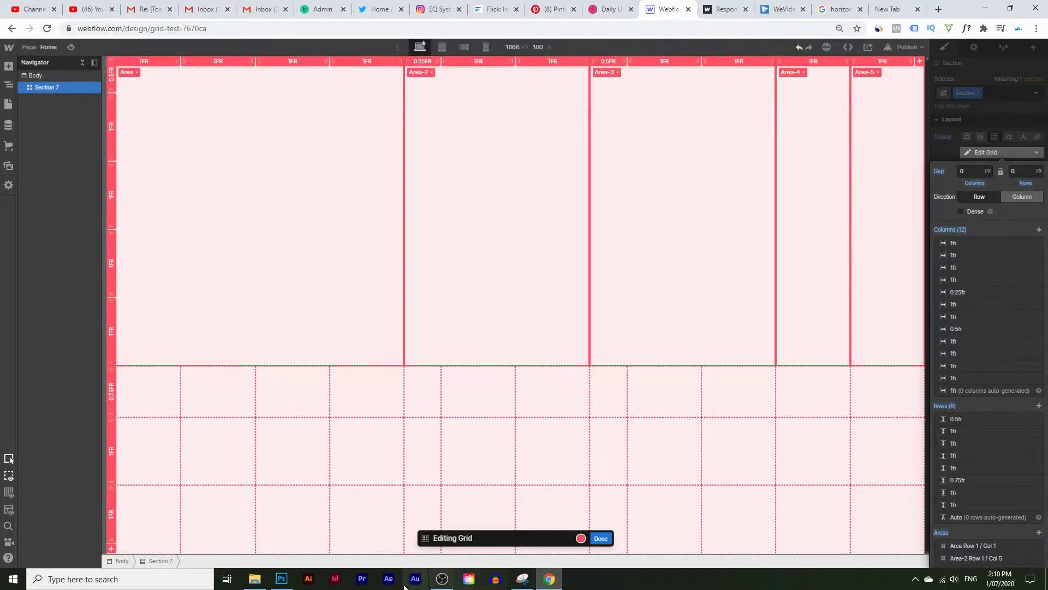
Check the lower blocks in Photoshop, and in Webflow add areas across columns 1 to 4 and 5 to 7, both over rows 6 and 7
click(281, 579)
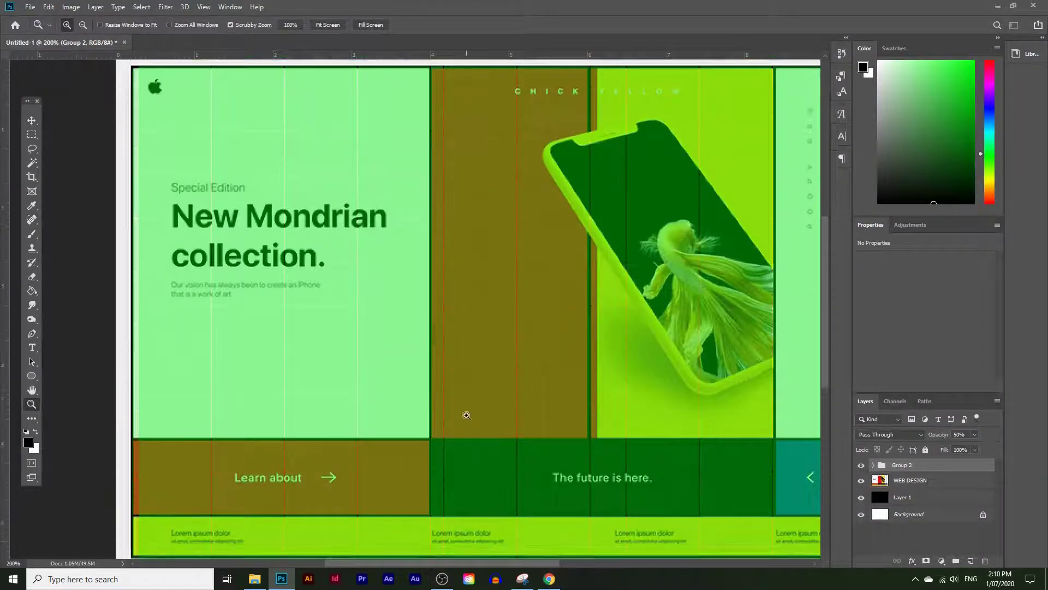
scroll(466, 415, down, 1)
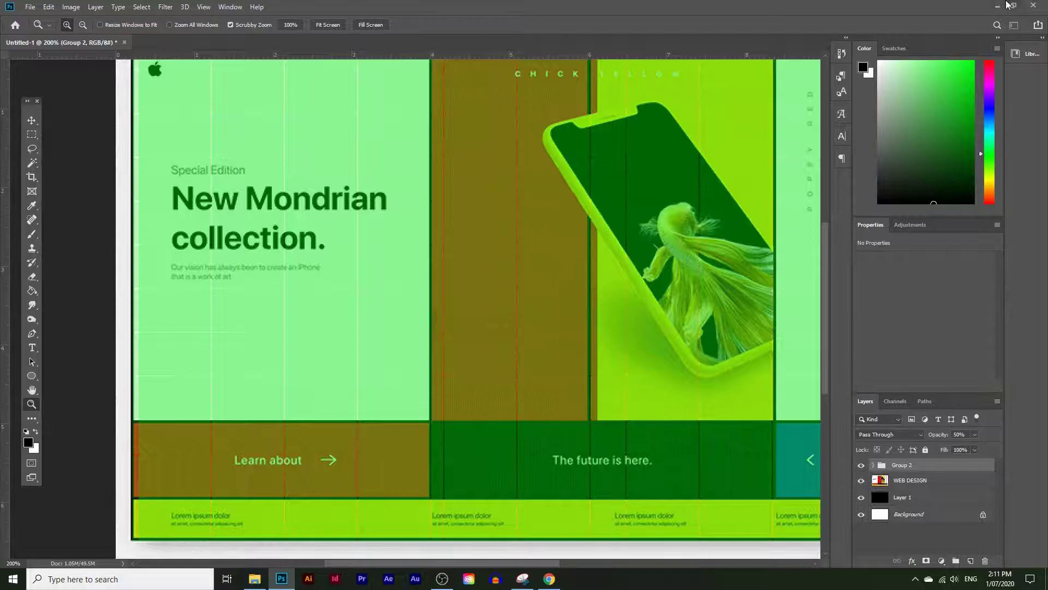
click(999, 6)
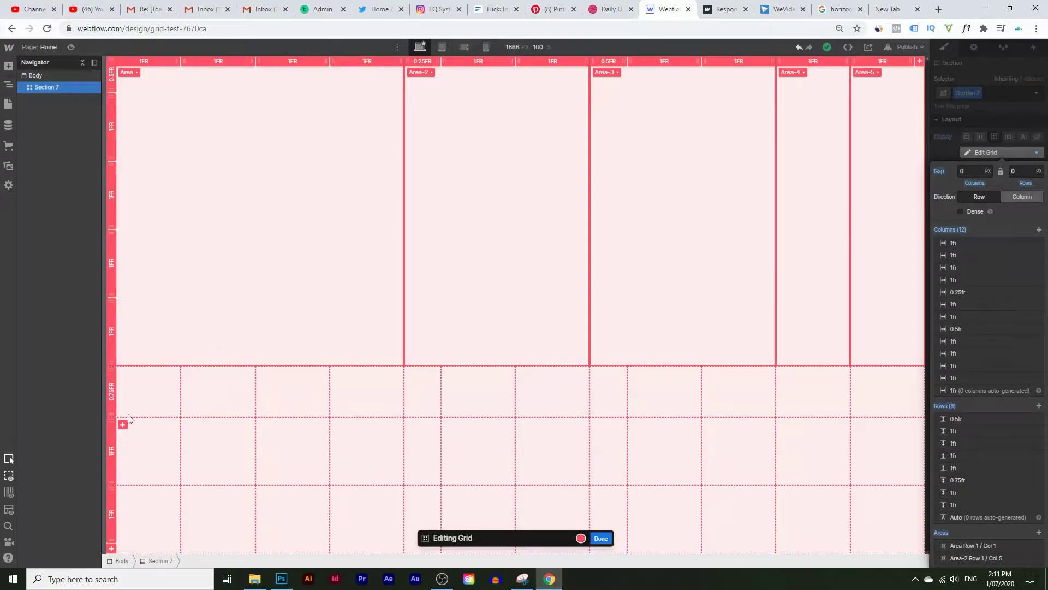
click(123, 372)
drag(177, 417, 402, 456)
click(411, 374)
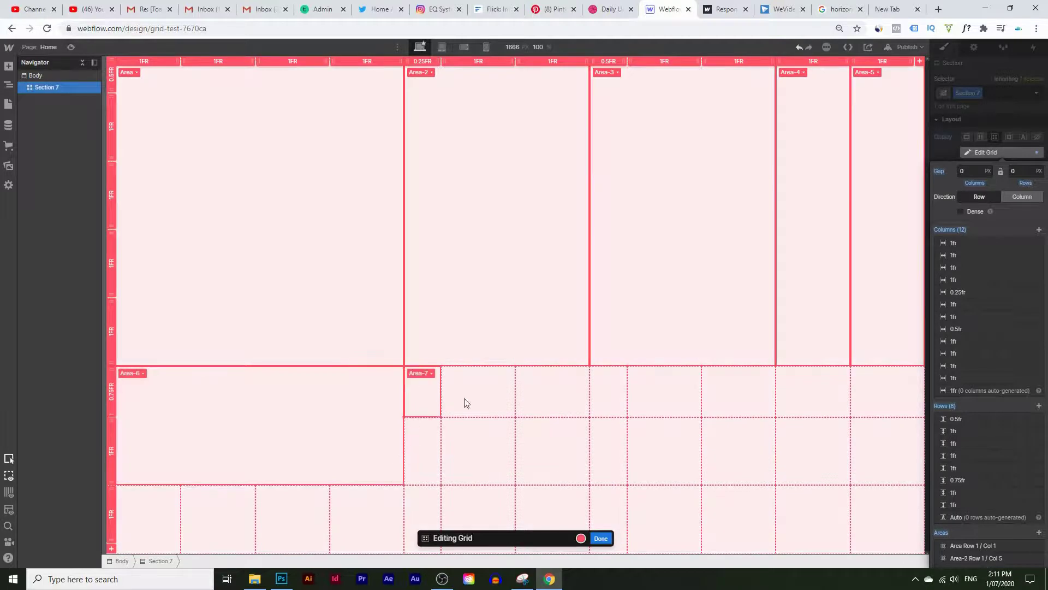
drag(439, 419, 585, 471)
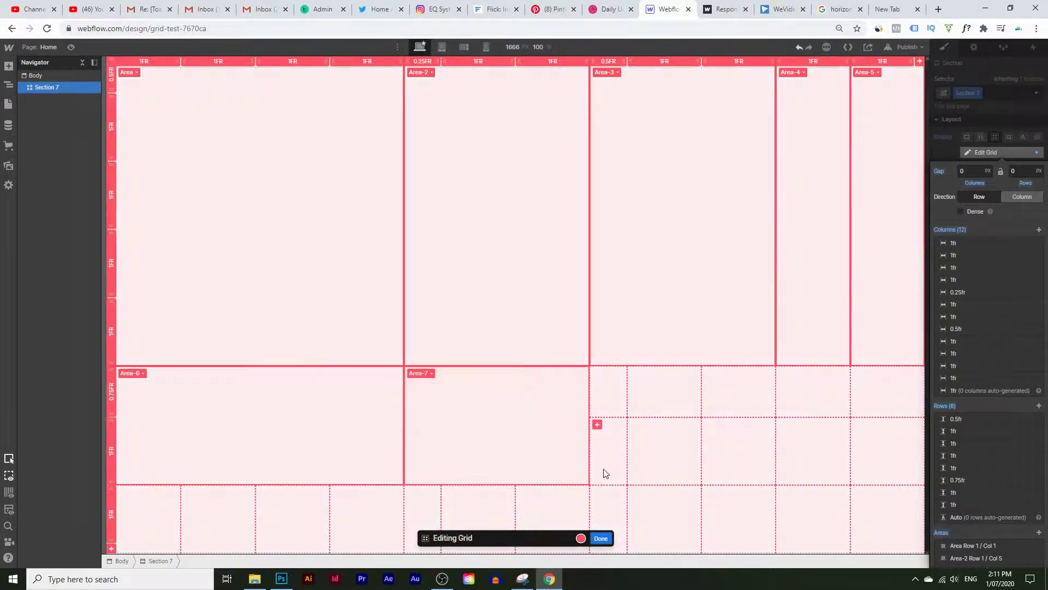
Check the design's lower-right blocks in Photoshop, and in Webflow add an area across columns 8 to 10 and rows 6 to 7
click(281, 579)
drag(464, 563, 527, 563)
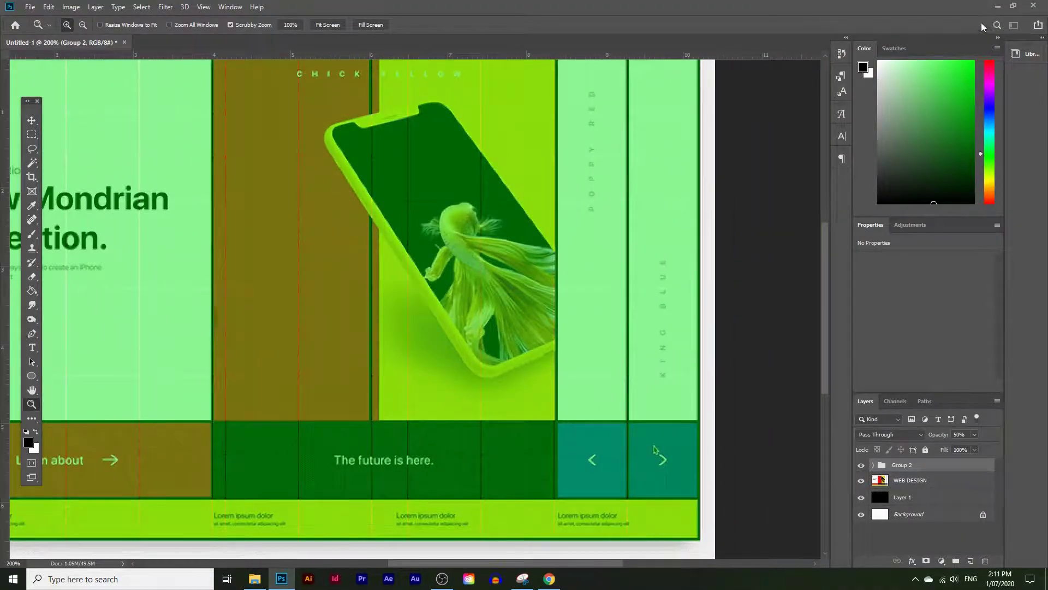
key(alt+Tab)
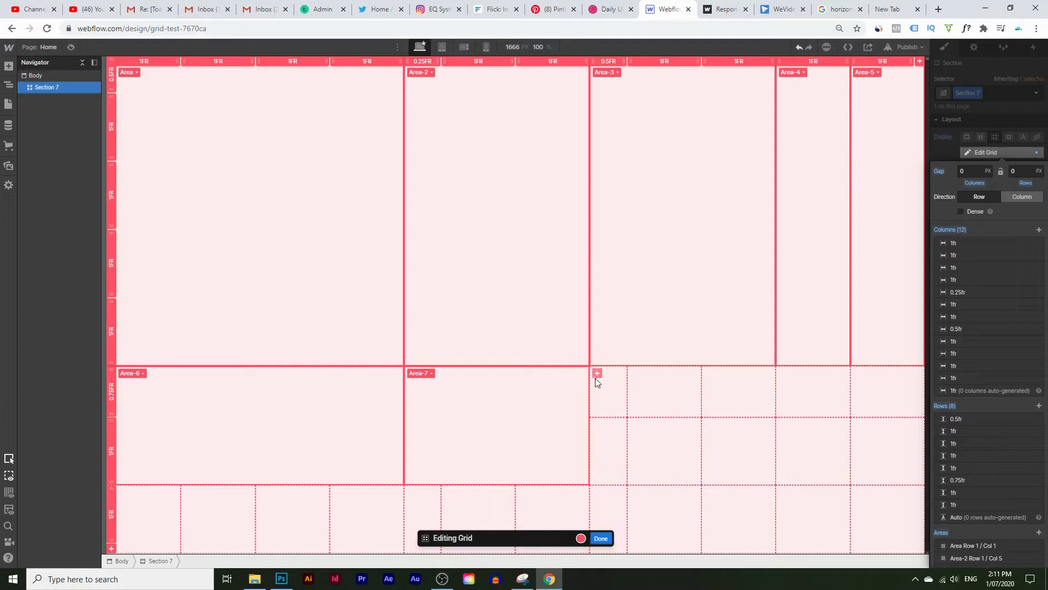
drag(622, 409, 764, 485)
Add separate grid areas in columns 11 and 12, each extending over rows 6 and 7
click(784, 374)
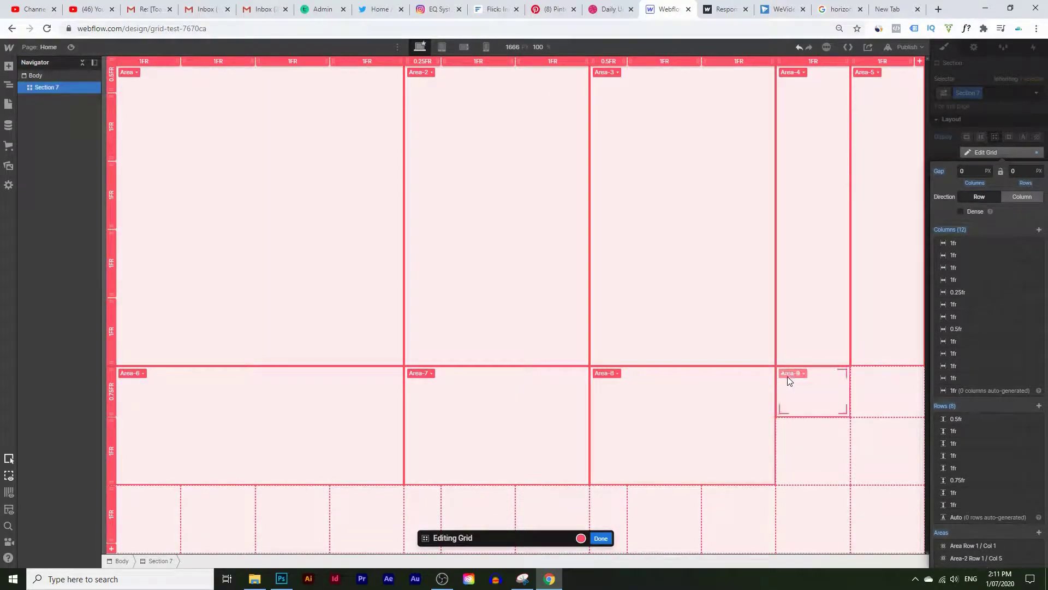
drag(829, 418, 808, 475)
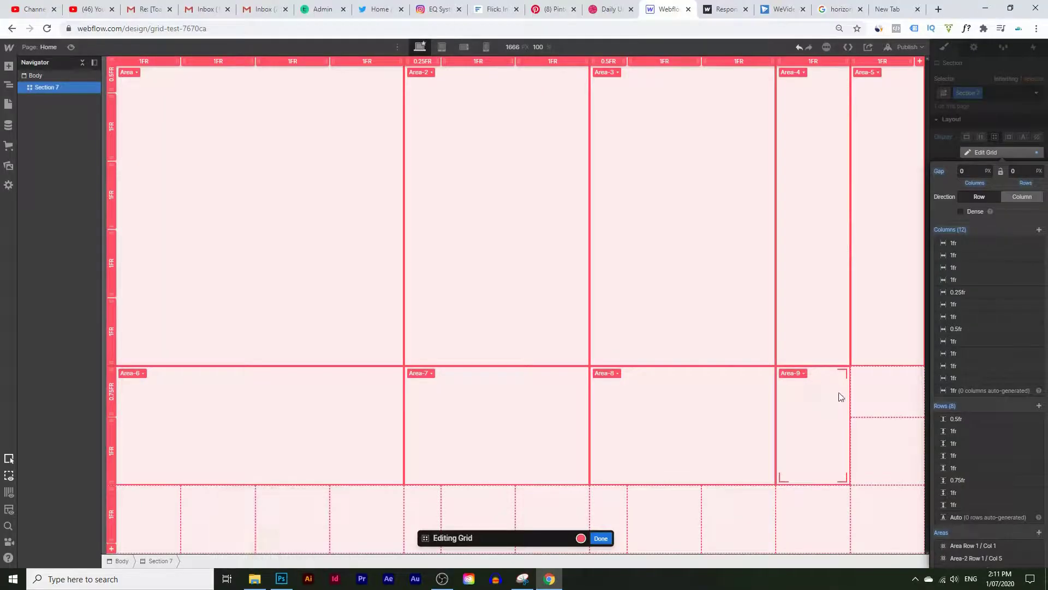
click(857, 373)
drag(890, 413, 887, 483)
click(802, 480)
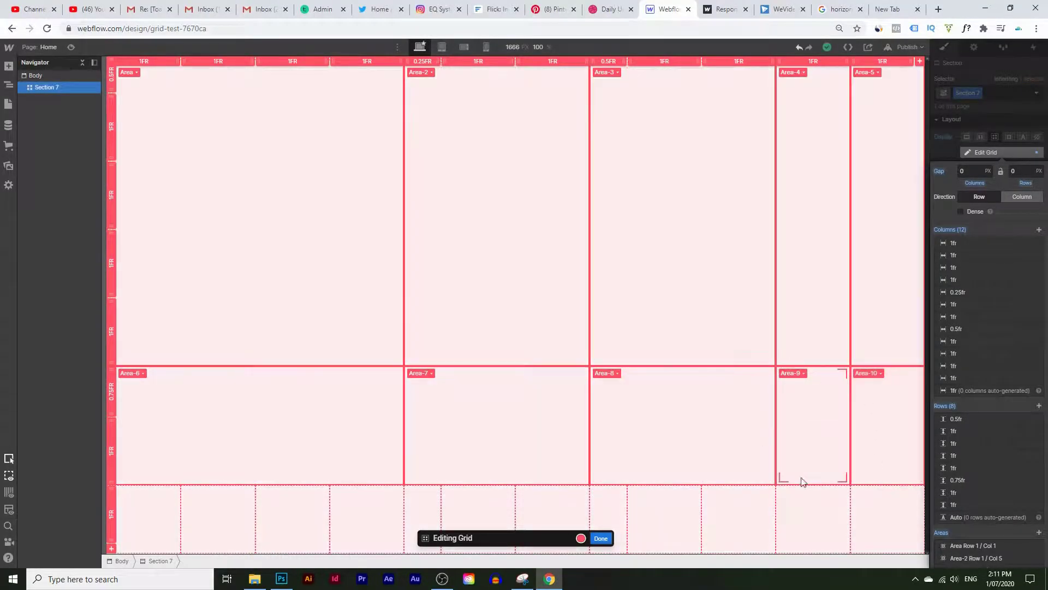
Check the bottom strip in Photoshop, and in Webflow add an area across all 12 columns of row 8 and finish grid editing
mouse_move(284, 587)
scroll(990, 245, down, 1)
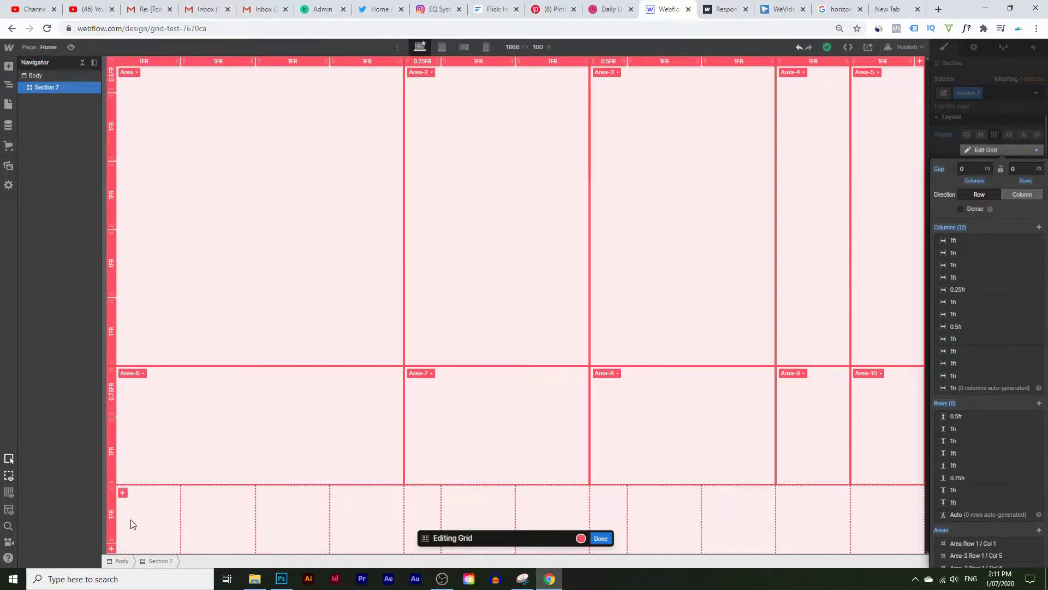
click(281, 579)
drag(498, 568, 429, 568)
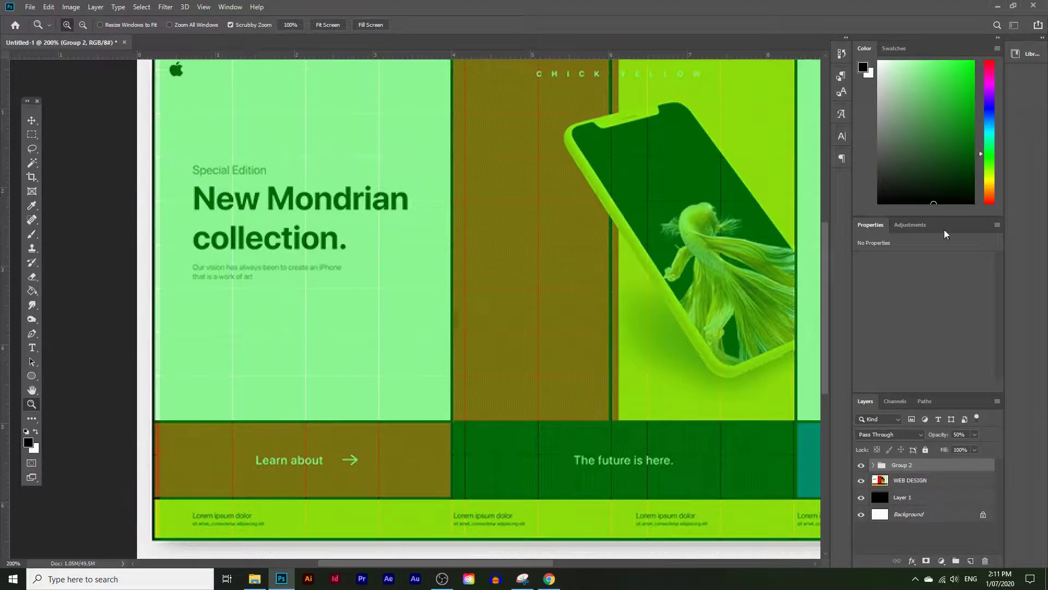
click(998, 6)
click(123, 493)
drag(178, 513, 919, 509)
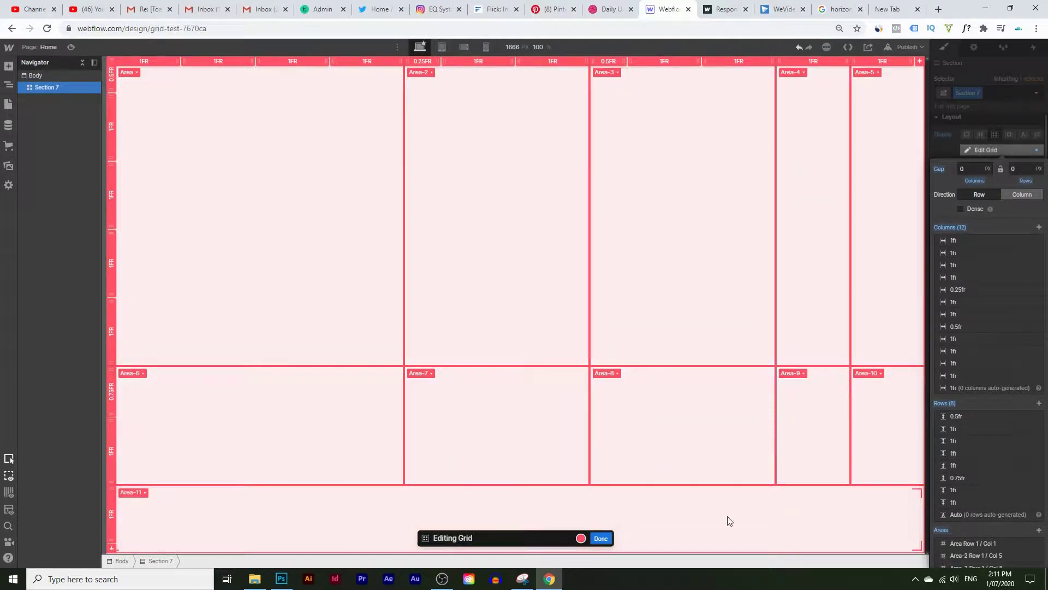
click(601, 538)
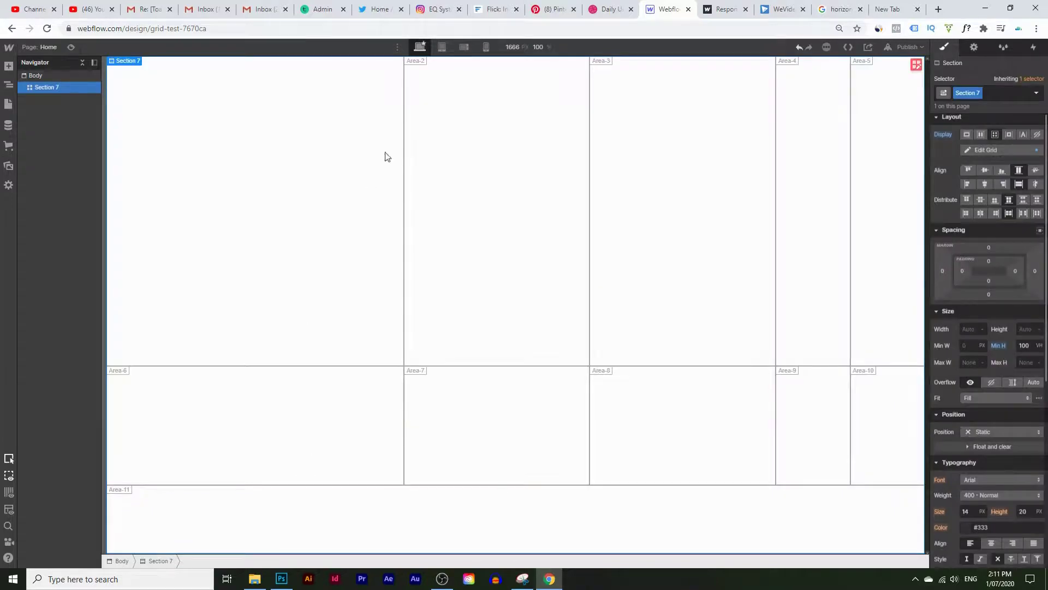
Preview the page with the completed grid areas and return to the design view
click(71, 48)
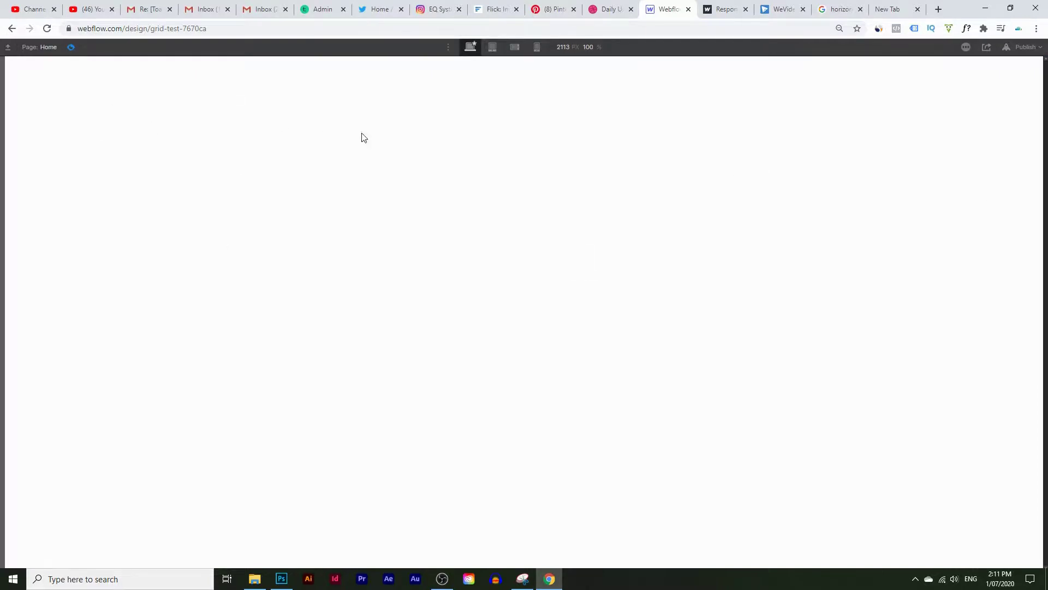
click(71, 47)
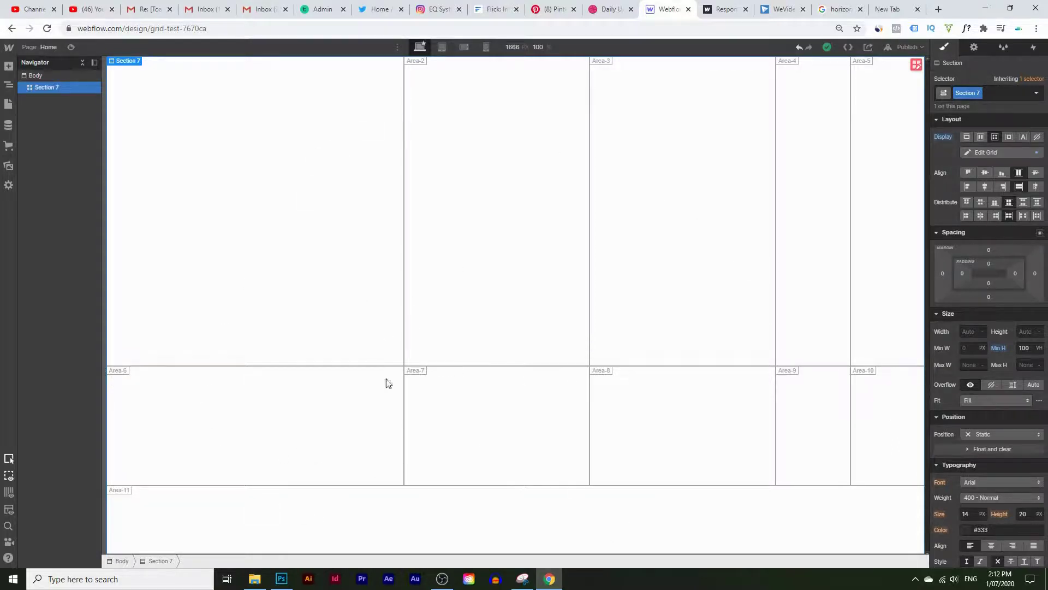
click(281, 579)
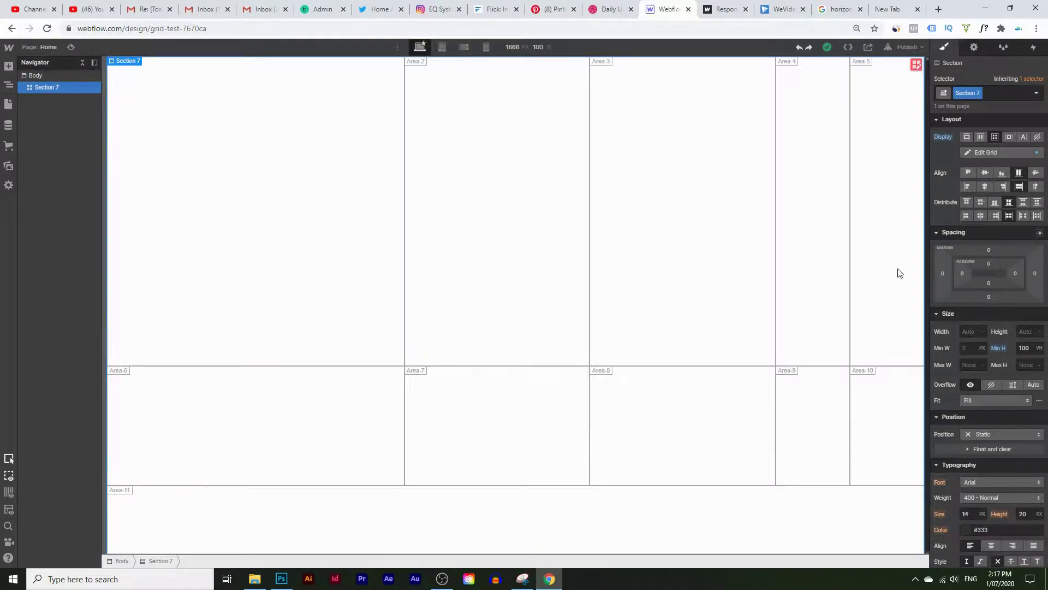
Set the width of the section's black border to 7 px
scroll(994, 418, down, 5)
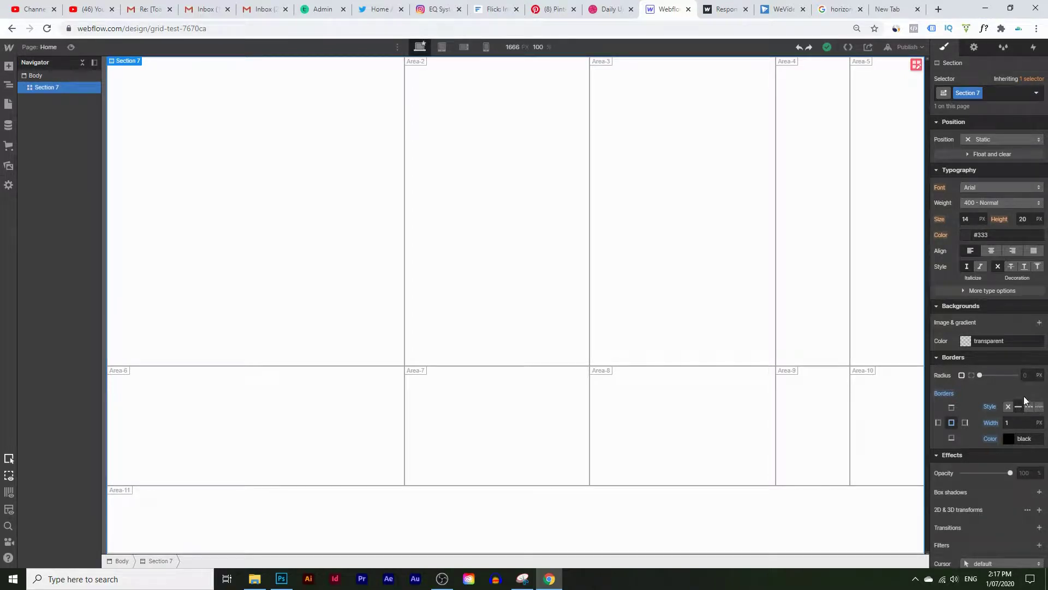
click(1013, 420)
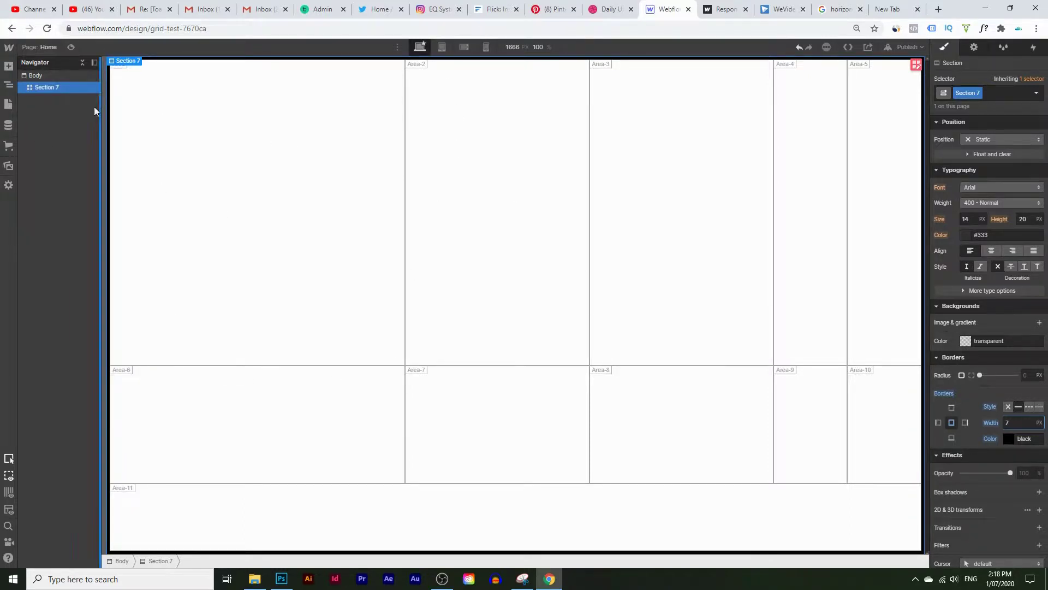
Insert a div block into the first grid area and give it a solid black 7 px border on all sides
click(8, 66)
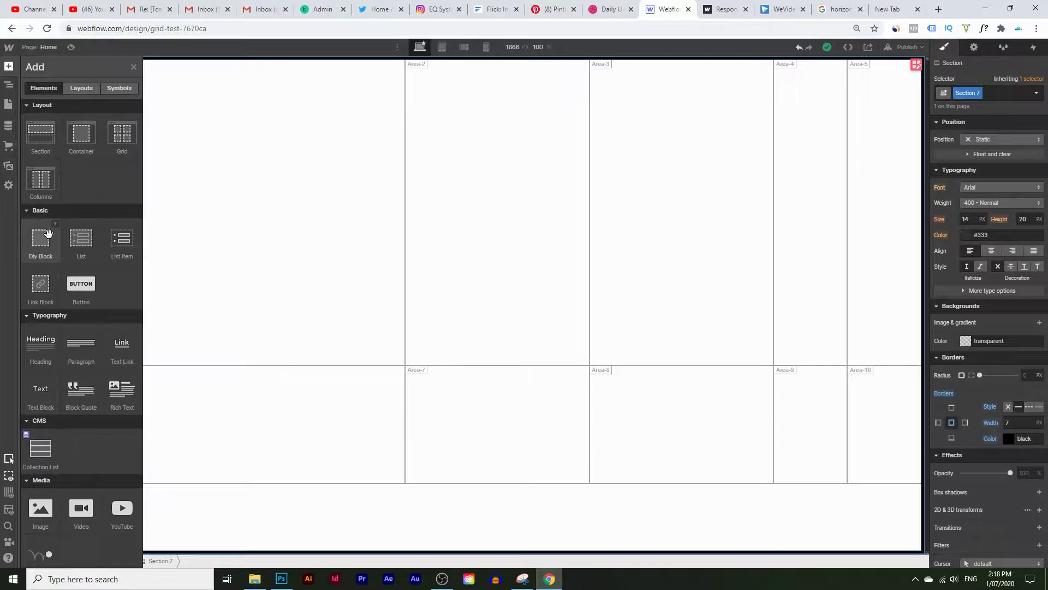
drag(42, 241, 219, 209)
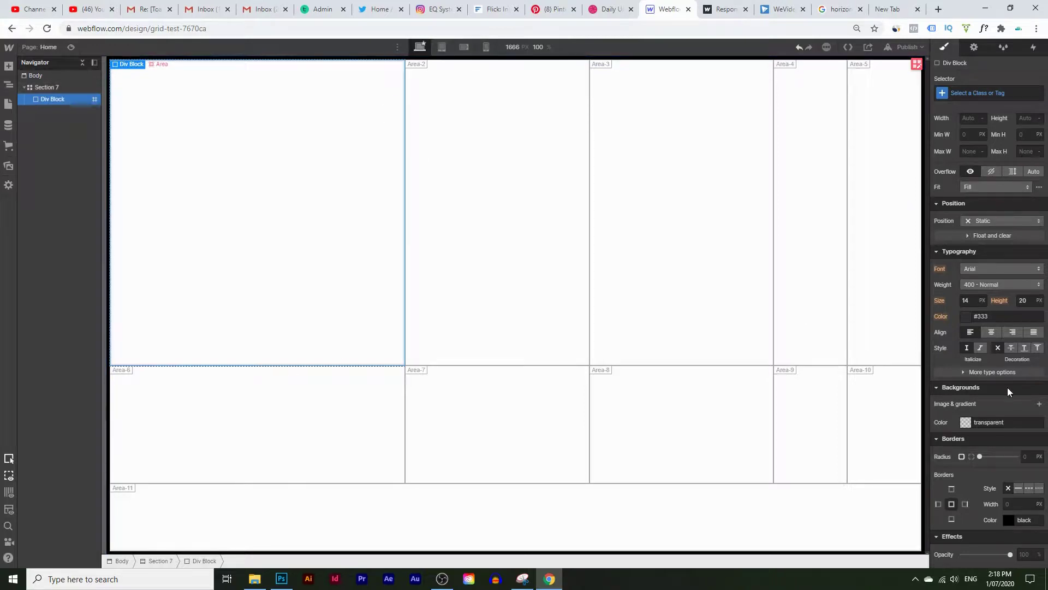
scroll(1016, 409, down, 2)
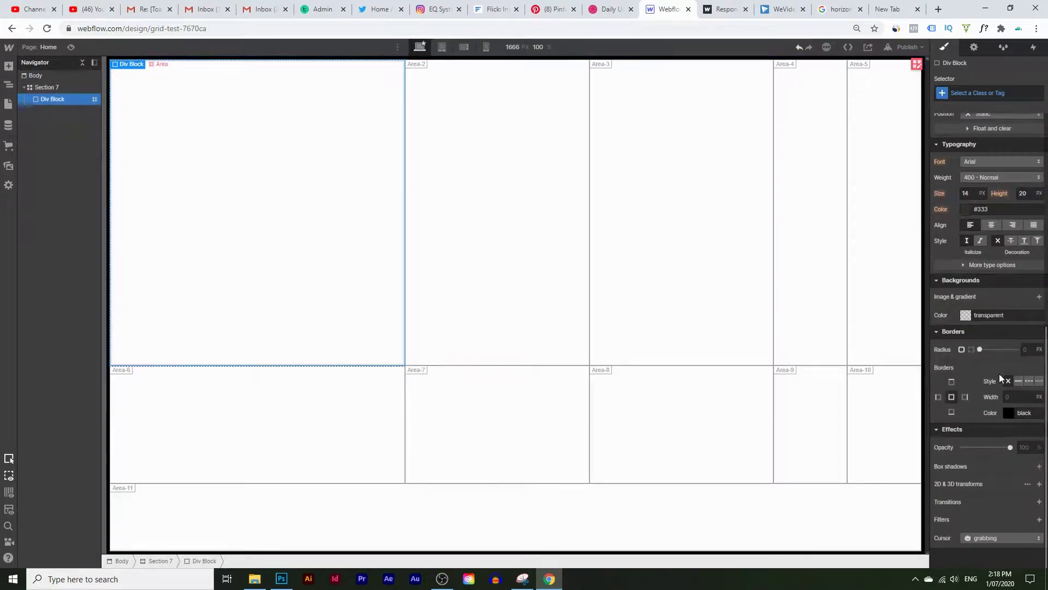
click(1017, 381)
click(1020, 395)
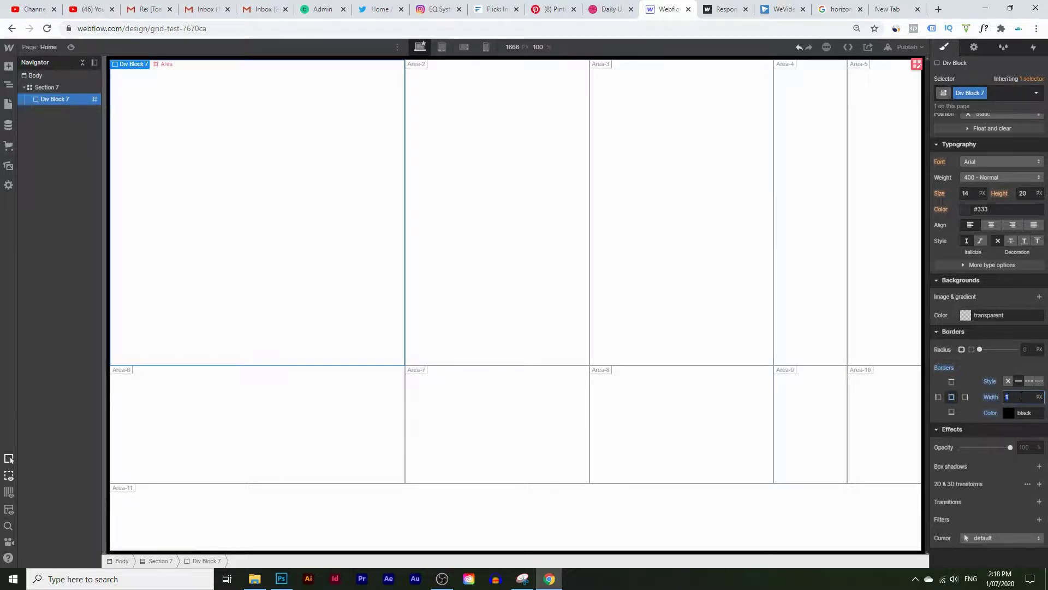
key(Return)
Remove the left and top borders from the div block in the first grid area
click(159, 138)
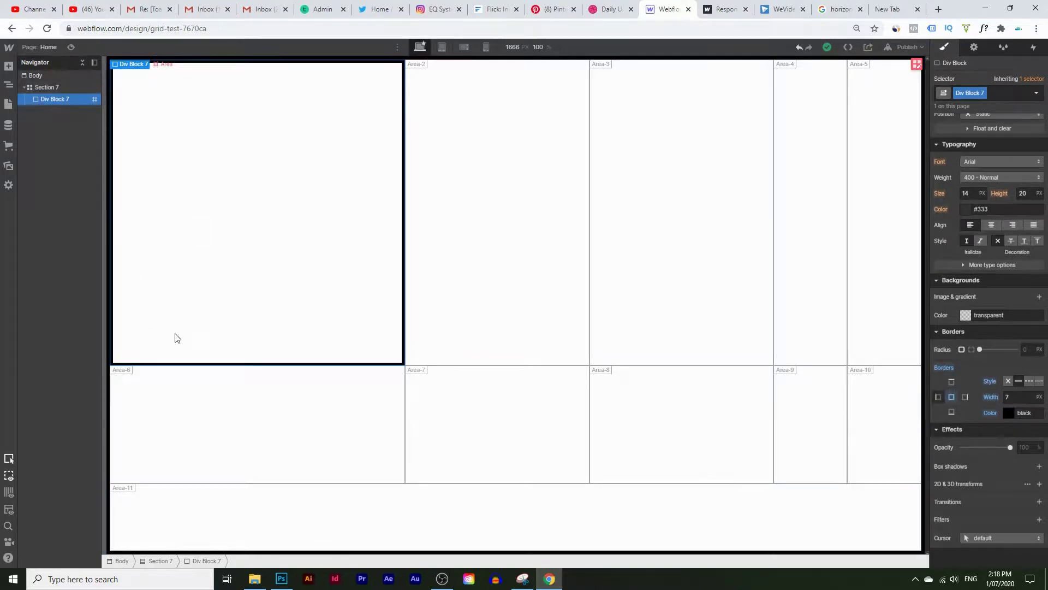
click(1008, 380)
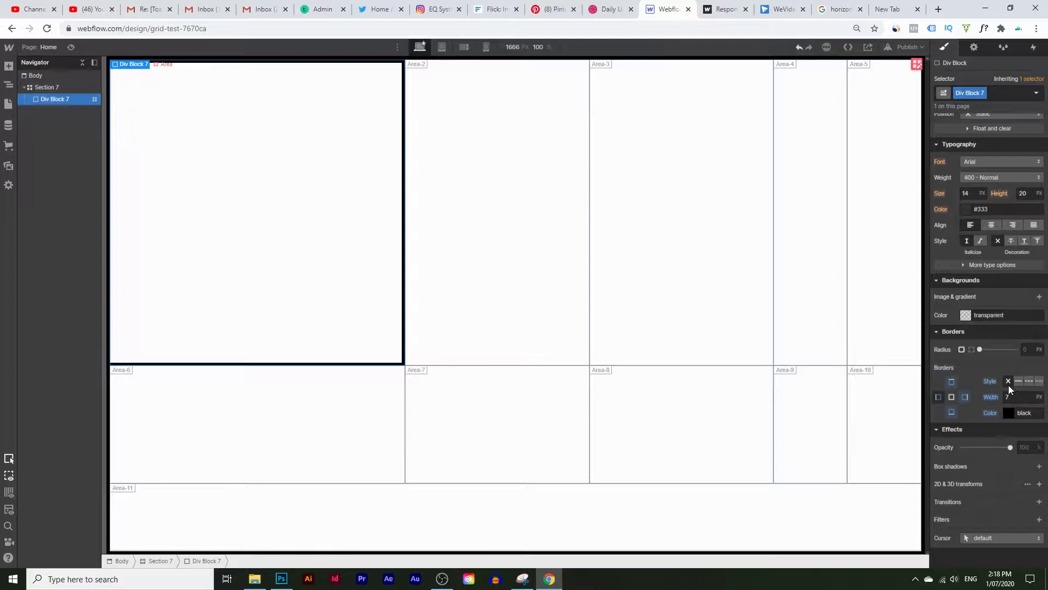
click(951, 380)
click(1008, 380)
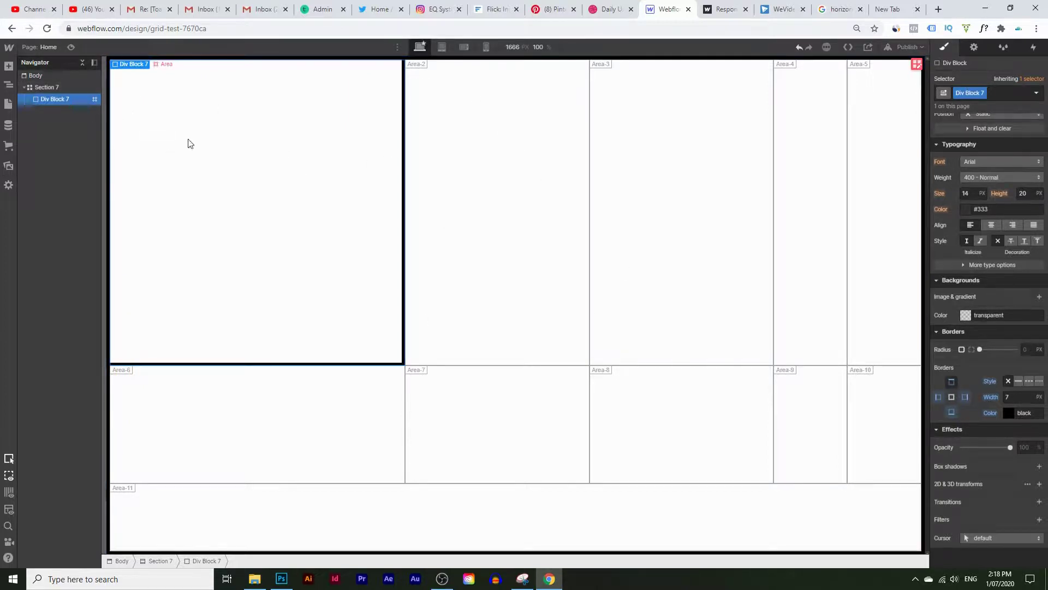
Insert a new div block into the grid section and position it in Area-2
click(8, 68)
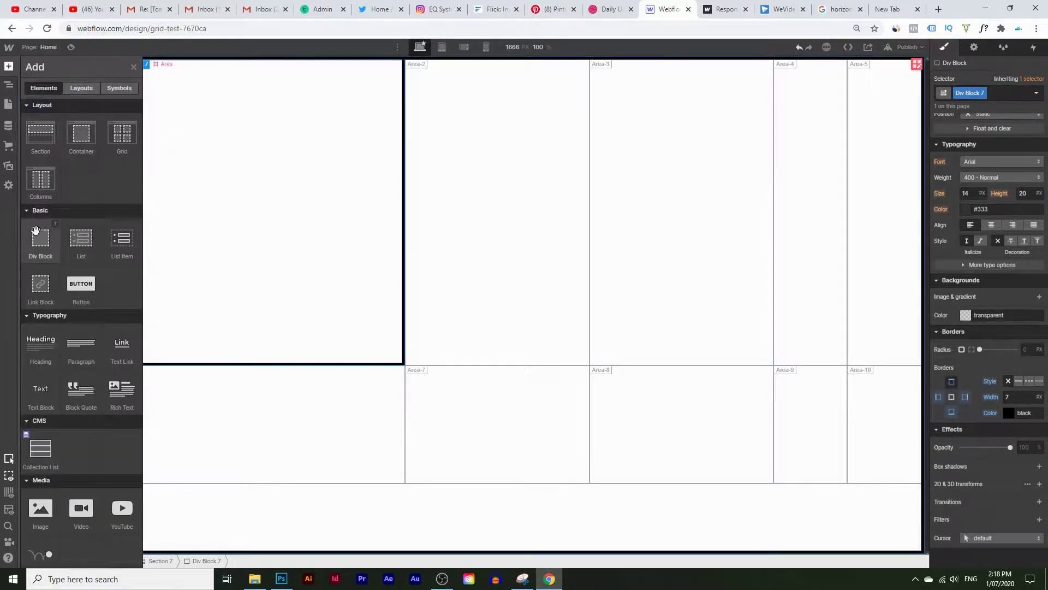
drag(38, 243, 32, 108)
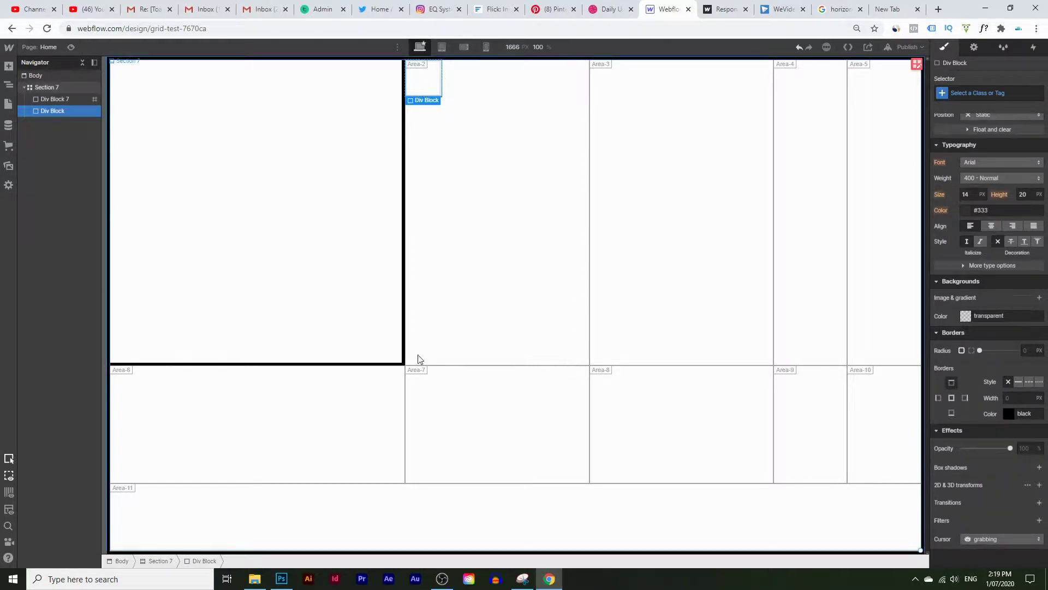
scroll(1000, 263, up, 7)
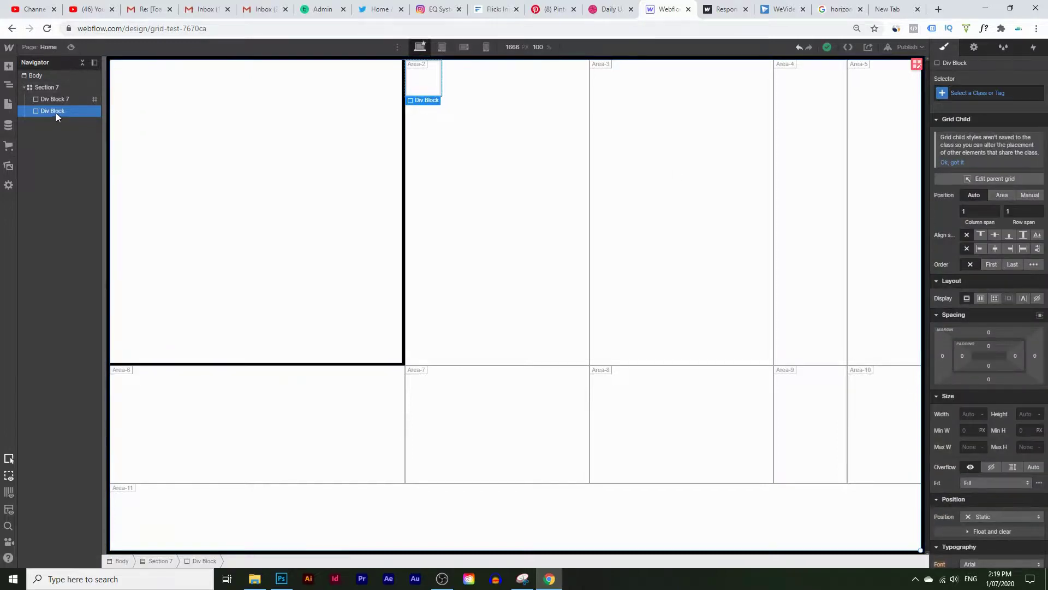
click(999, 195)
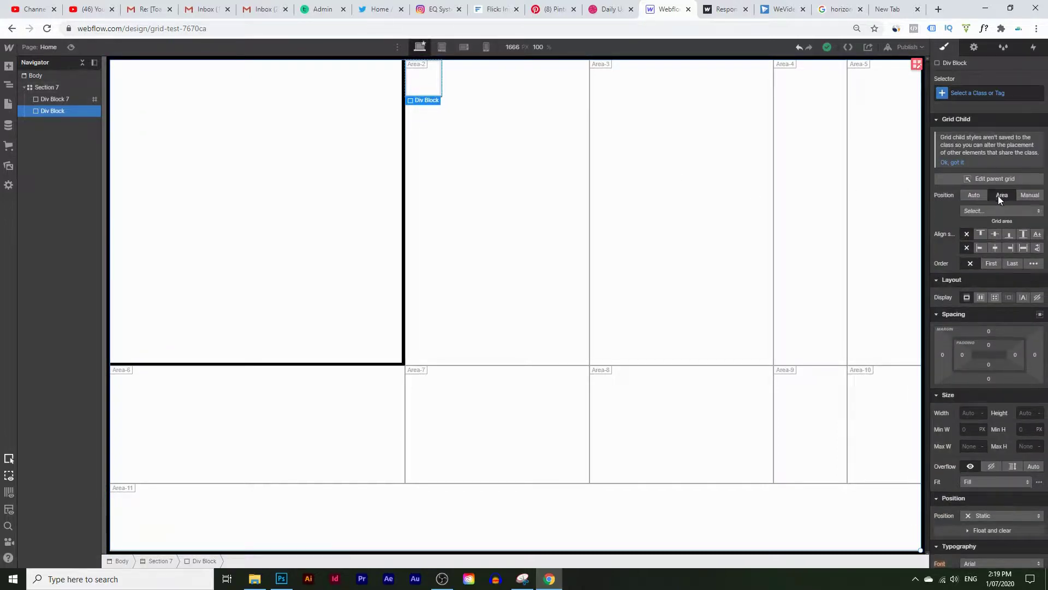
click(985, 212)
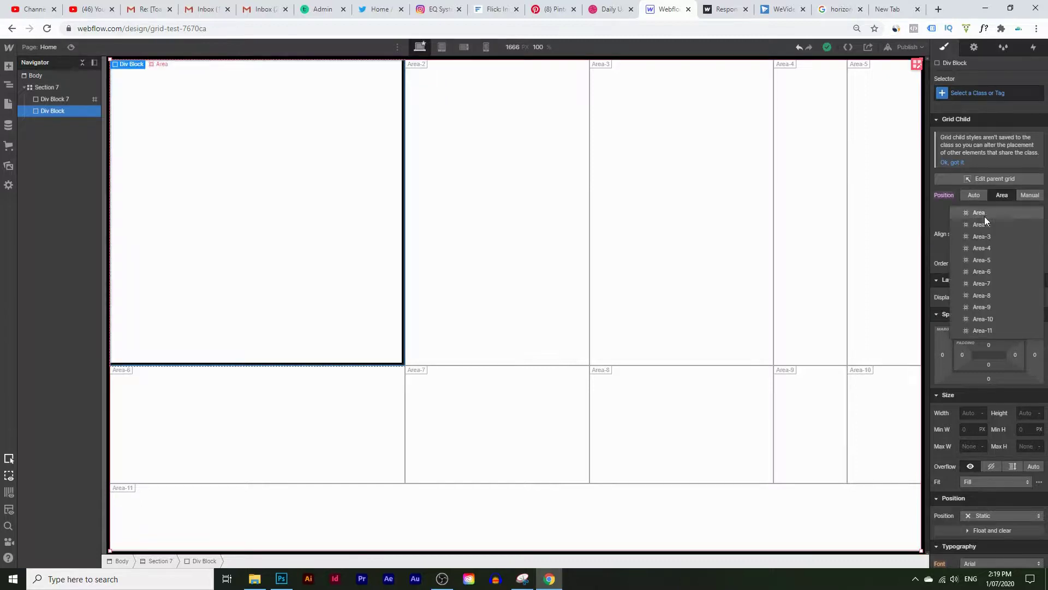
click(983, 224)
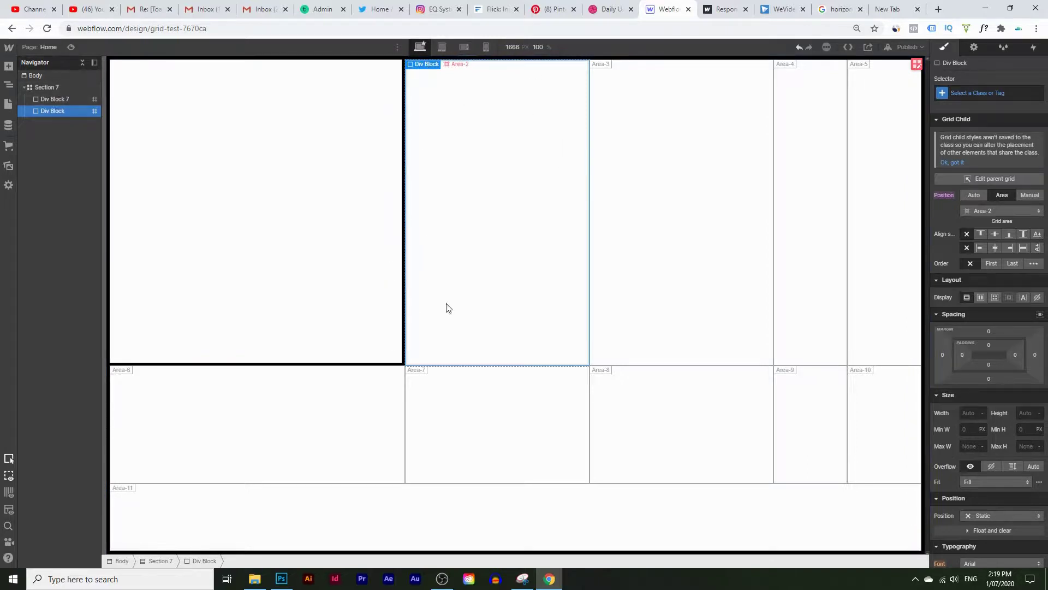
Give the Area-2 div block solid black 7 px borders on its right and bottom sides
scroll(991, 460, down, 7)
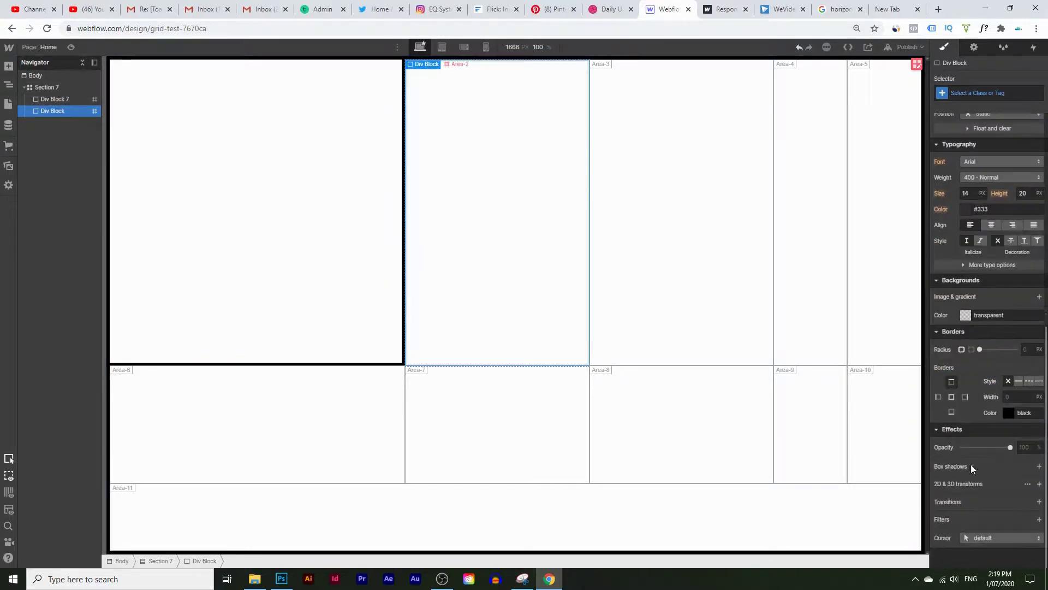
click(964, 397)
click(1023, 383)
click(1012, 397)
text(7)
key(Return)
click(950, 413)
click(1020, 398)
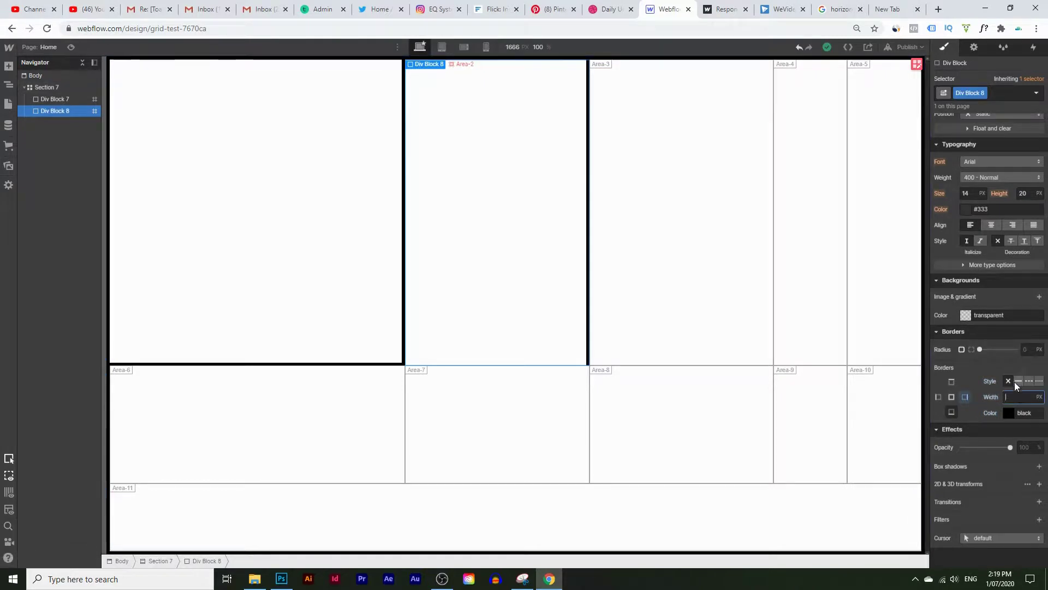
click(1021, 397)
text(7)
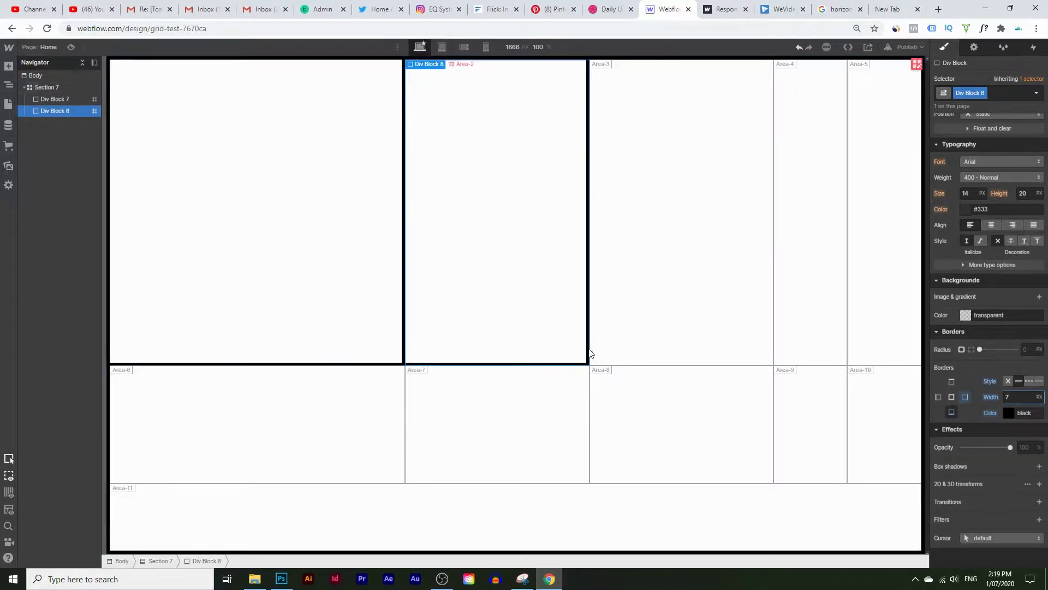
Insert another div block, move it into the grid section and position it in Area-3
click(8, 66)
drag(33, 237, 655, 205)
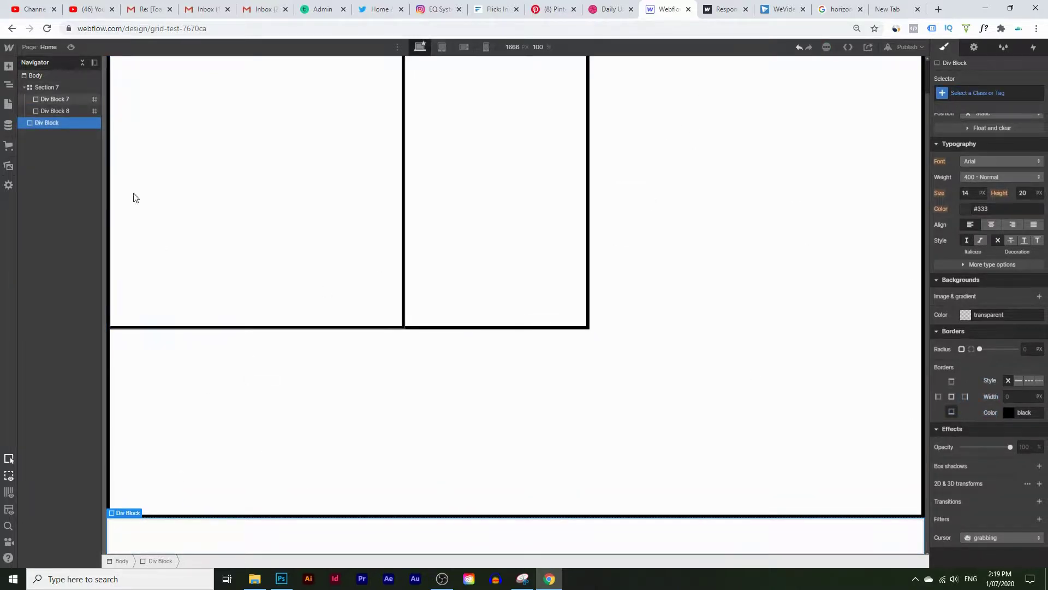
drag(37, 123, 686, 181)
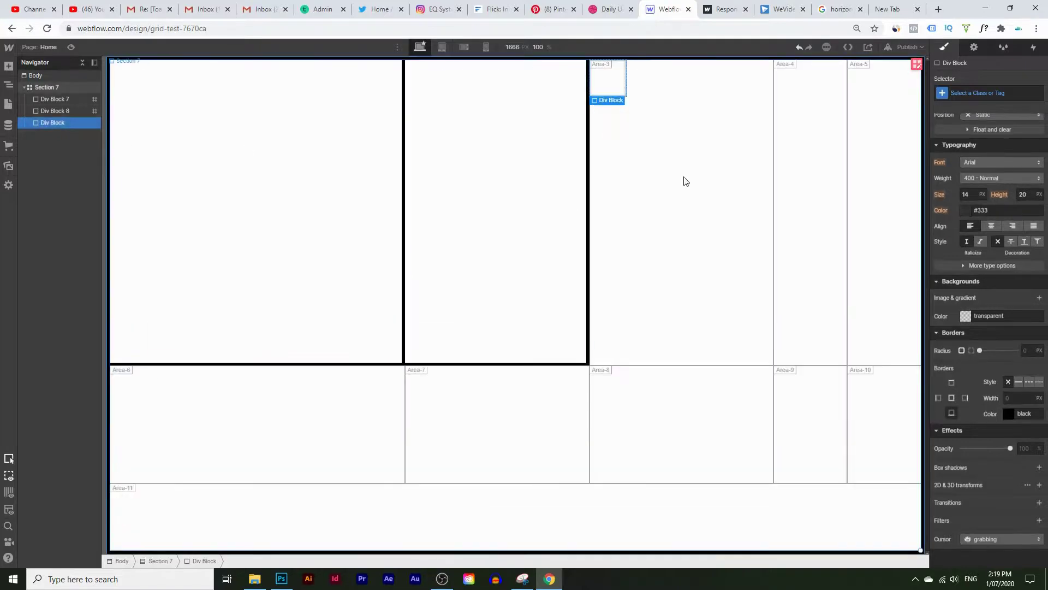
scroll(983, 192, up, 7)
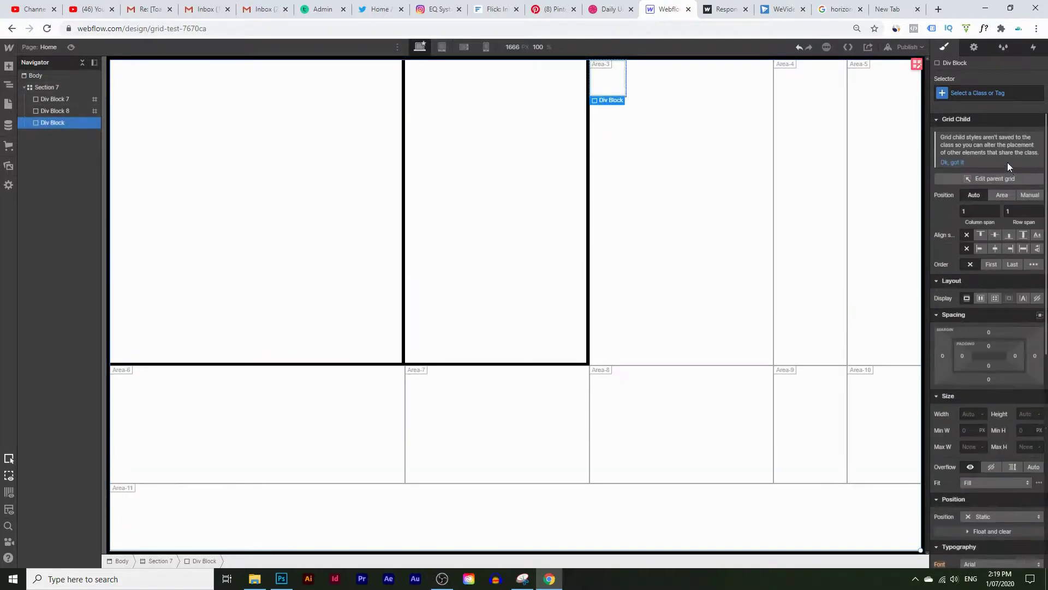
click(1012, 196)
click(974, 212)
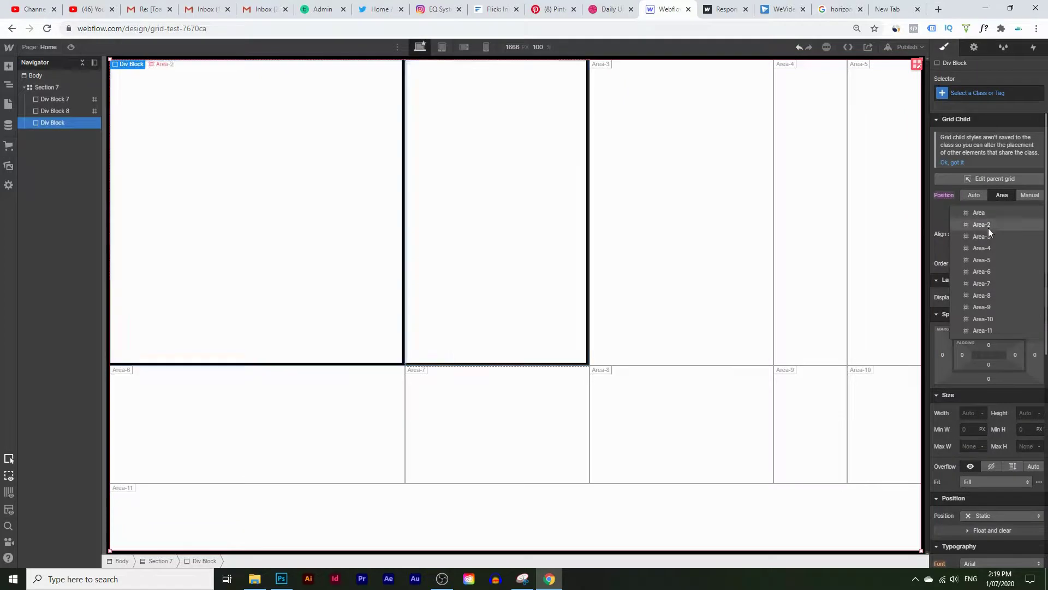
click(991, 236)
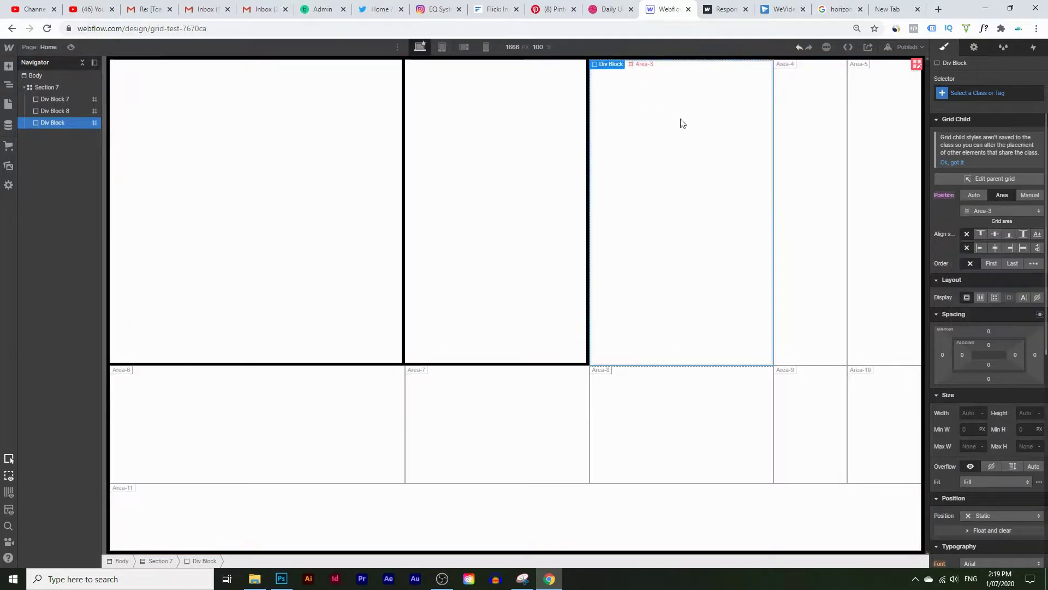
Give the Area-3 div block solid black 7 px borders on its bottom and right sides
scroll(1008, 512, down, 5)
scroll(1002, 419, down, 2)
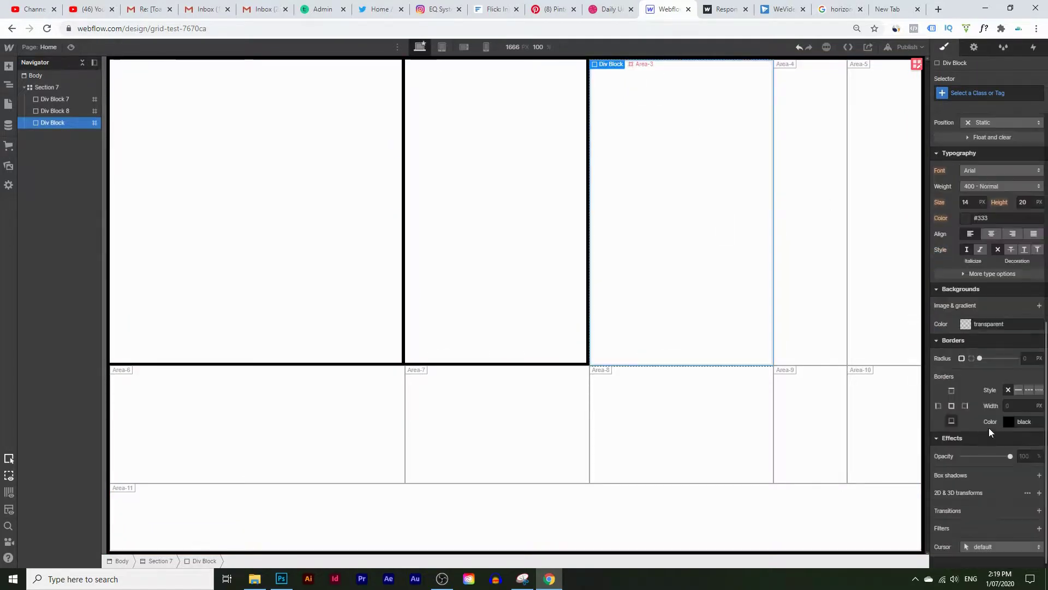
click(1019, 390)
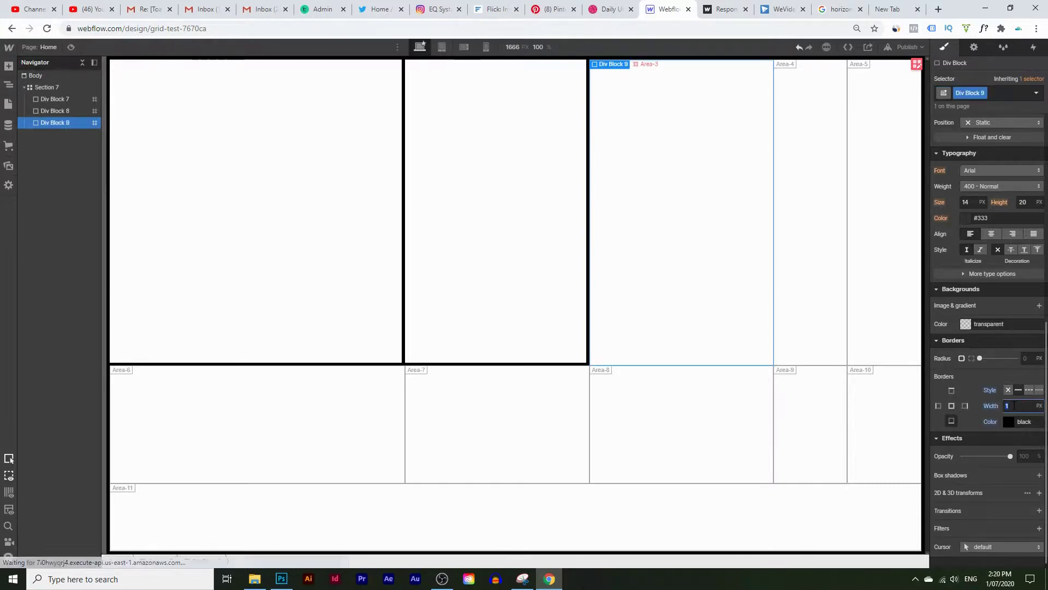
click(965, 406)
click(1017, 391)
click(1018, 406)
text(7)
key(Return)
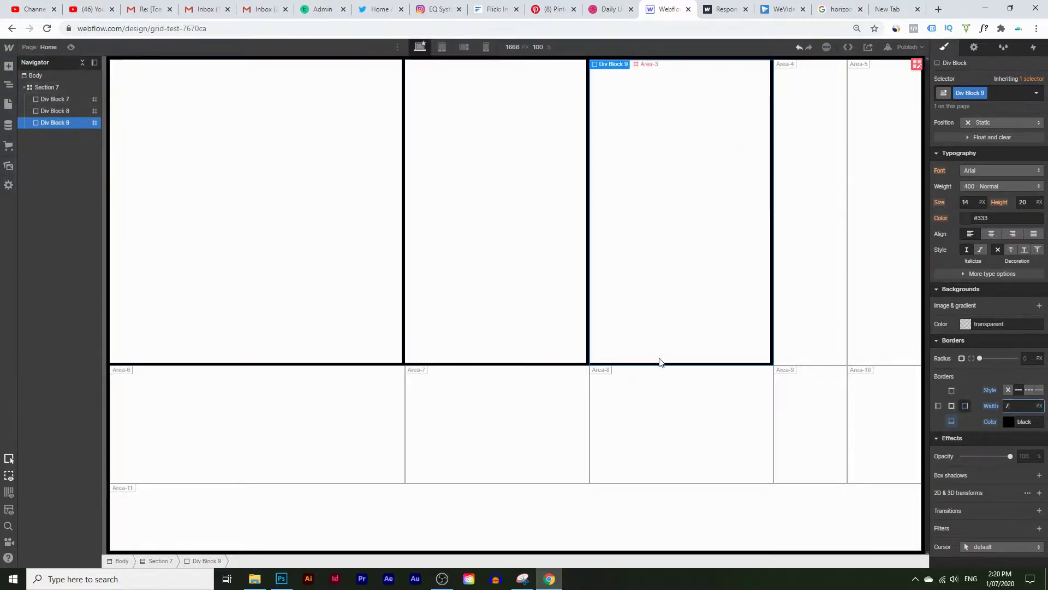
Insert a div block into Area-4 and give it solid 7 px black right and bottom borders
click(9, 66)
drag(39, 191, 833, 320)
click(1018, 390)
click(1017, 406)
text(7)
click(951, 421)
click(1018, 390)
click(1016, 406)
text(7)
Insert a div block into Area-5 with a solid 7 px black bottom border and no right border
click(8, 66)
drag(40, 240, 879, 163)
click(1019, 390)
click(1017, 405)
text(7)
click(965, 406)
click(1019, 390)
click(1007, 391)
Insert a div block into Area-6 and give it solid 7 px black right and bottom borders
click(9, 66)
drag(40, 215, 239, 395)
click(1018, 390)
click(1016, 405)
text(7)
click(951, 421)
click(1018, 390)
text(7)
Insert a div block into Area-7 and apply solid 7 px black borders to its bottom and right sides
click(9, 66)
drag(40, 215, 524, 431)
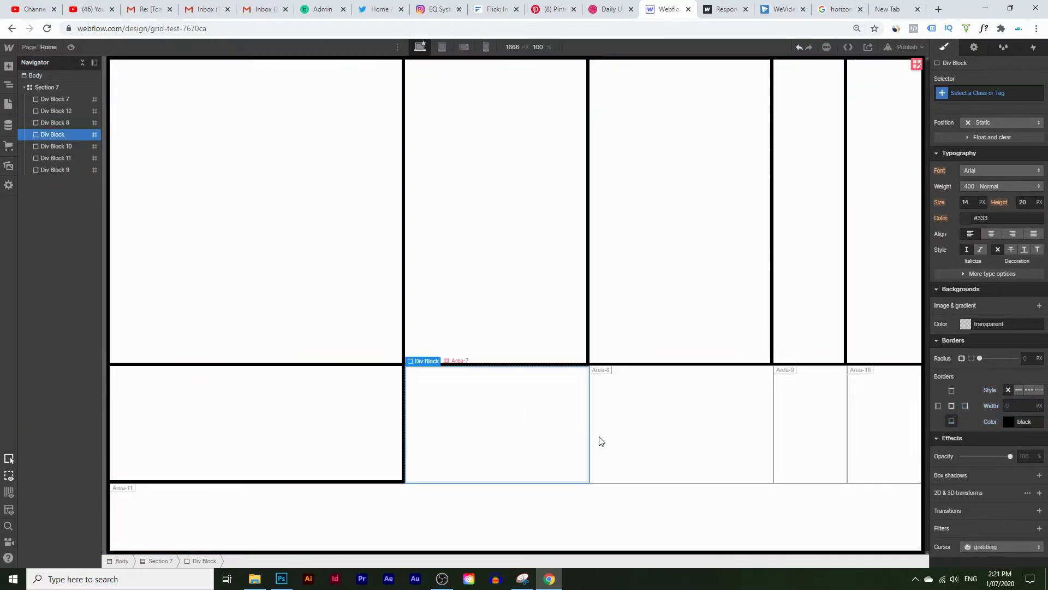
click(1018, 390)
text(7)
click(965, 406)
click(1018, 390)
text(7)
Insert a div block into Area-8 and apply solid 7 px black borders to its right and bottom sides
drag(39, 215, 677, 426)
click(1018, 390)
click(951, 421)
click(1018, 389)
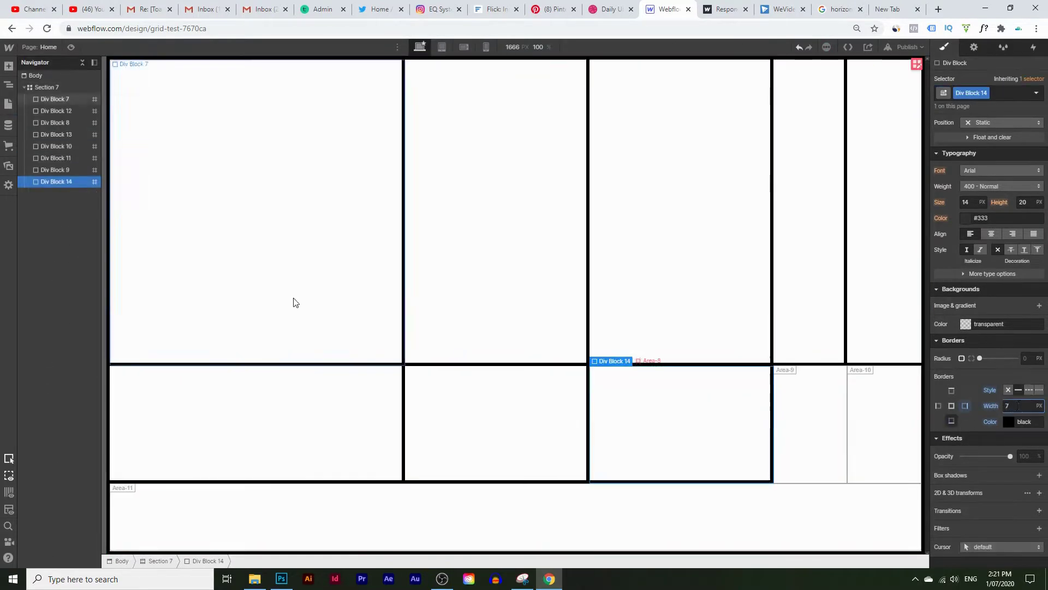
Insert a div block into Area-9 with solid 7 px black bottom and right borders
click(8, 66)
drag(39, 215, 809, 426)
click(1018, 390)
click(964, 406)
click(1016, 406)
text(7)
Insert a div block into Area-10 and give it a solid 7 px black bottom border
click(9, 66)
drag(40, 230, 884, 424)
click(1019, 390)
text(7)
click(951, 421)
click(1008, 390)
click(704, 441)
click(704, 325)
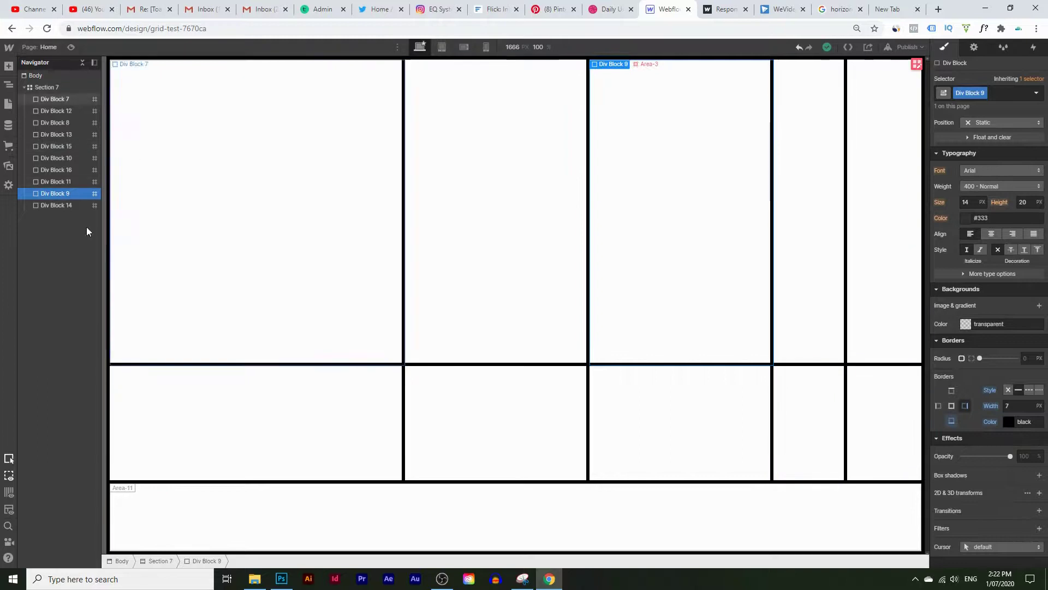
Publish the site to the grid-test-7670ca.webflow.io domain
click(904, 47)
click(867, 170)
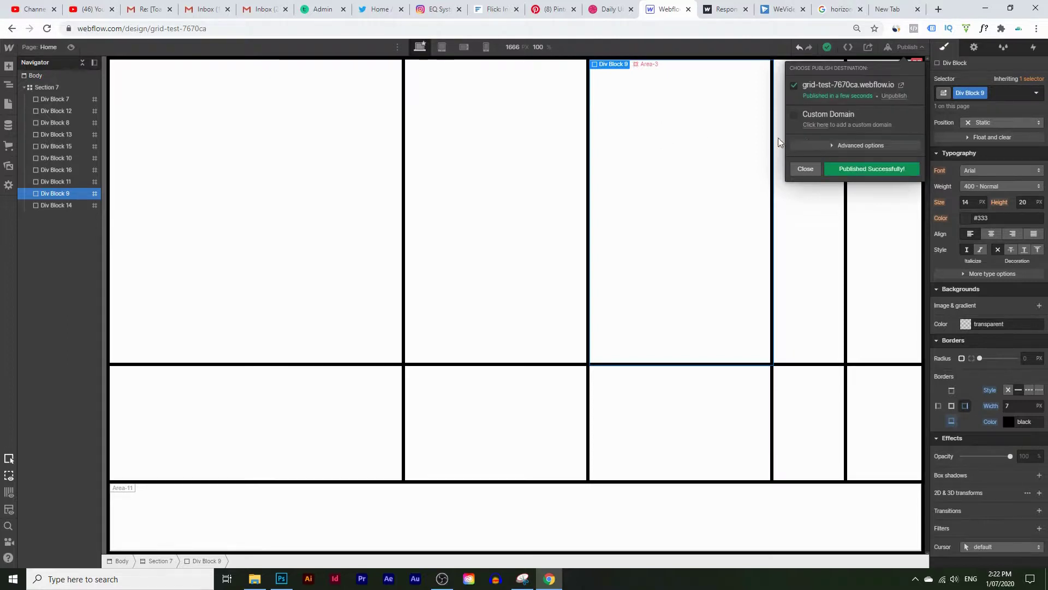
Preview the bordered grid and compare it with the Mondrian design in Photoshop
click(68, 46)
click(70, 47)
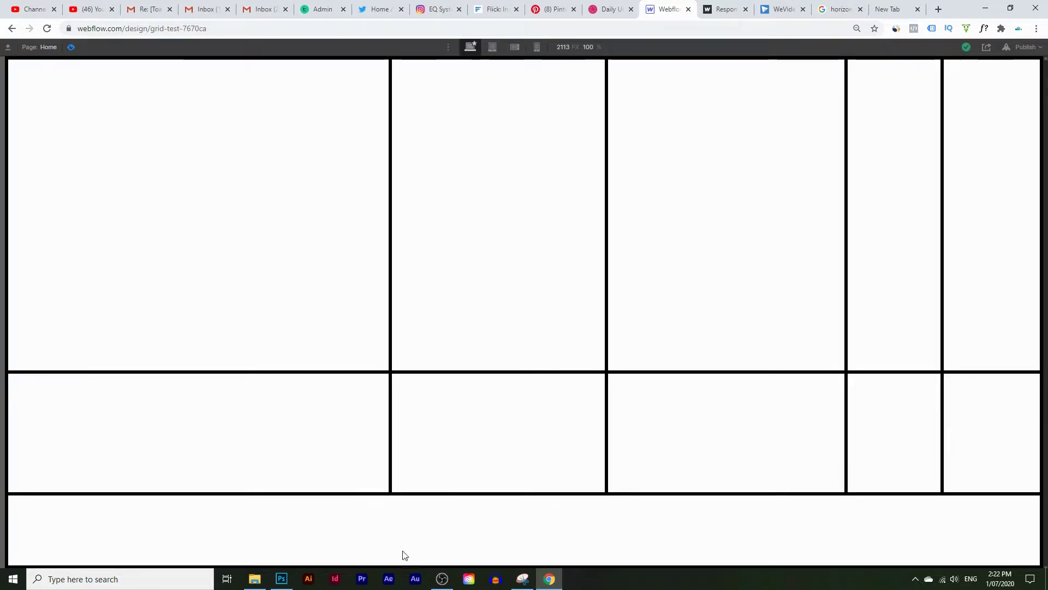
click(280, 583)
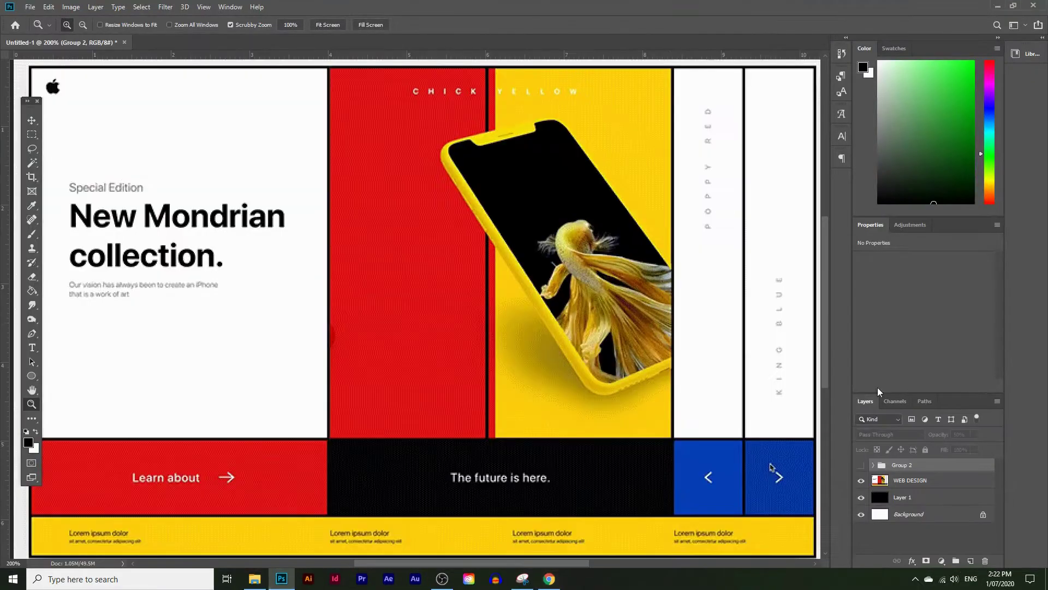
click(1002, 7)
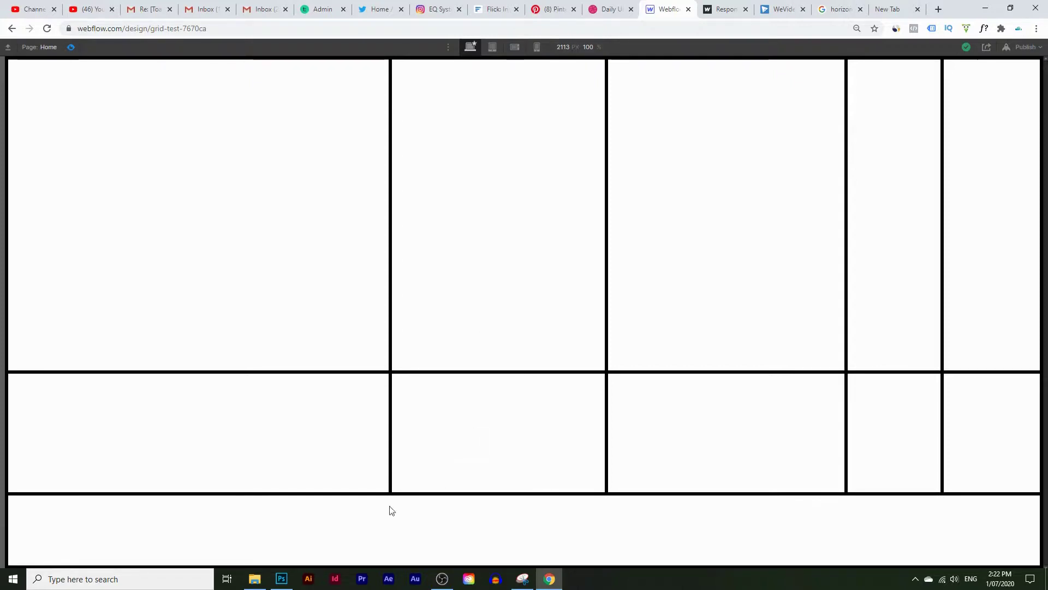
Switch to Photoshop, sample the design's red panel as the foreground colour and copy its hex code e00816
click(281, 579)
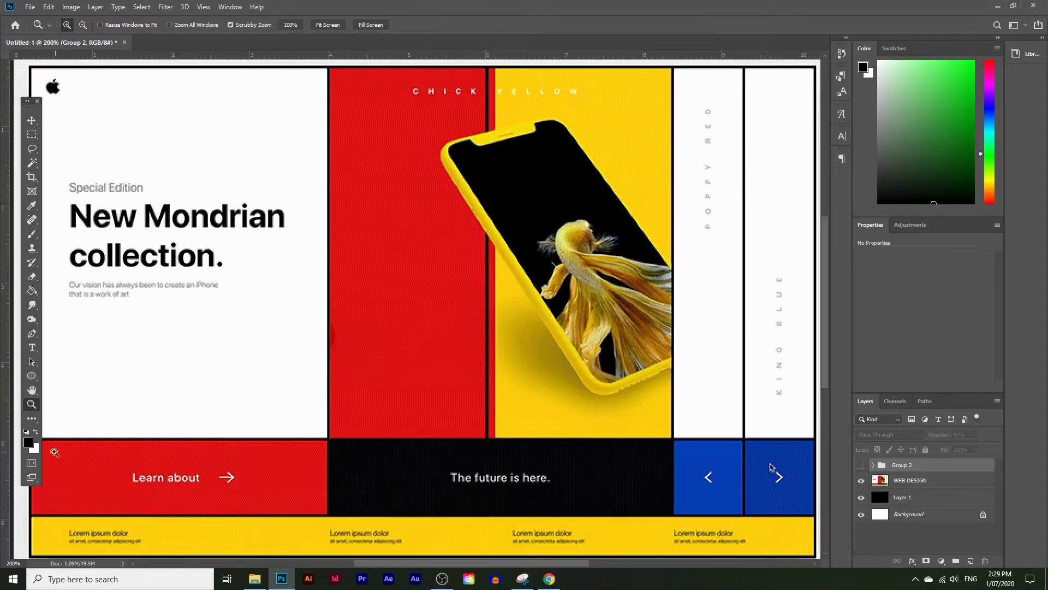
click(30, 445)
click(427, 262)
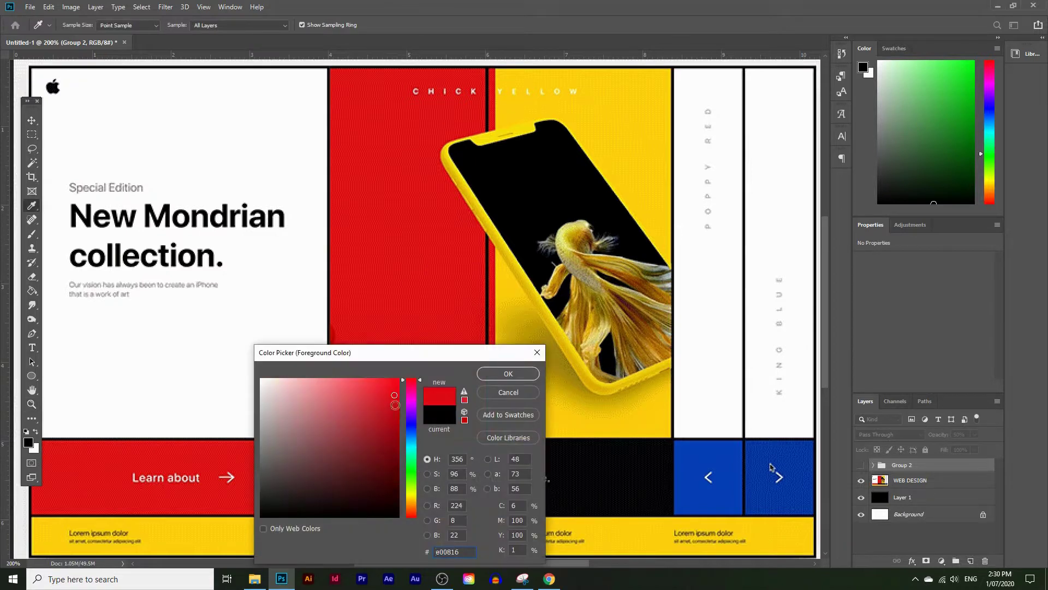
double_click(448, 552)
key(ctrl+c)
click(525, 381)
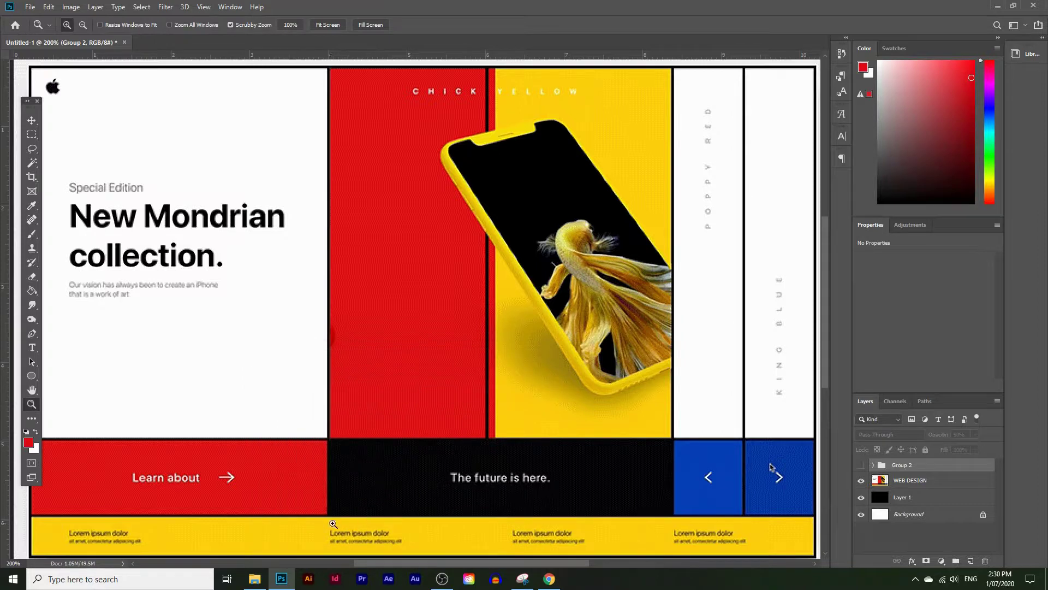
Switch back to Webflow in the browser and leave the page preview
click(549, 579)
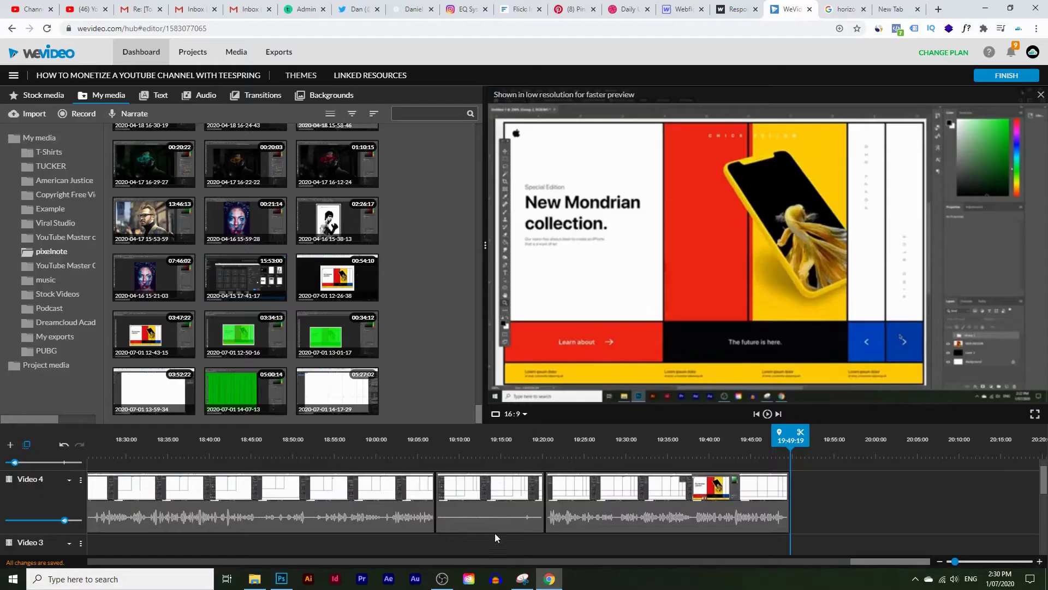
click(754, 7)
click(682, 9)
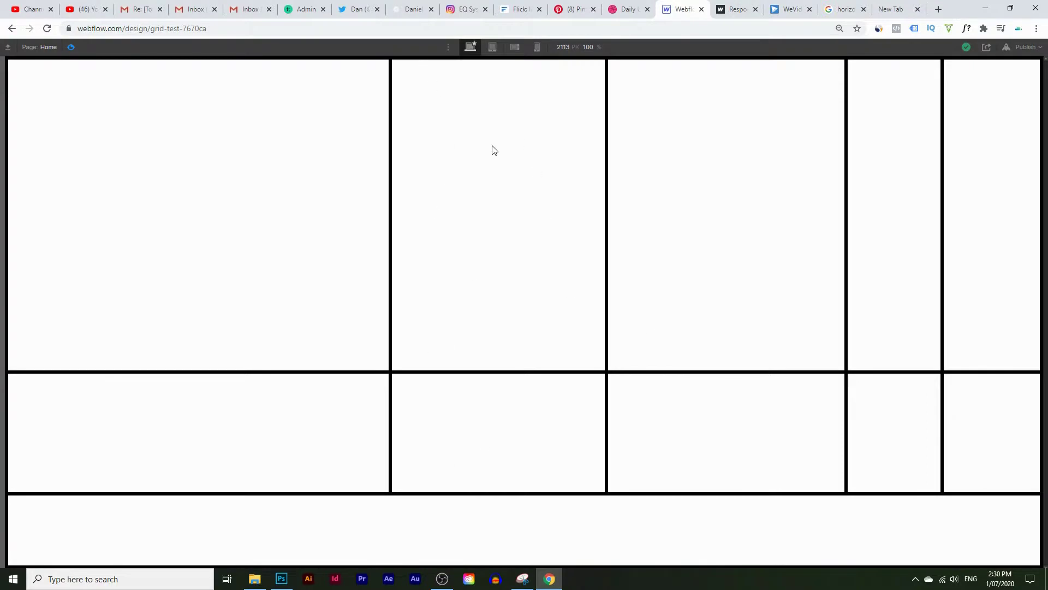
click(70, 46)
Set the background colour of the Area-2 div block to the copied red, #e00816
click(483, 213)
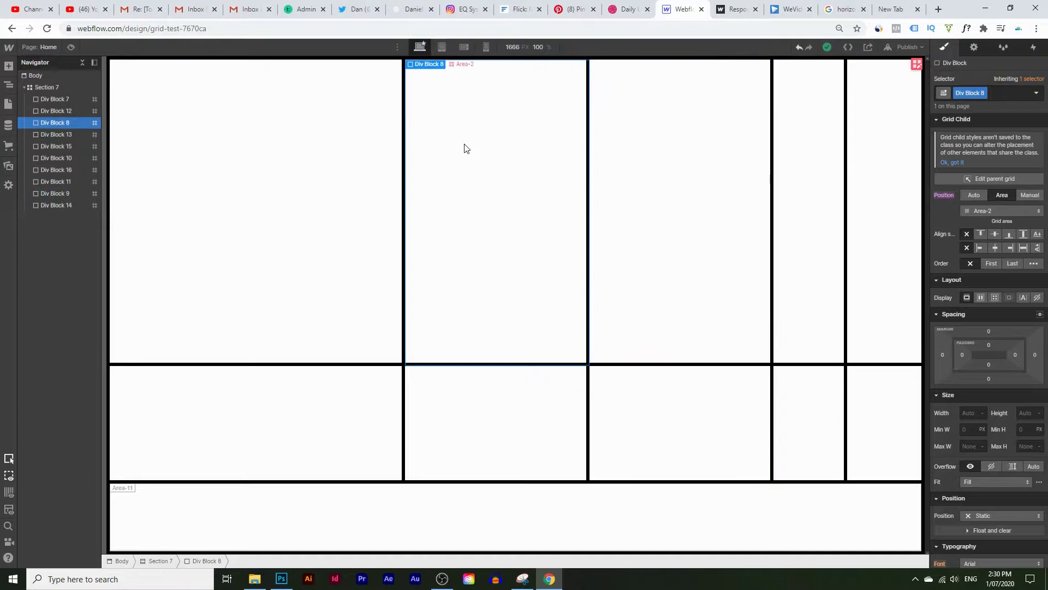
scroll(971, 438, down, 3)
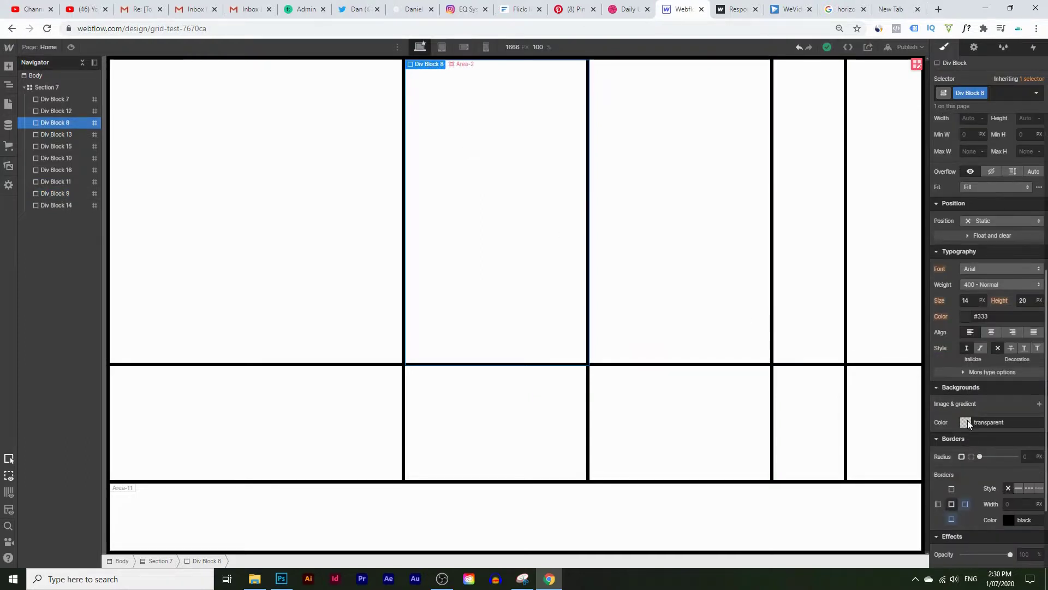
click(966, 421)
click(964, 423)
click(962, 423)
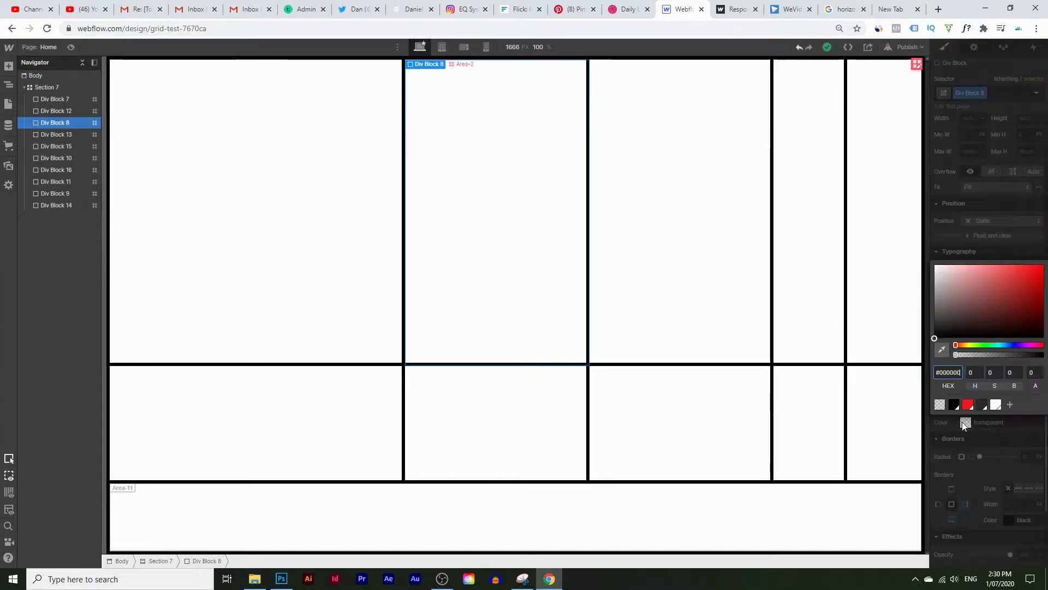
drag(961, 372, 916, 369)
key(ctrl+v)
key(Return)
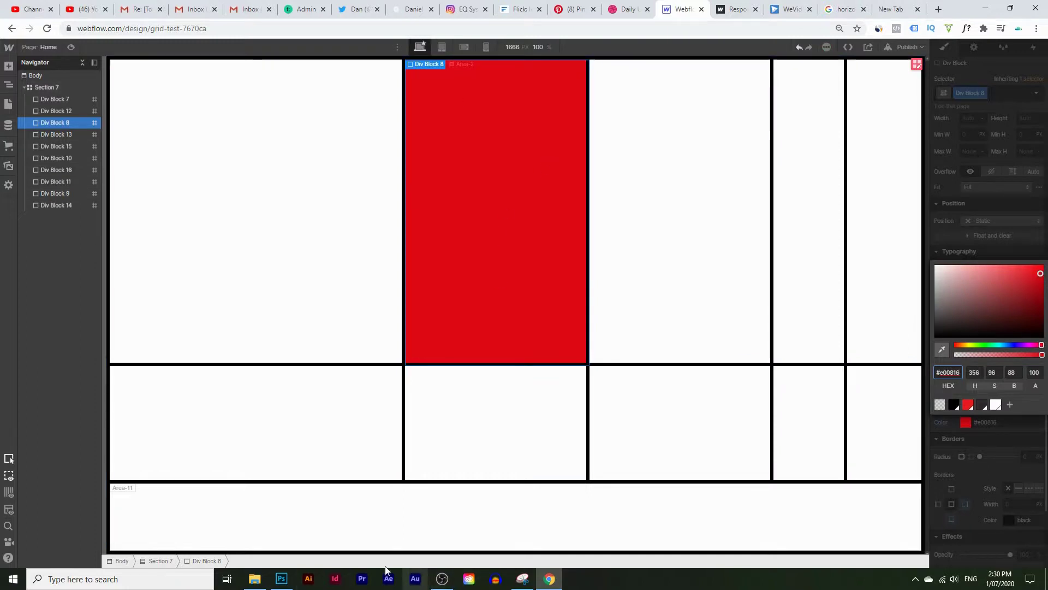
Switch to Photoshop and check which other panel of the Mondrian design uses the sampled red
mouse_move(283, 580)
click(290, 540)
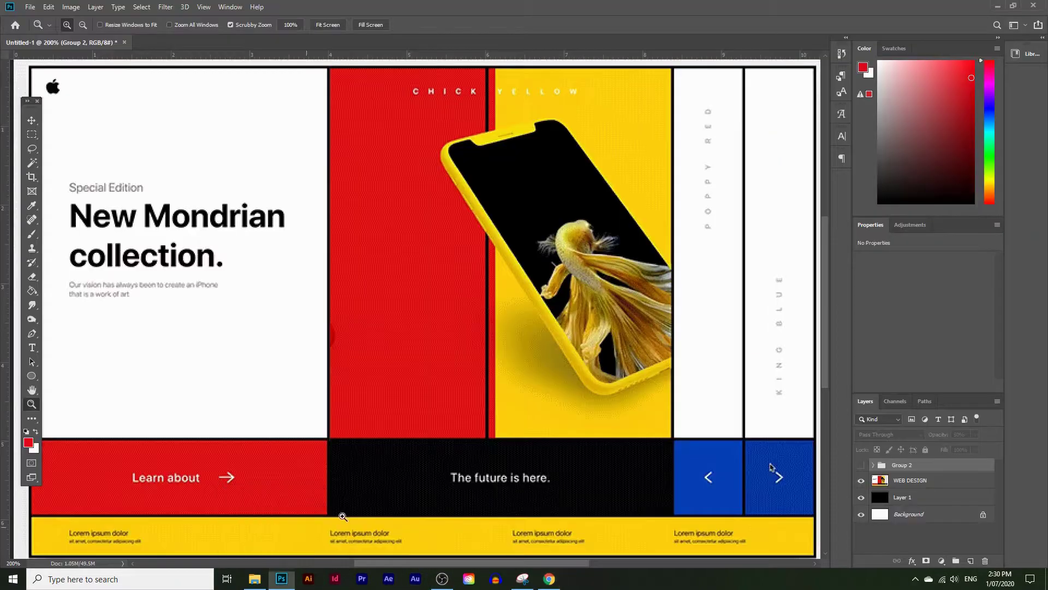
click(29, 443)
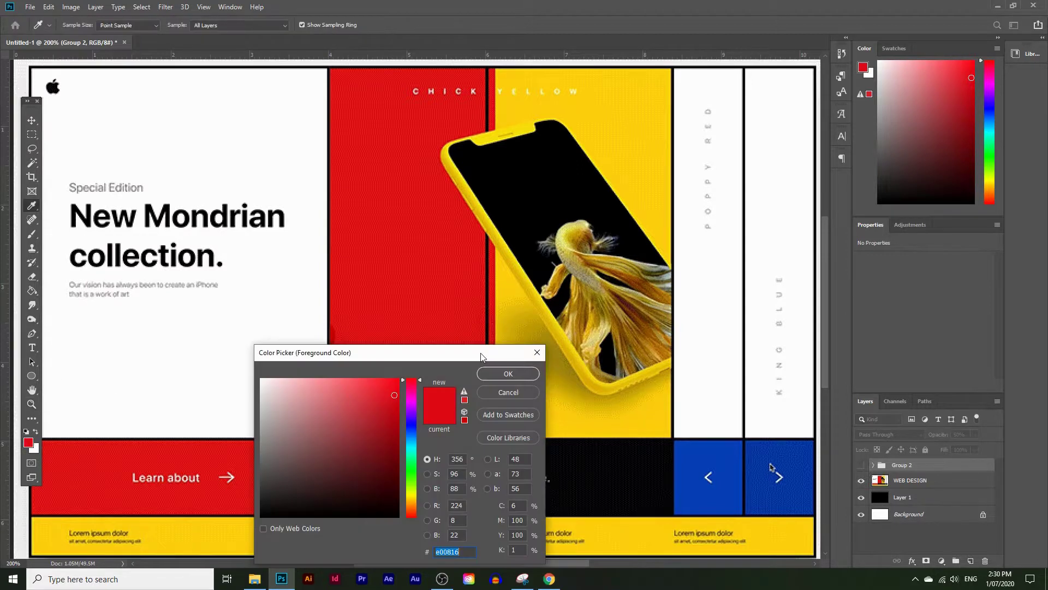
click(507, 394)
key(z)
scroll(390, 375, down, 1)
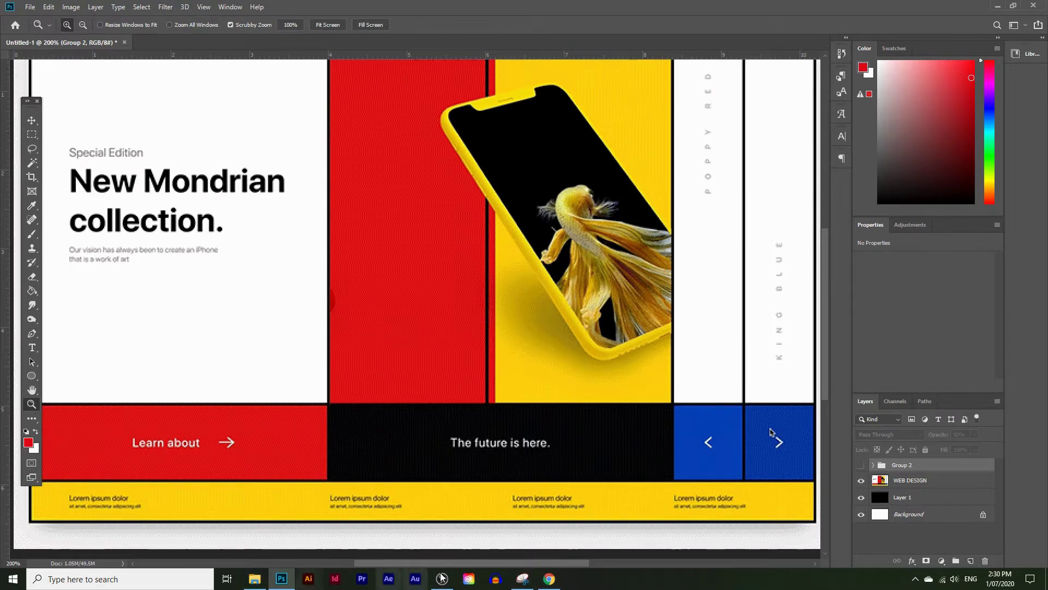
Switch back to Webflow in the browser and set the Area-6 div block's background colour to #e00816
mouse_move(550, 579)
click(513, 530)
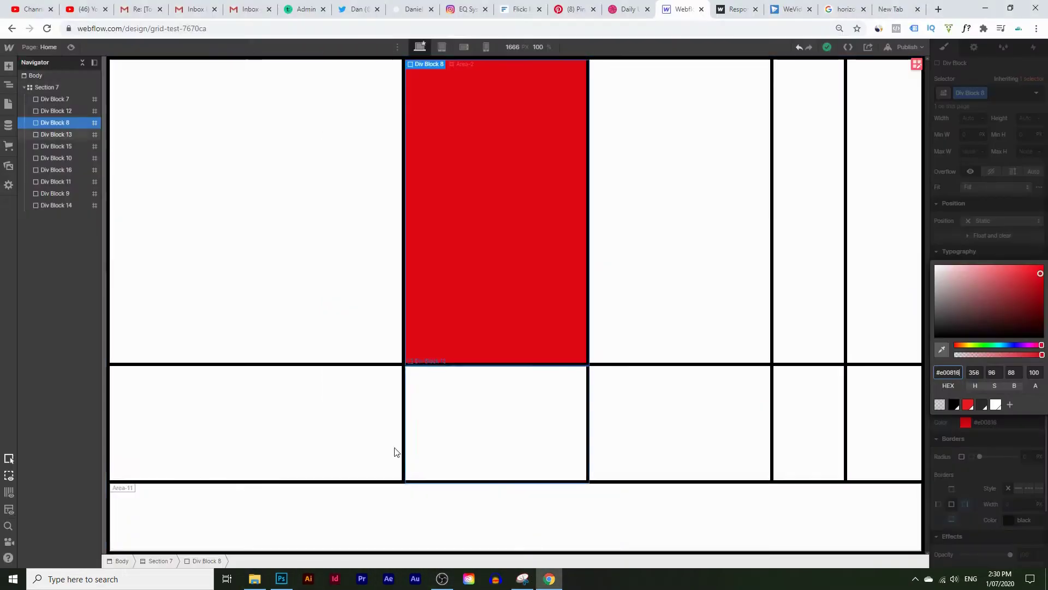
click(339, 421)
click(966, 422)
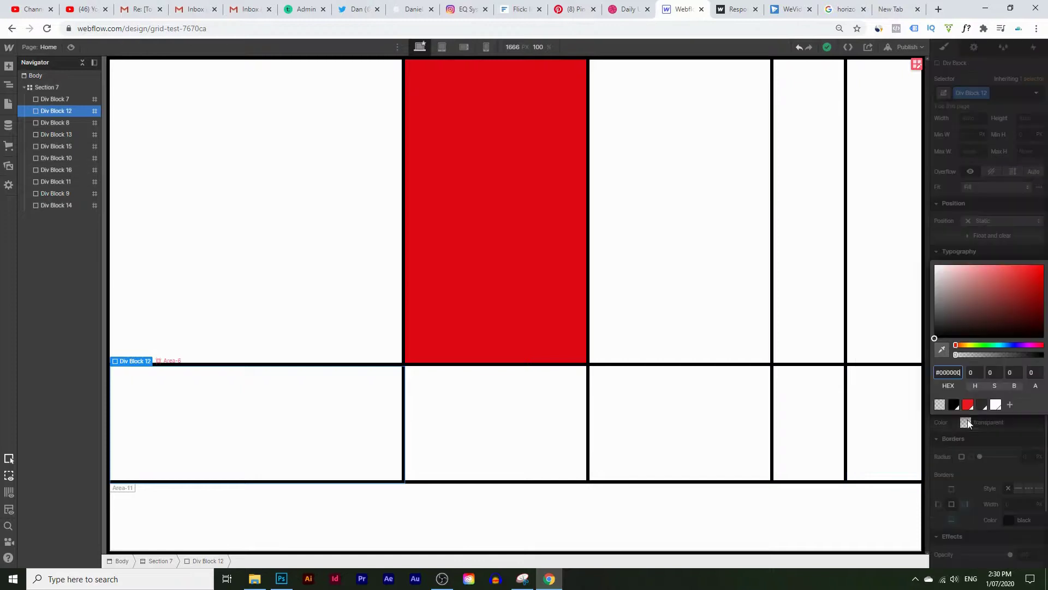
drag(963, 373, 871, 386)
text(#e00816)
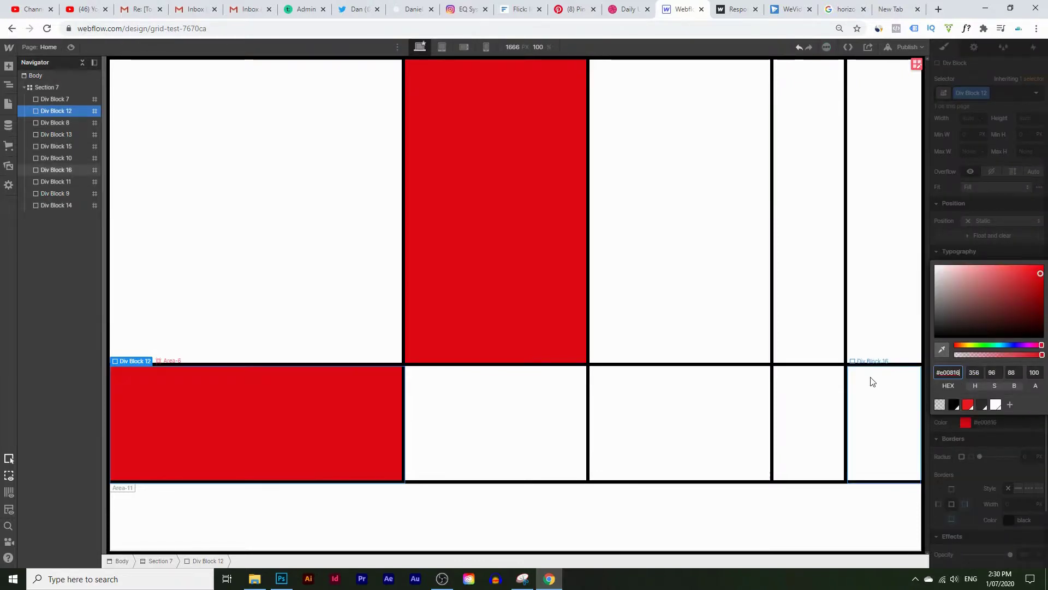
Switch to Photoshop, sample the design's yellow panel as the foreground colour and copy its hex code ffcd10
click(281, 578)
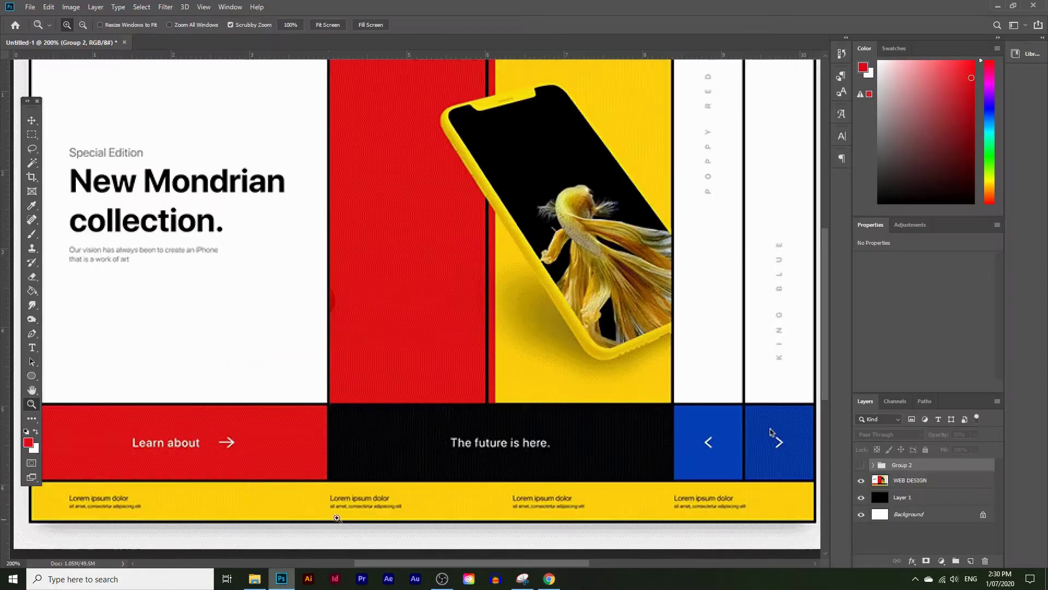
click(28, 444)
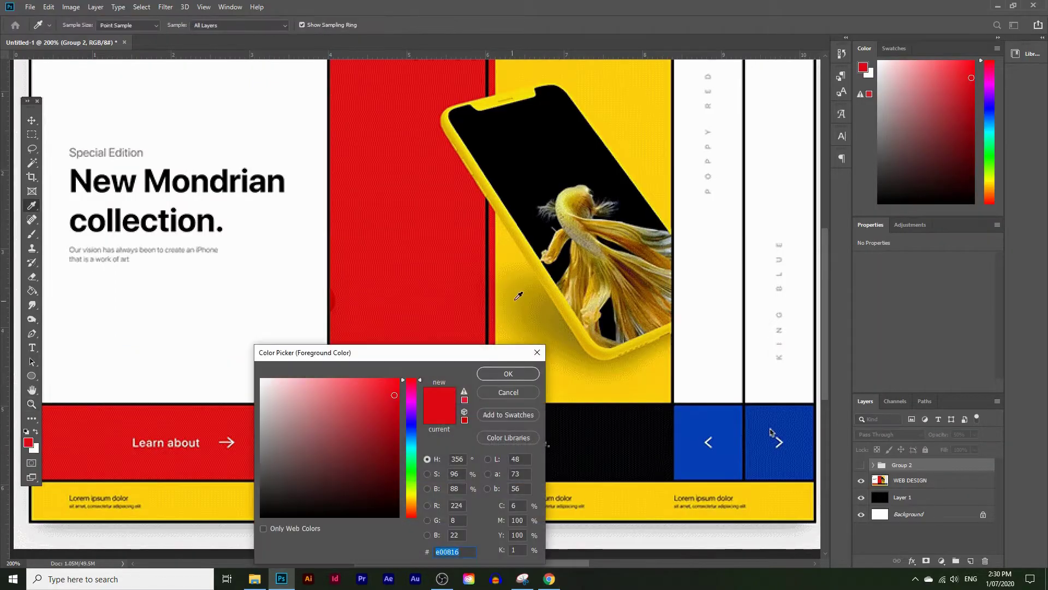
click(633, 88)
drag(462, 552, 399, 550)
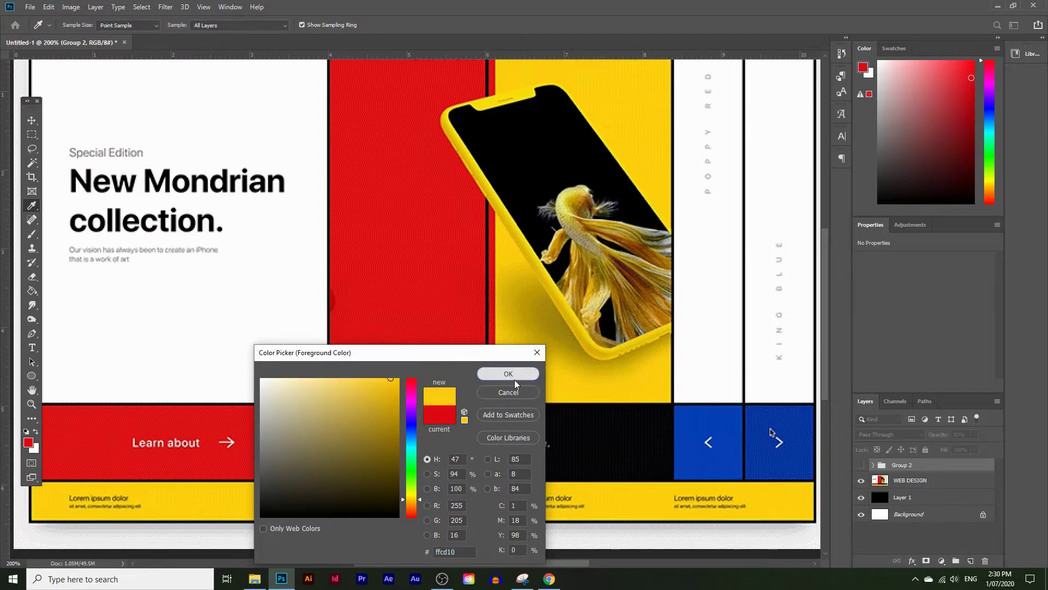
click(507, 375)
key(z)
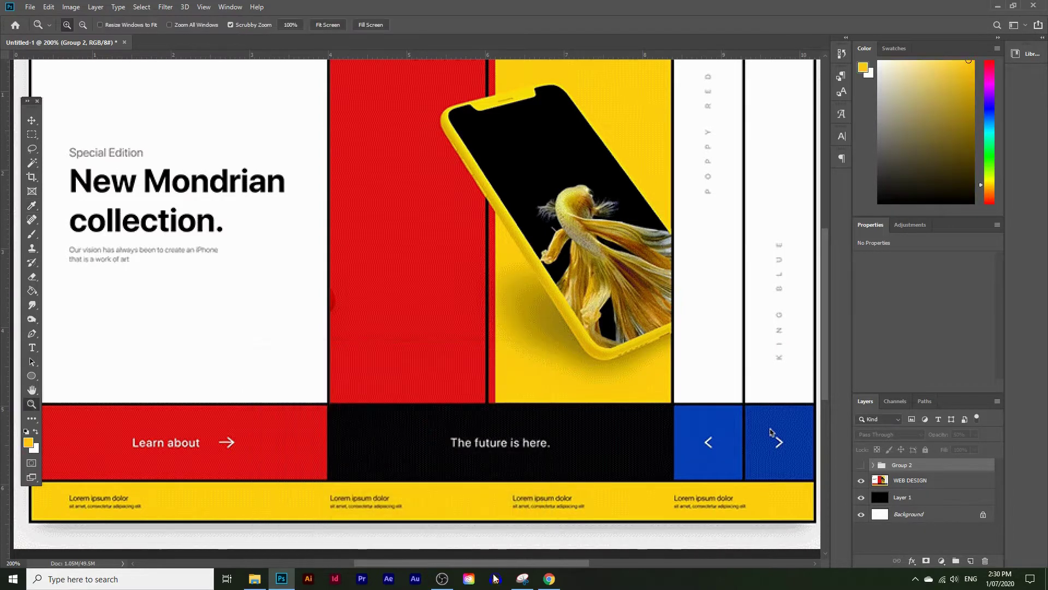
Switch back to Webflow in the browser and set the Area-3 div block's background colour to #ffcd10
click(549, 578)
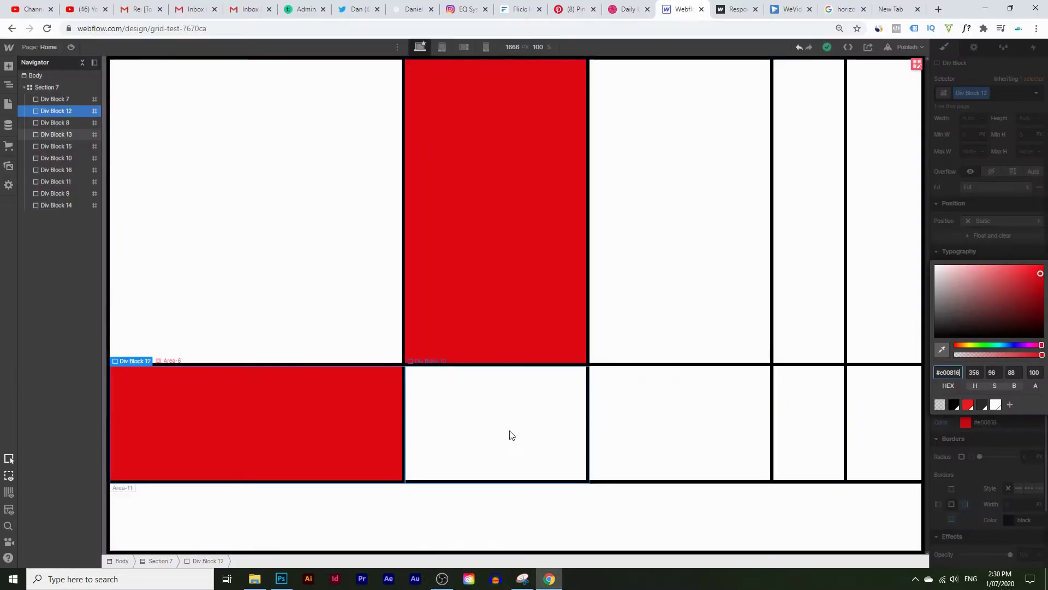
click(675, 305)
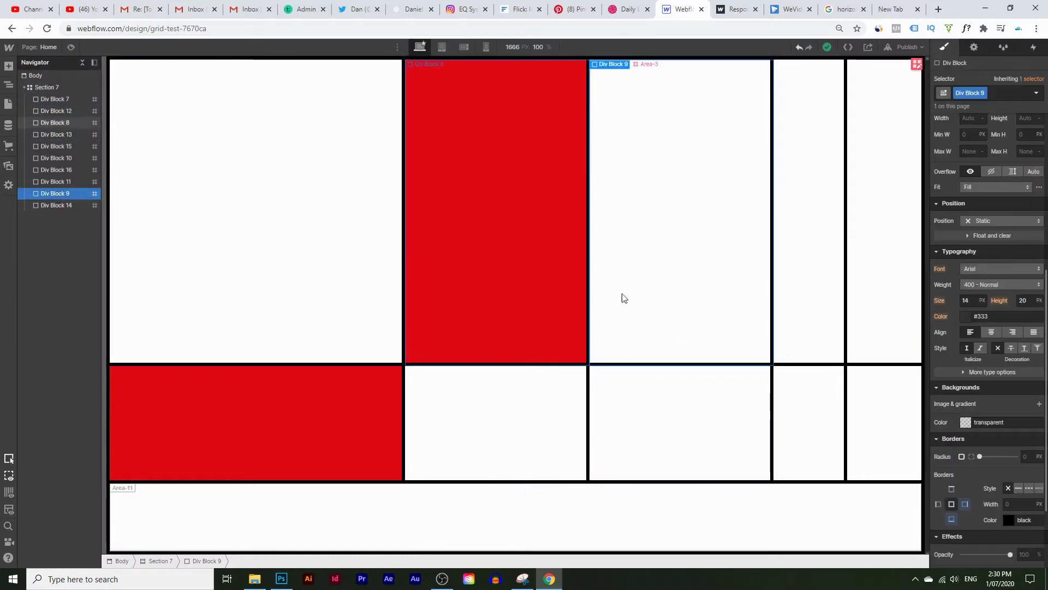
click(969, 424)
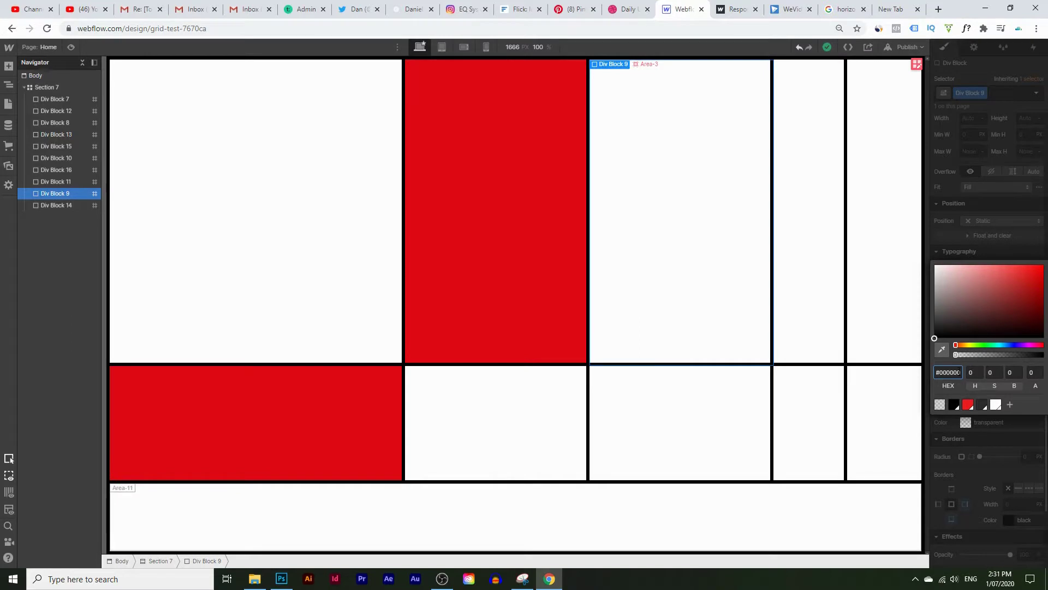
text(#ffcd10)
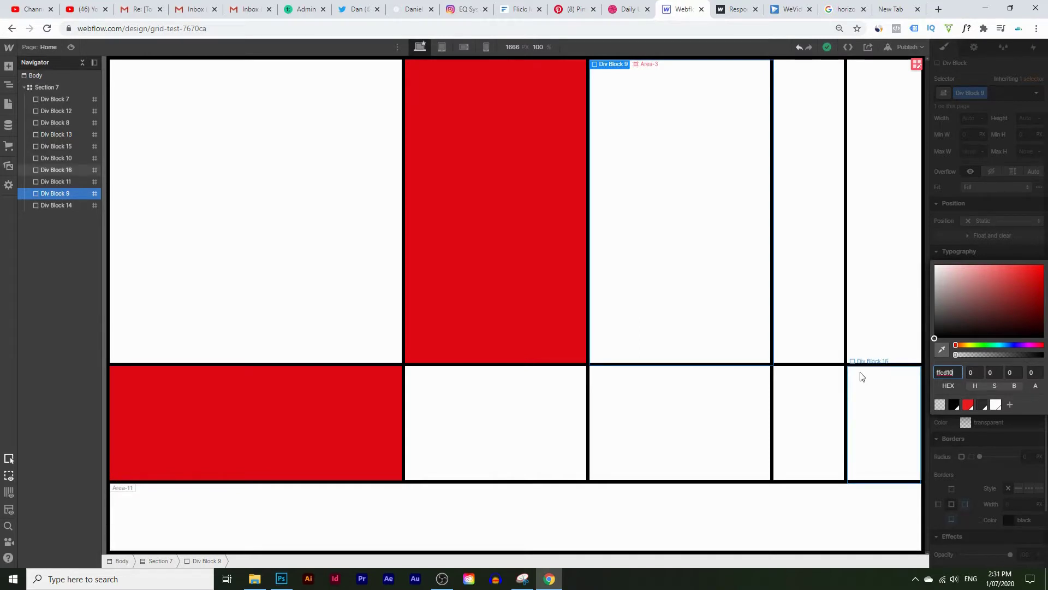
key(Return)
Try setting the background colour of the whole Section 7 grid to #ffcd10 and undo the change
click(573, 549)
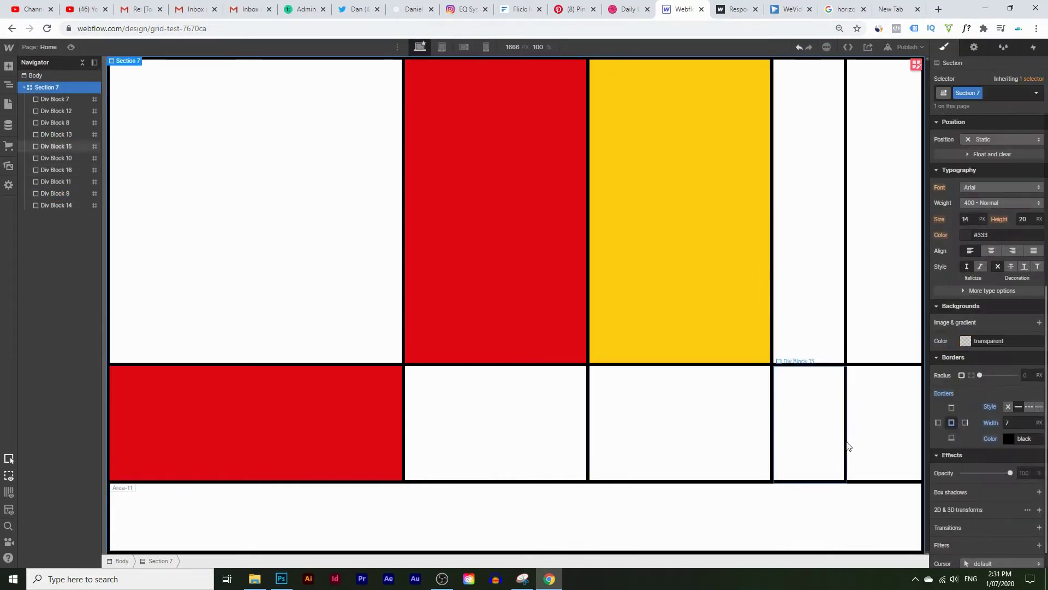
click(966, 340)
click(965, 340)
click(965, 340)
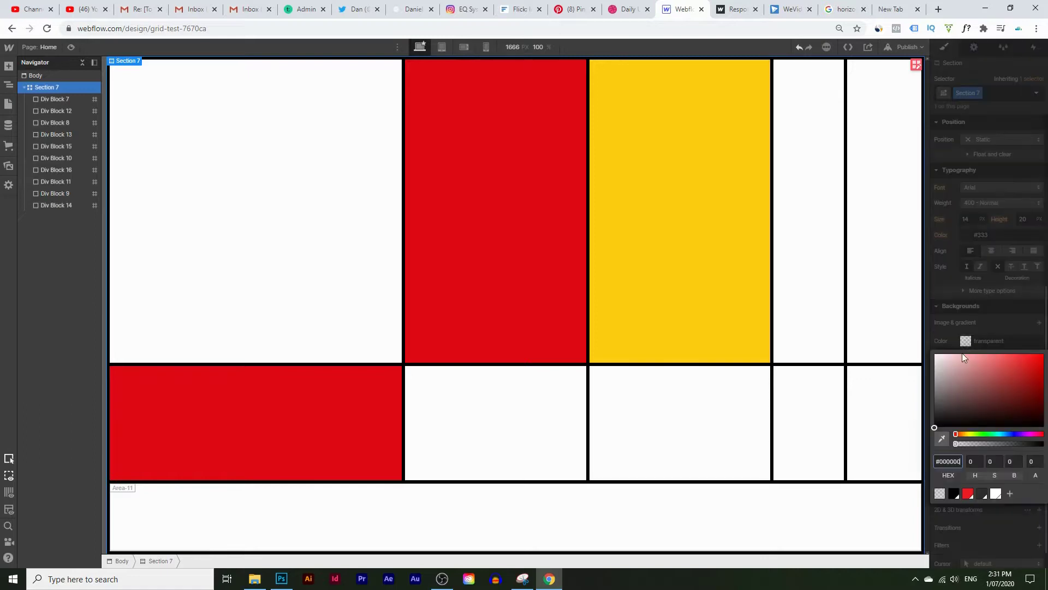
text(#ffcd10)
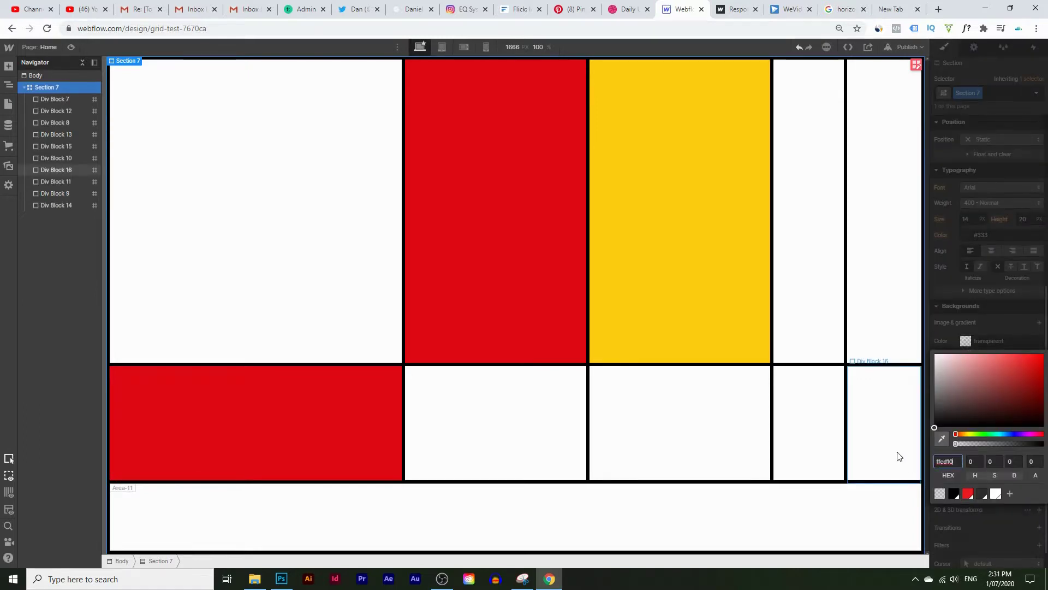
key(Return)
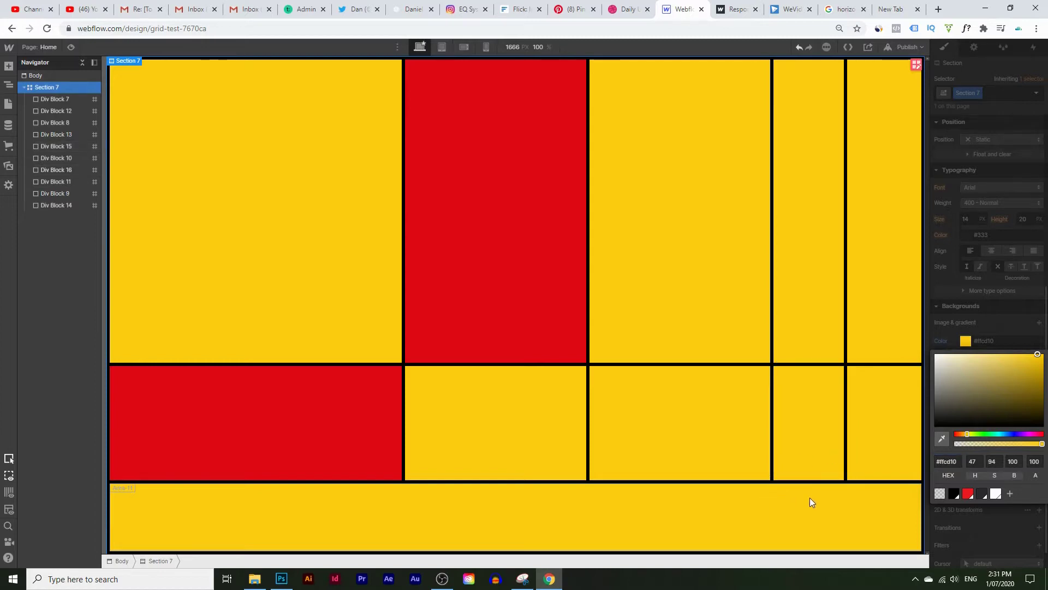
key(ctrl+z)
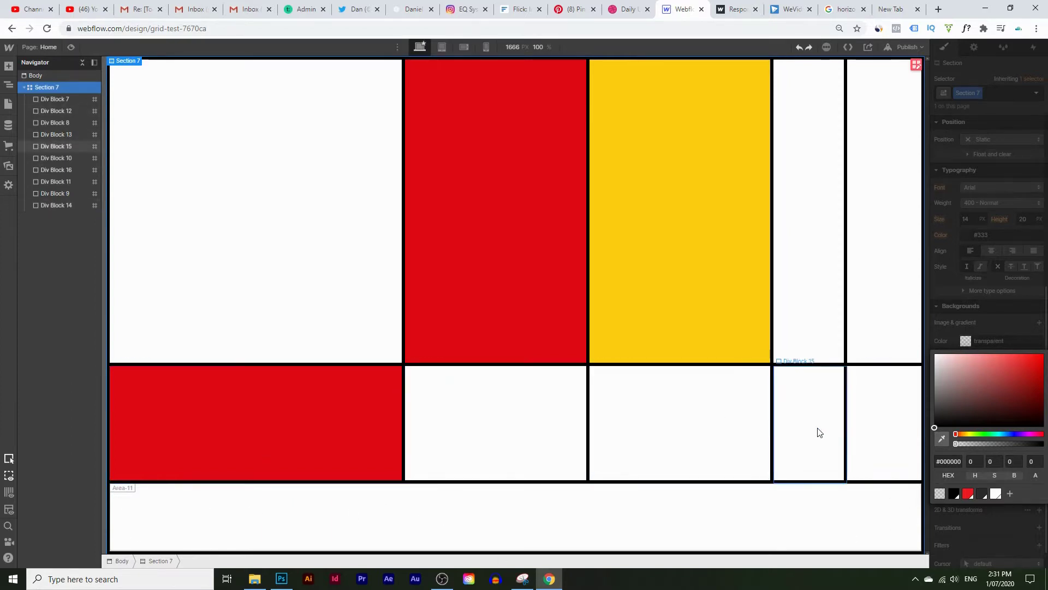
Add a div block to the empty Area-11 row of the grid and set its background colour to #ffcd10
click(8, 66)
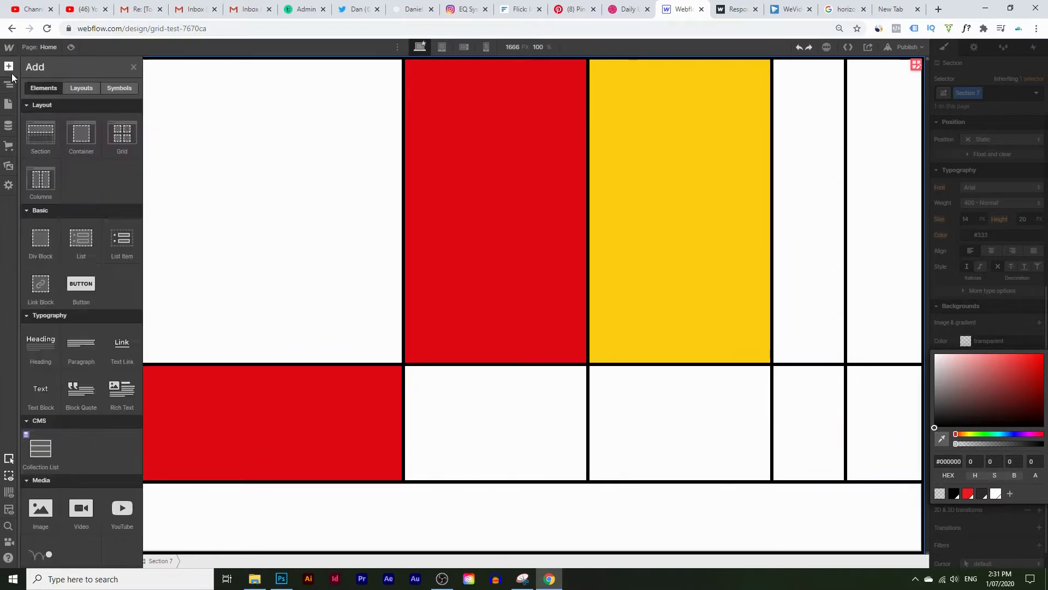
drag(39, 224, 262, 502)
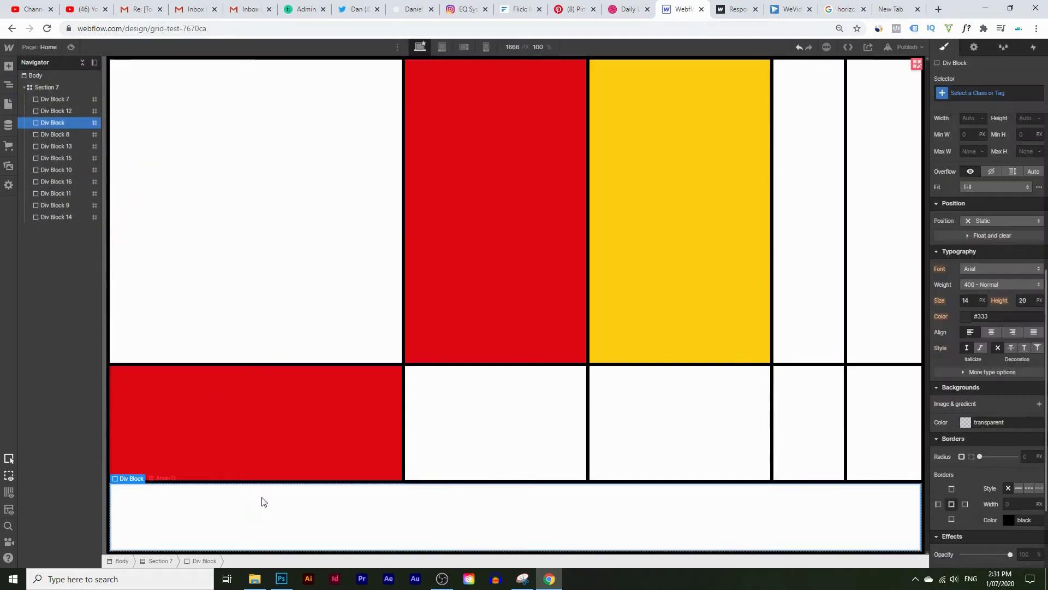
click(964, 422)
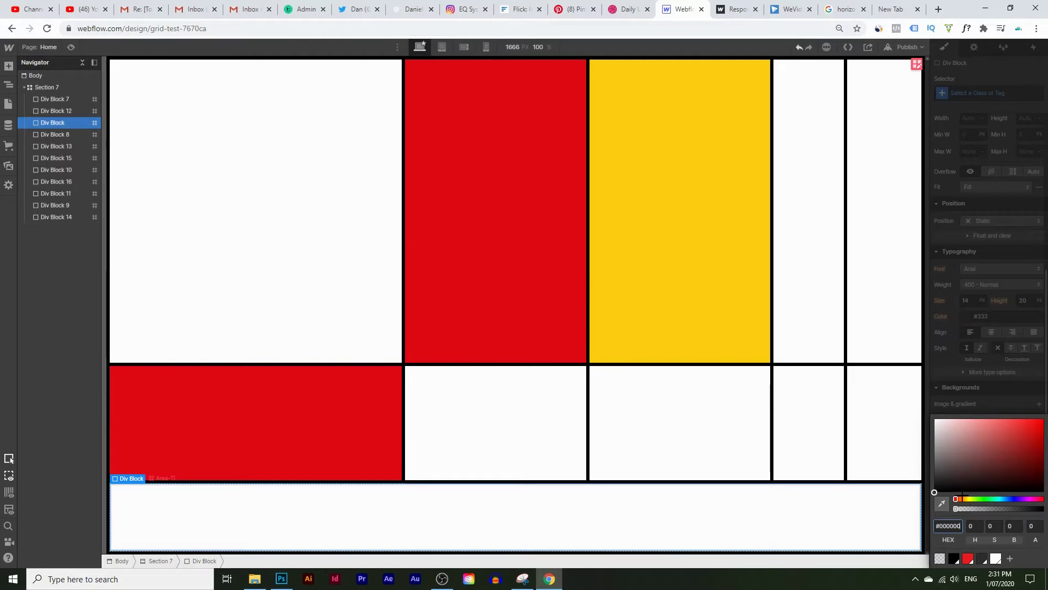
text(ffcd10)
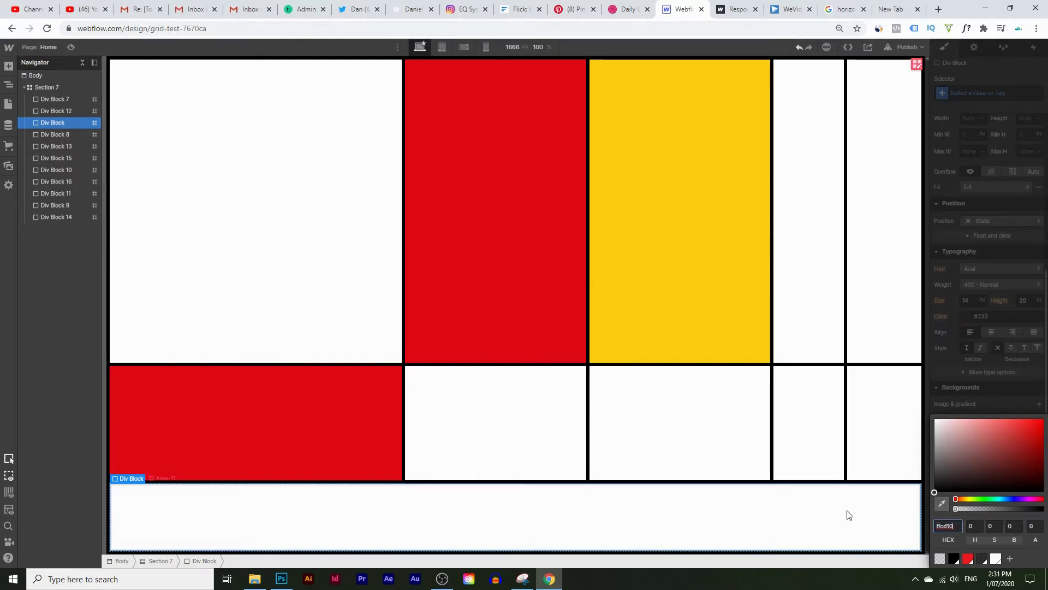
key(Return)
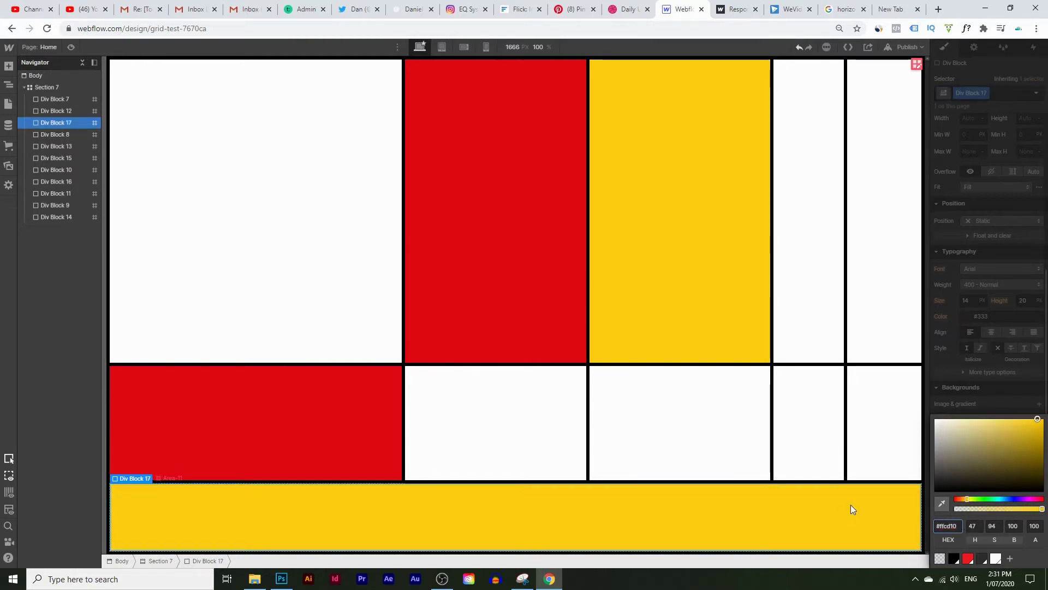
Switch to Photoshop, sample the design's blue panel as the foreground colour and copy its hex code 093fbe
click(281, 578)
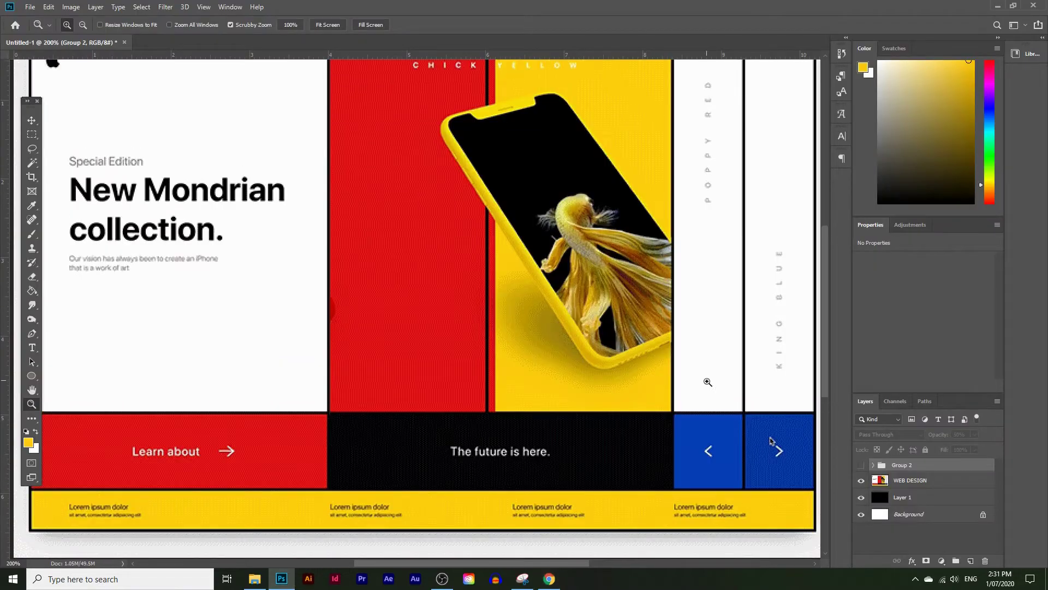
scroll(769, 439, up, 3)
scroll(756, 414, down, 2)
click(30, 445)
click(696, 431)
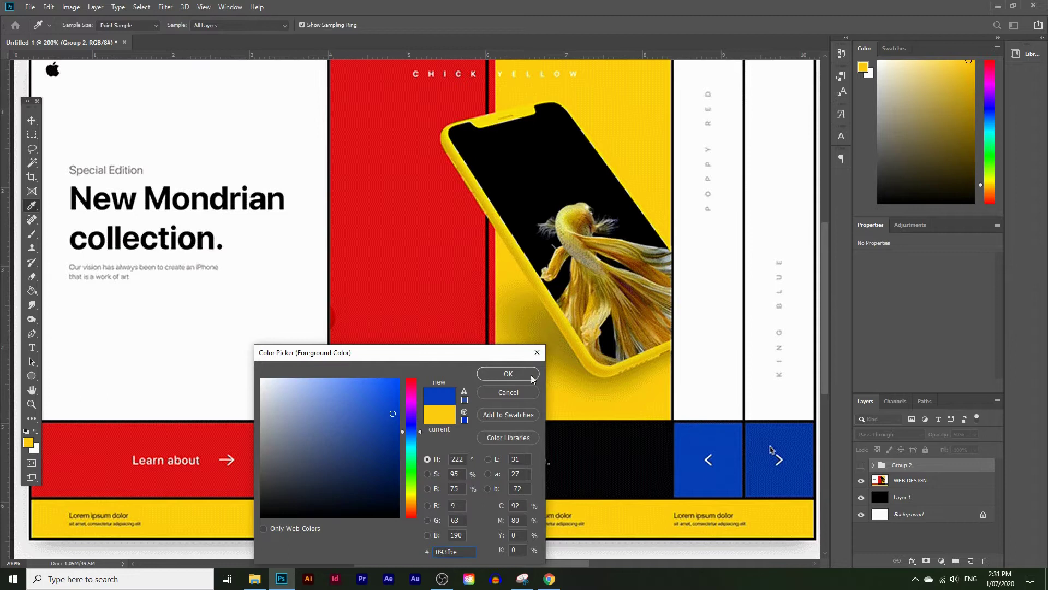
drag(463, 552, 392, 544)
click(513, 374)
key(z)
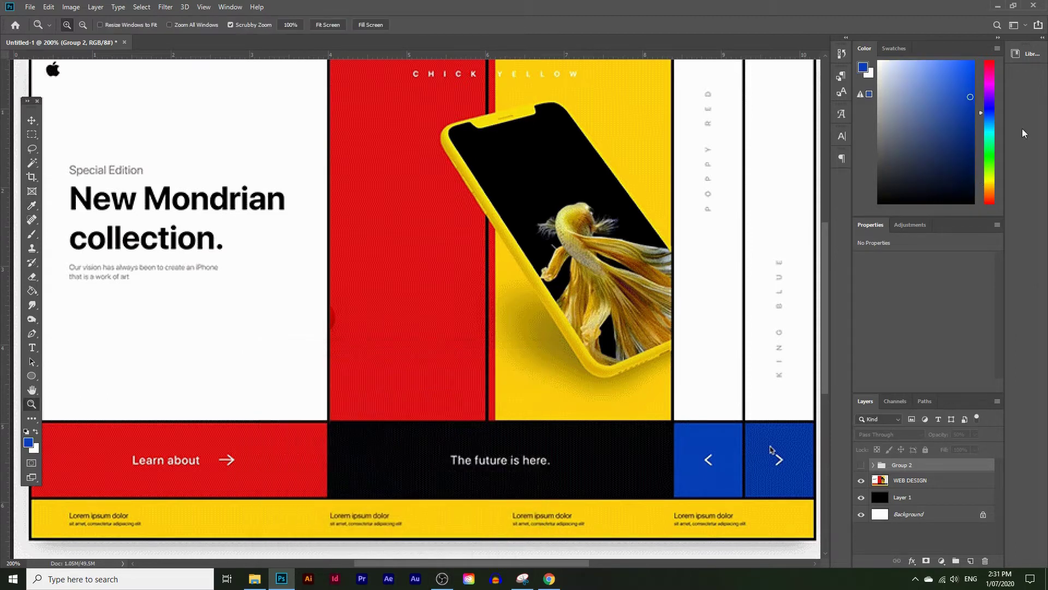
Return to Webflow in the browser and set the background colour of Div Block 15, fourth in the second row, to #093fbe
click(999, 5)
click(831, 389)
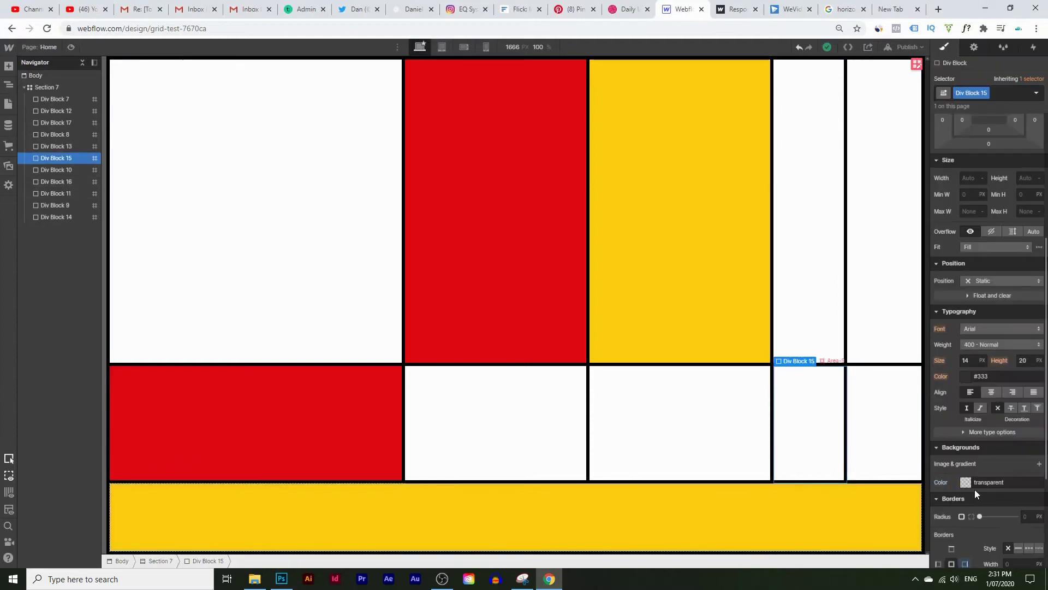
click(973, 484)
click(969, 483)
text(#093fbe)
key(Return)
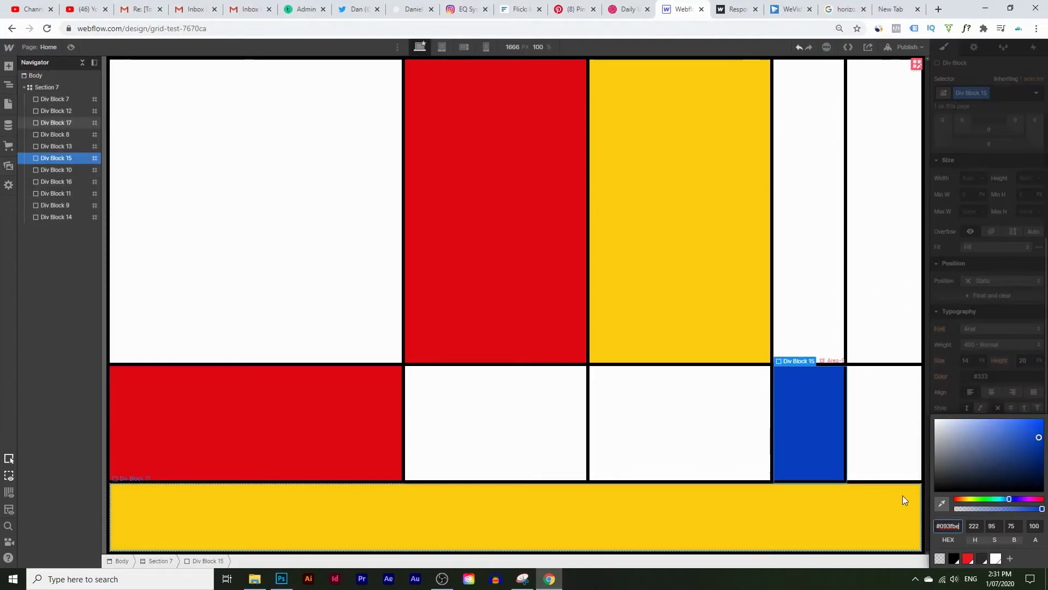
Set the background colour of Div Block 16, the last cell in the second row, to #093fbe
click(898, 446)
click(967, 484)
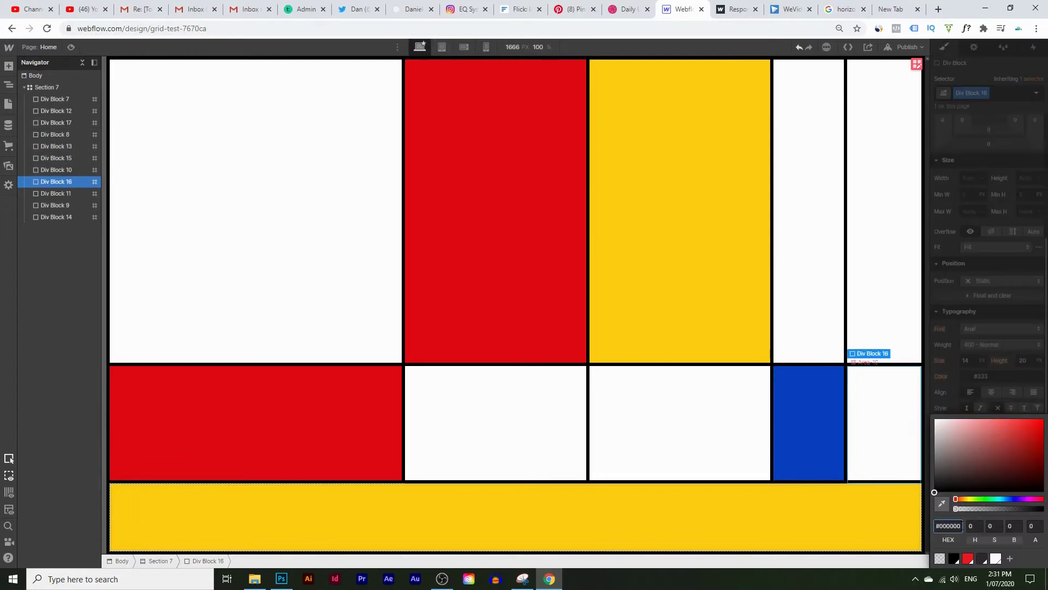
text(#093fbe)
key(Return)
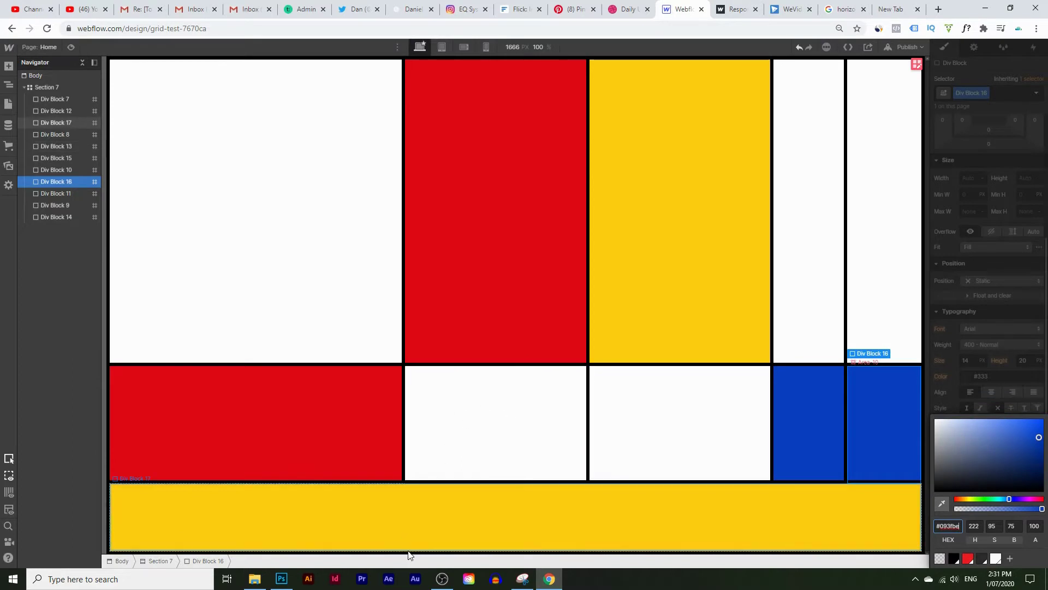
Check the remaining panels in the Photoshop design and set the Area-7 div block's background in Webflow to the Black swatch
mouse_move(282, 580)
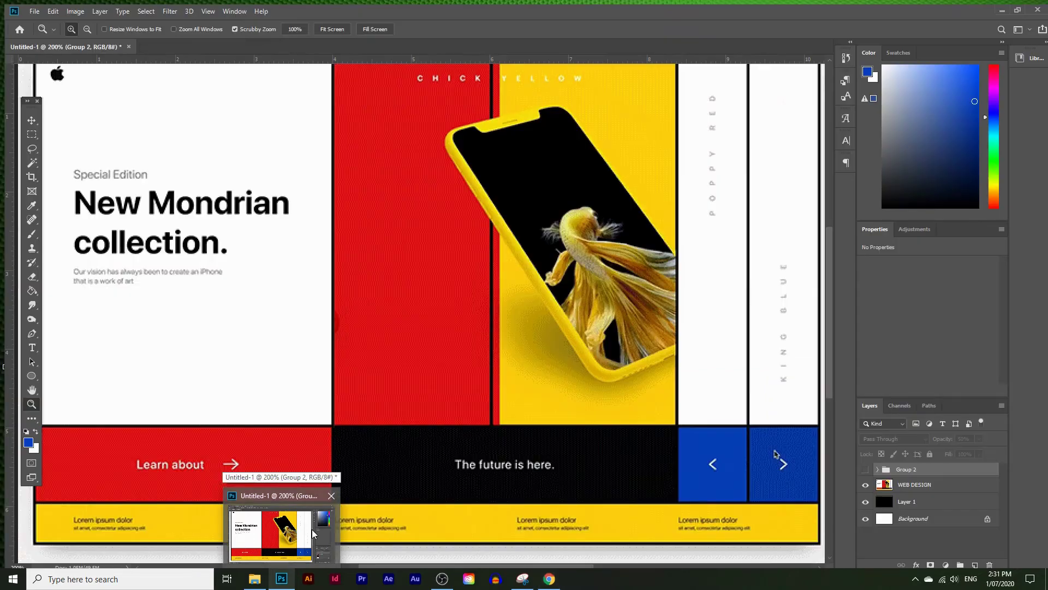
click(312, 529)
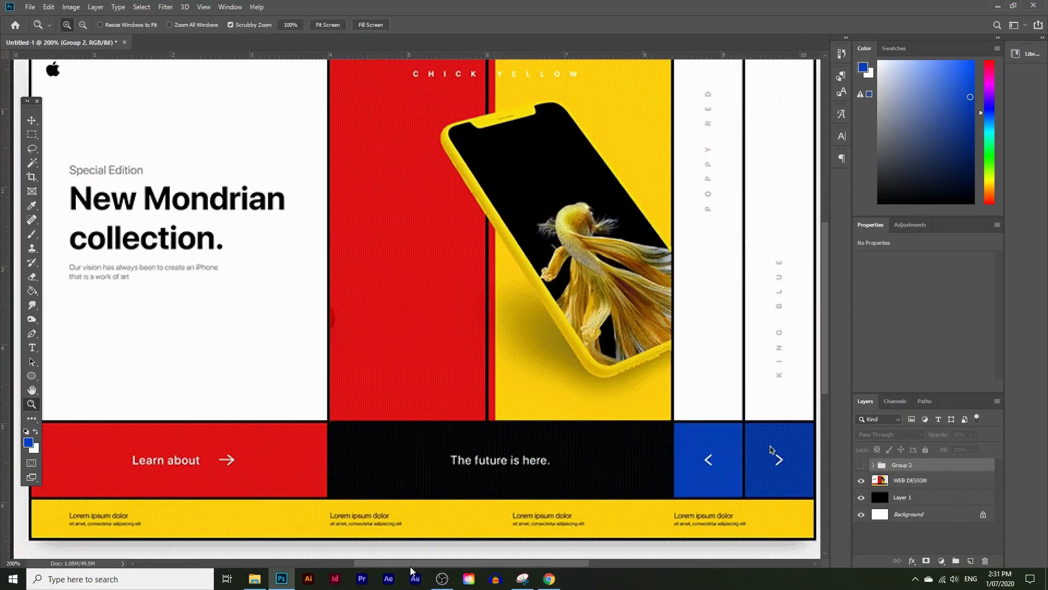
click(548, 578)
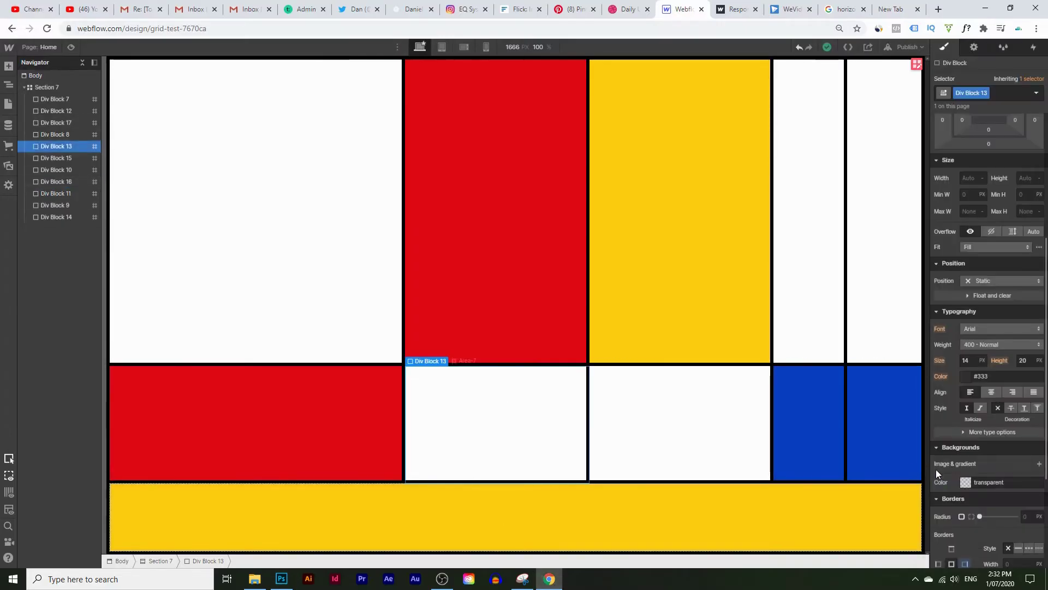
click(964, 482)
click(954, 558)
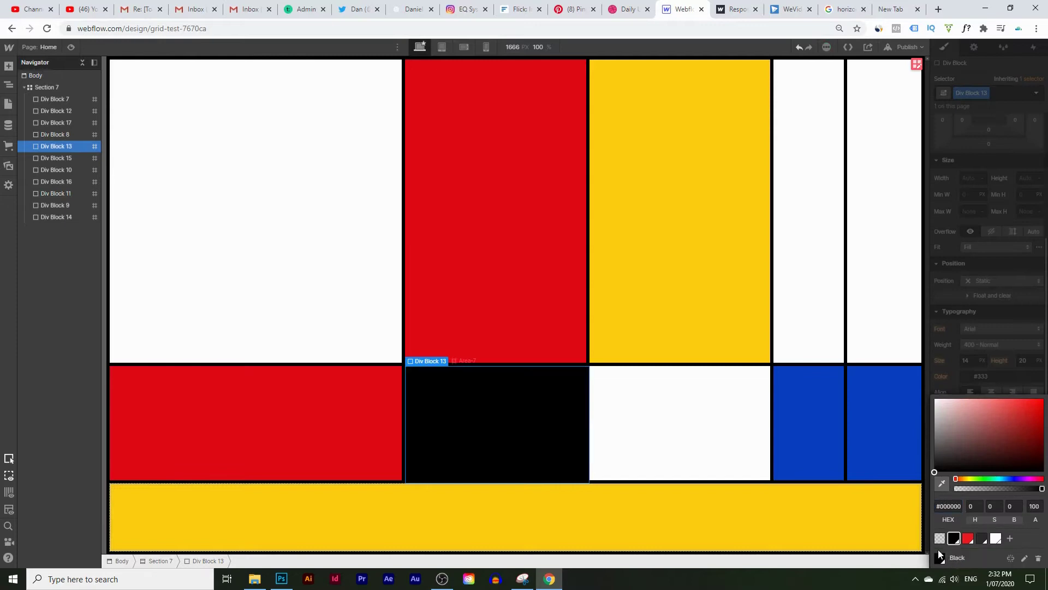
Set the background of Div Block 14, the third cell in the second row, to the Black swatch
click(721, 445)
click(964, 482)
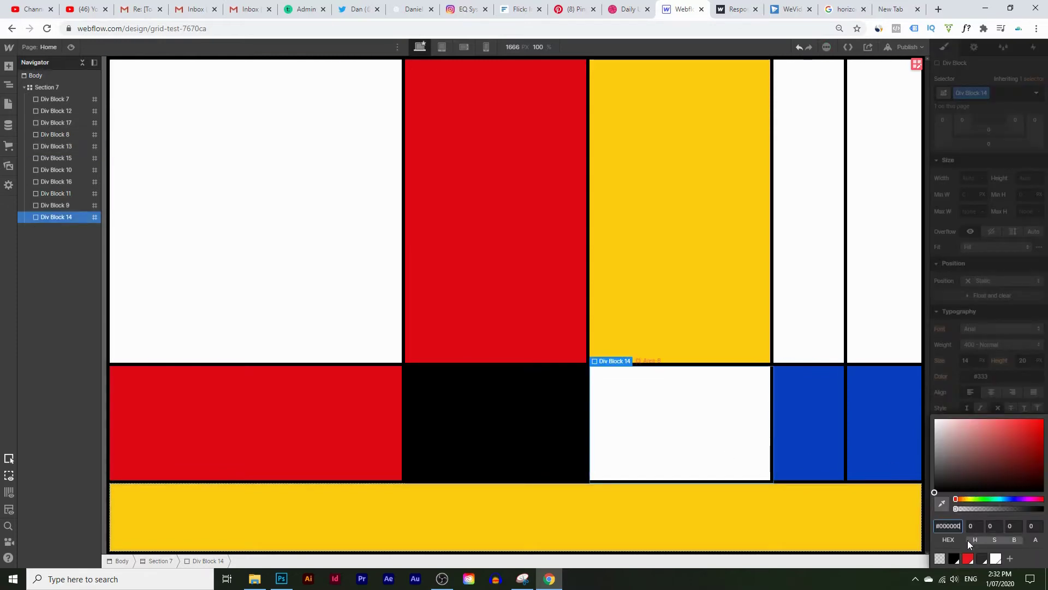
click(954, 538)
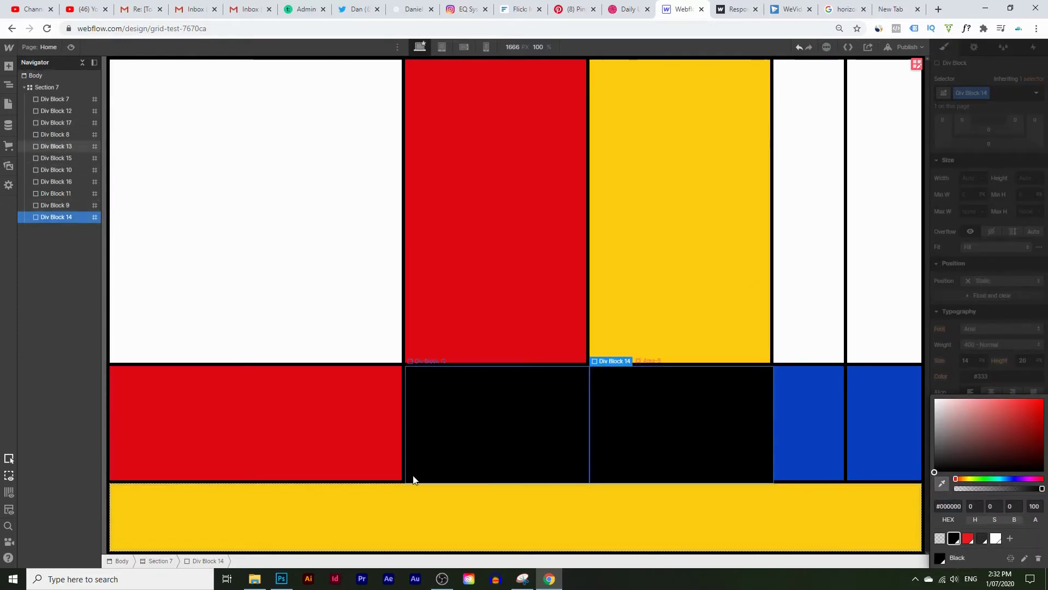
Switch to Photoshop and check the panel colours of the Mondrian design against the finished grid
click(281, 579)
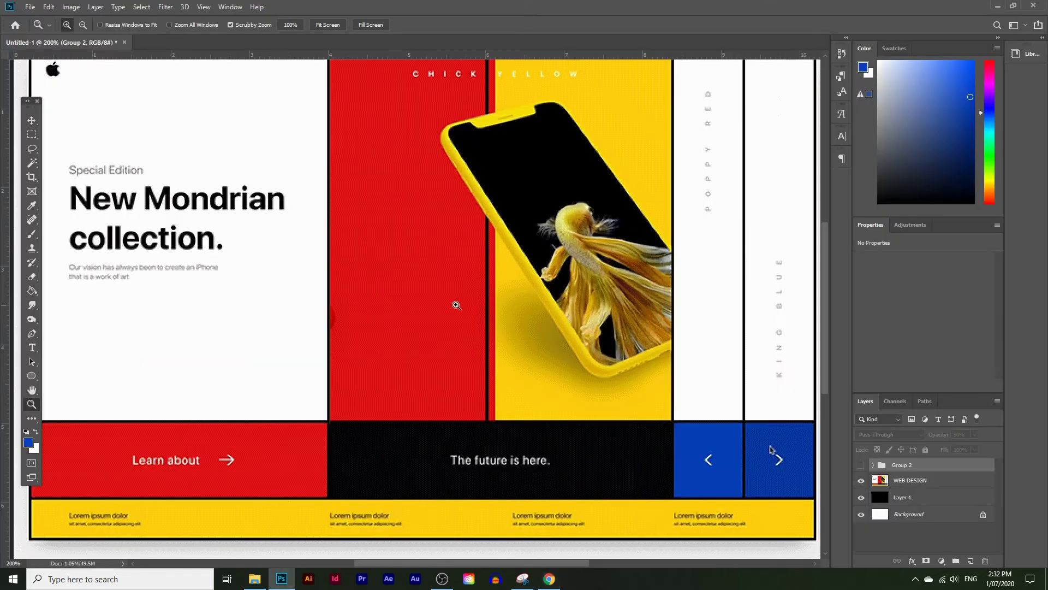
scroll(299, 225, up, 2)
scroll(690, 195, down, 1)
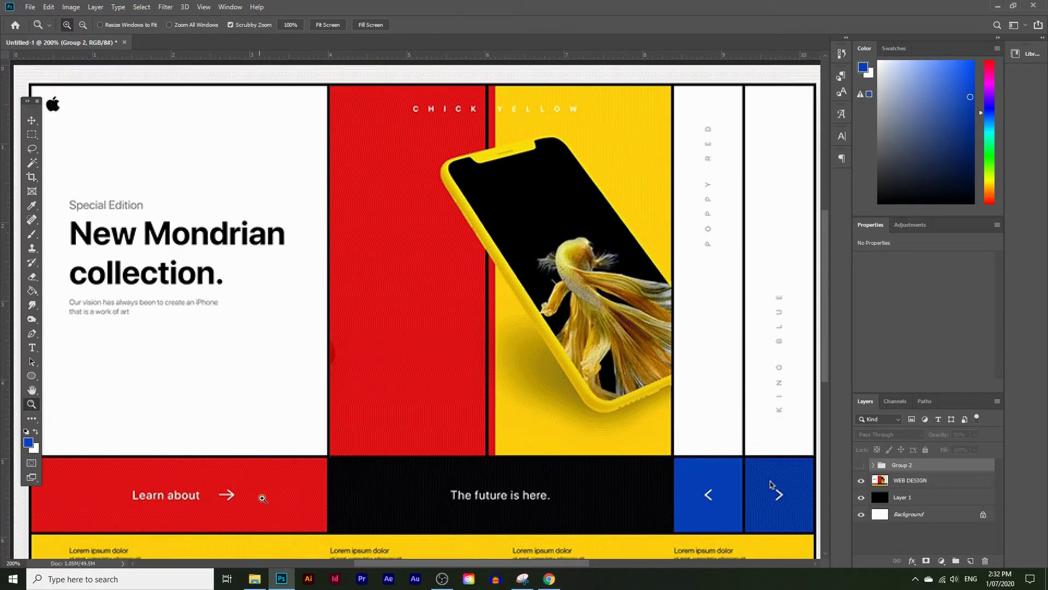
Return to Webflow in the browser and publish the site to grid-test-7670ca.webflow.io
click(549, 579)
click(909, 47)
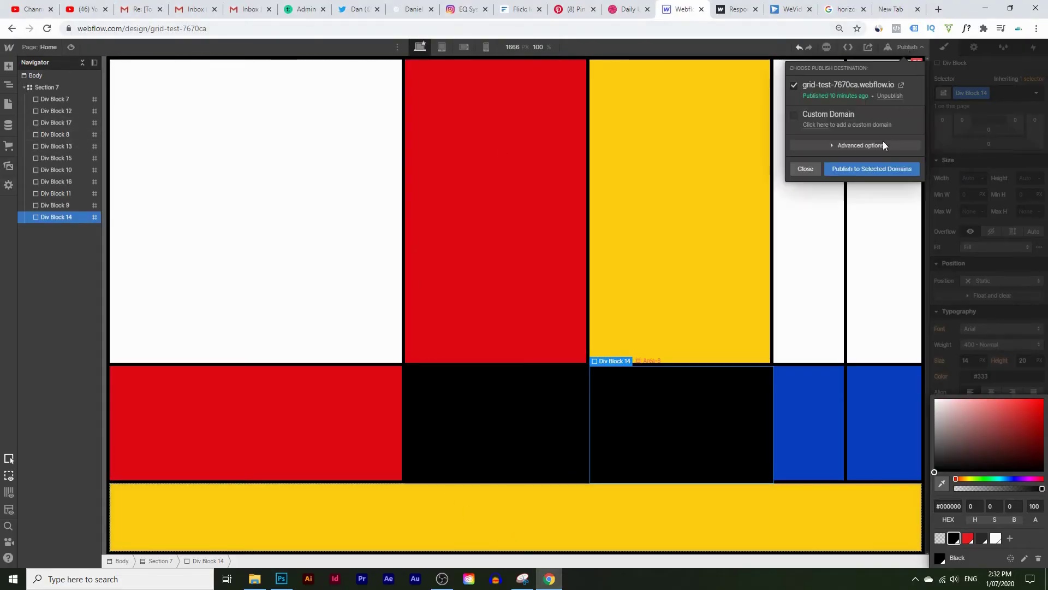
click(881, 167)
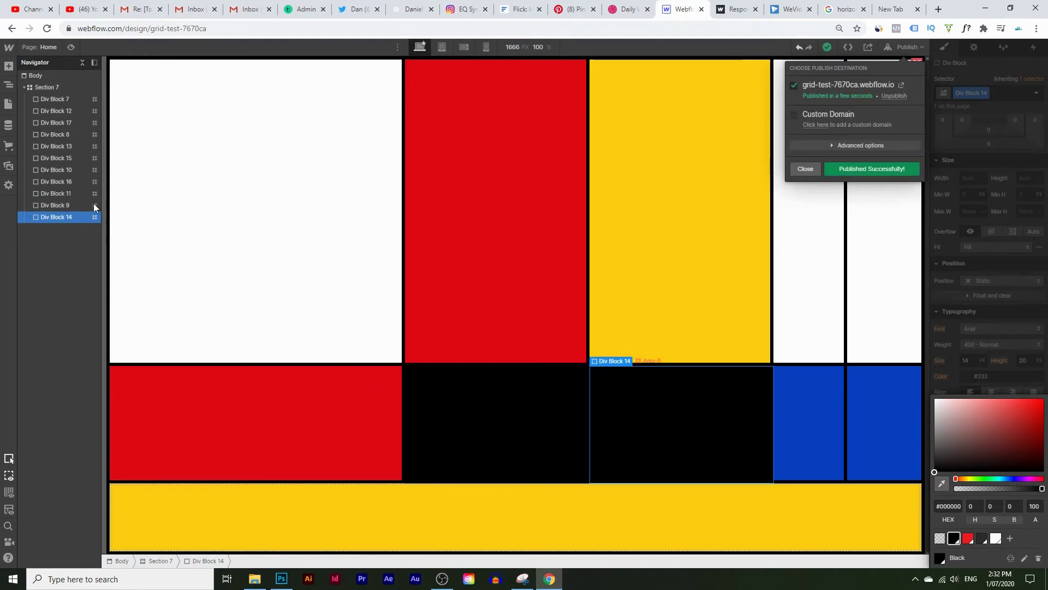
Preview the Webflow page and compare it with the whole Mondrian design in Photoshop, then return to the preview
click(70, 47)
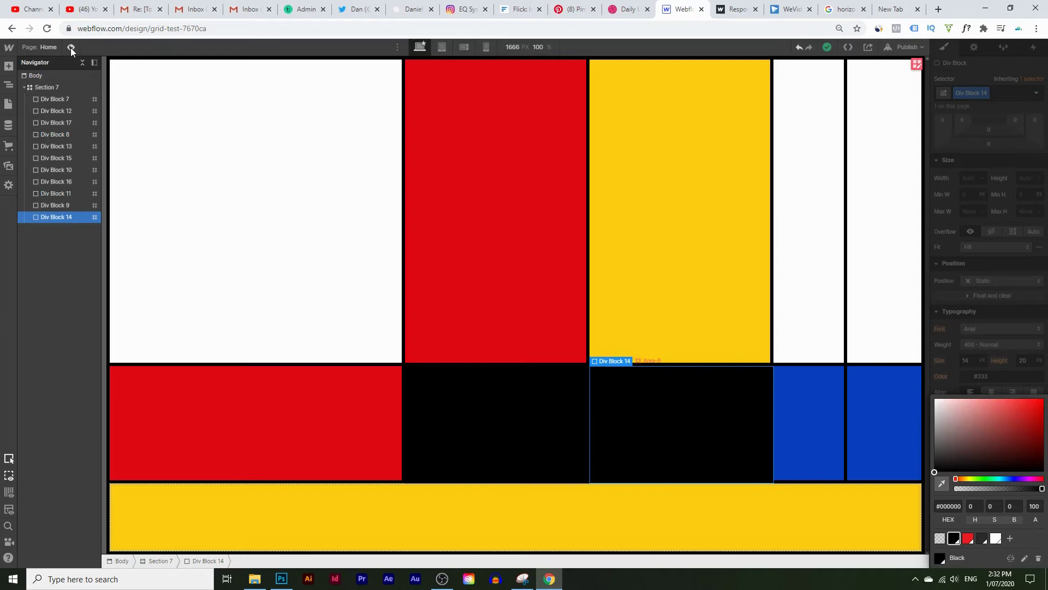
click(70, 47)
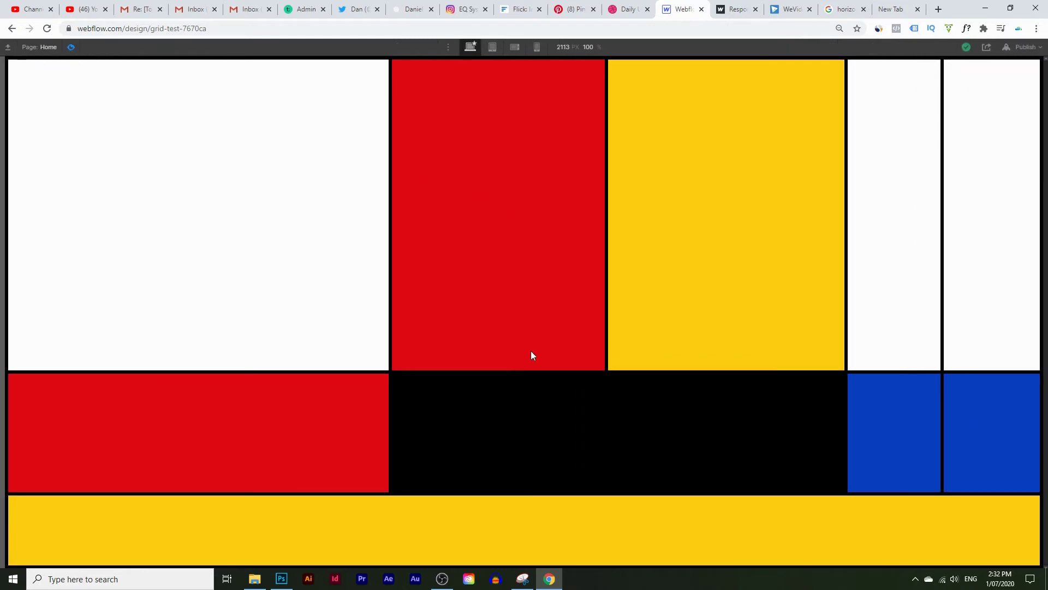
click(289, 576)
alt+click(149, 378)
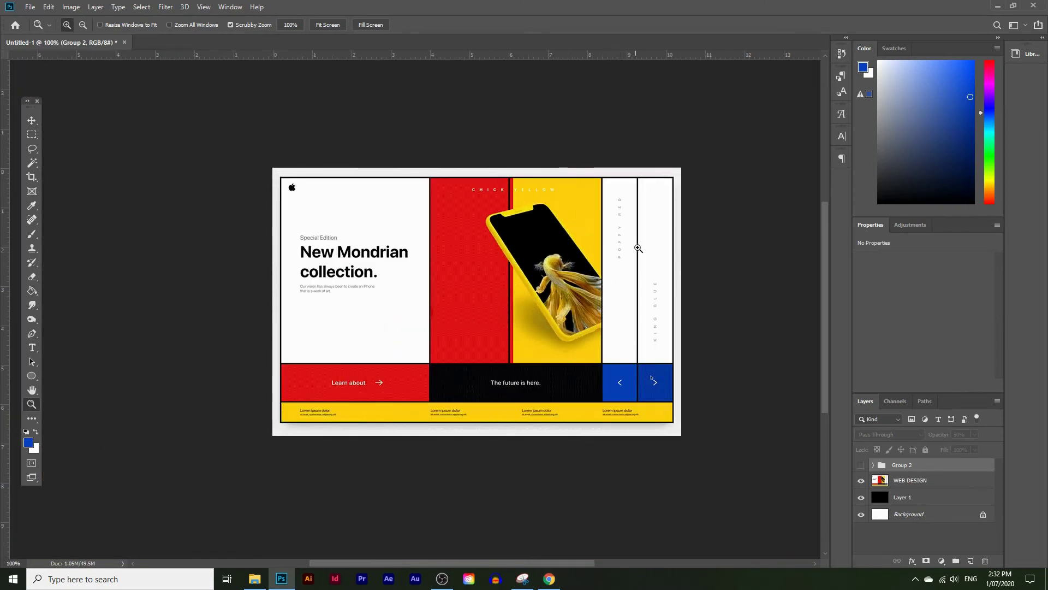
click(997, 5)
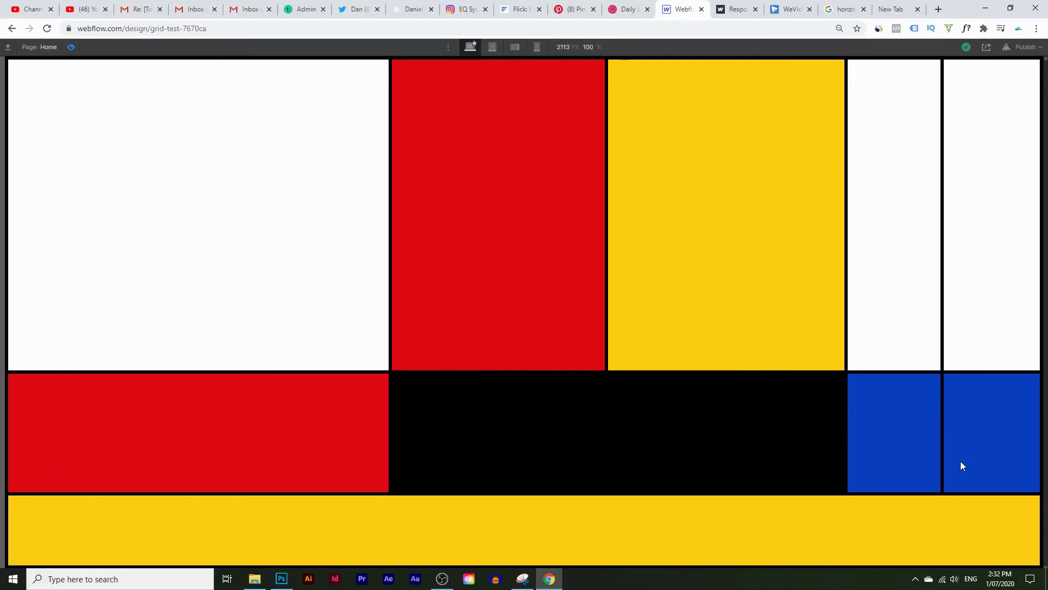